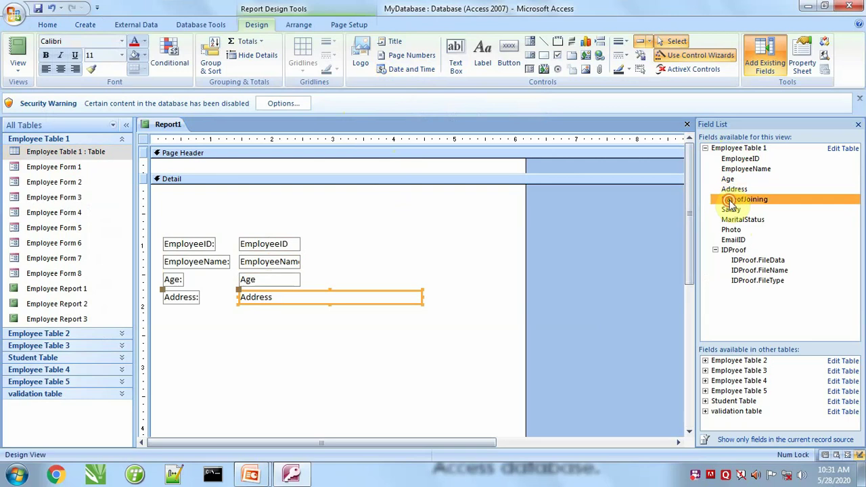
Add the DateofJoining, Salary, MaritalStatus, Photo, EmailID and IDProof fields of Employee Table 1 to the report's Detail section
double_click(733, 199)
double_click(730, 209)
double_click(731, 220)
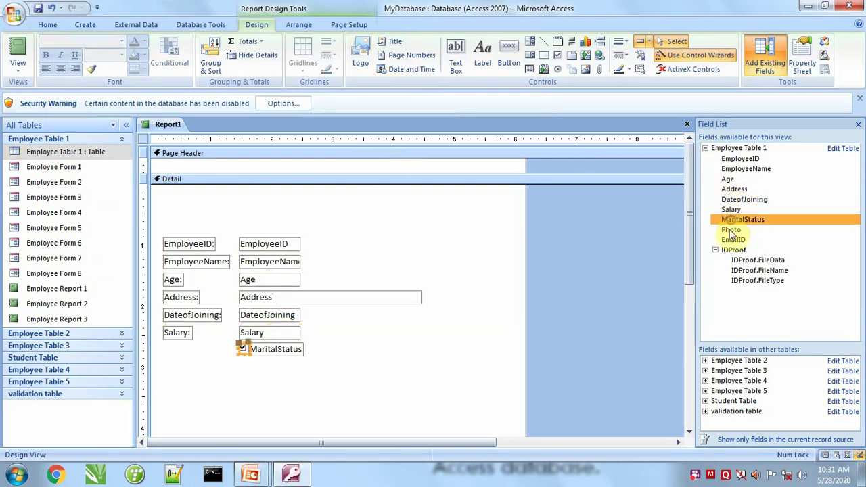
double_click(730, 229)
double_click(732, 240)
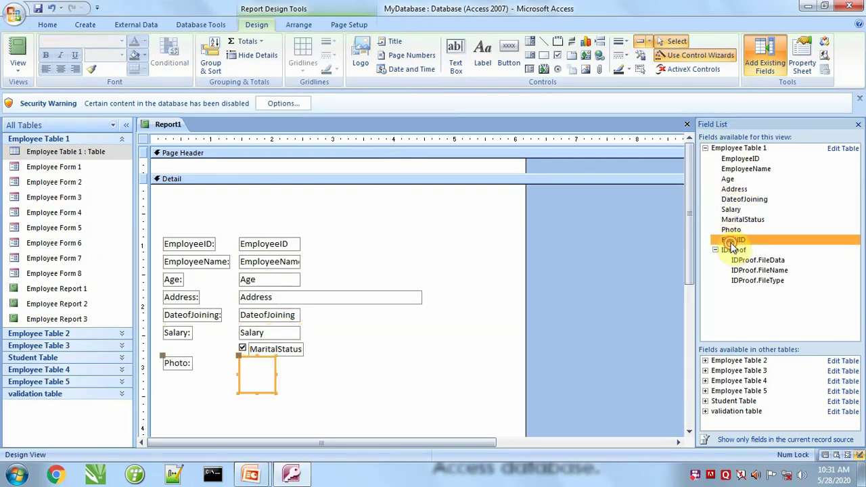
click(715, 249)
click(727, 251)
double_click(727, 251)
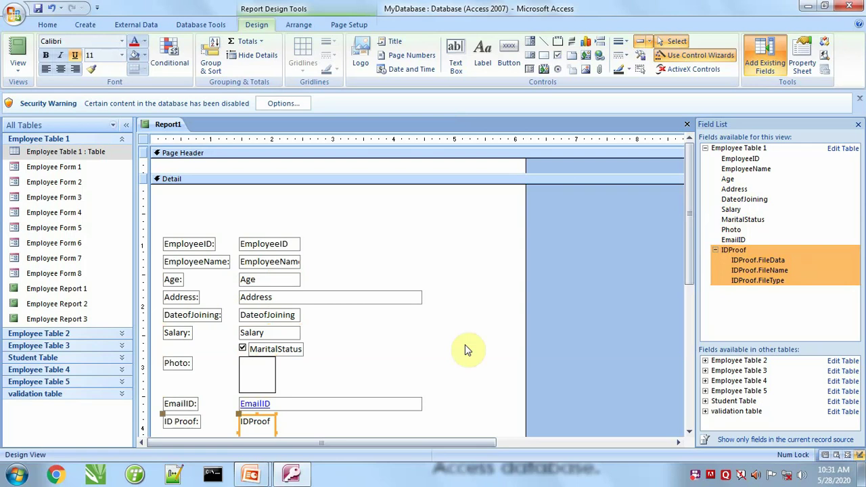
click(441, 364)
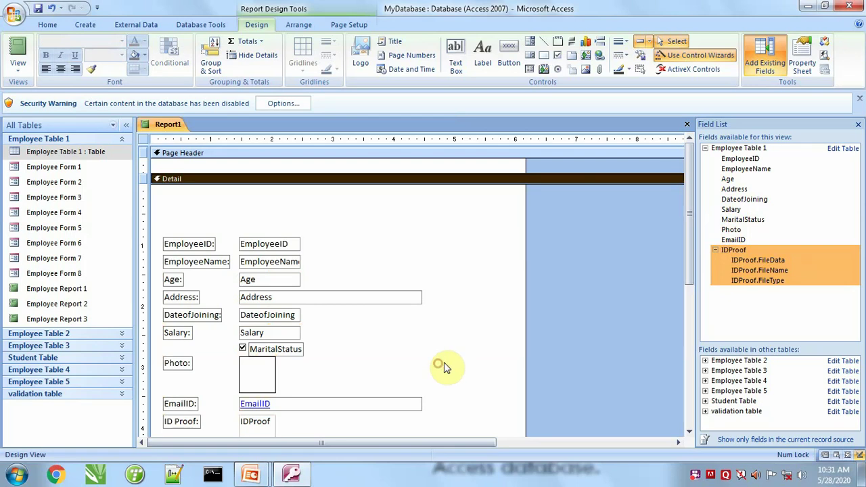
Delete the EmployeeID, EmployeeName, Age and Address labels from the Detail section, keeping their field boxes
click(171, 244)
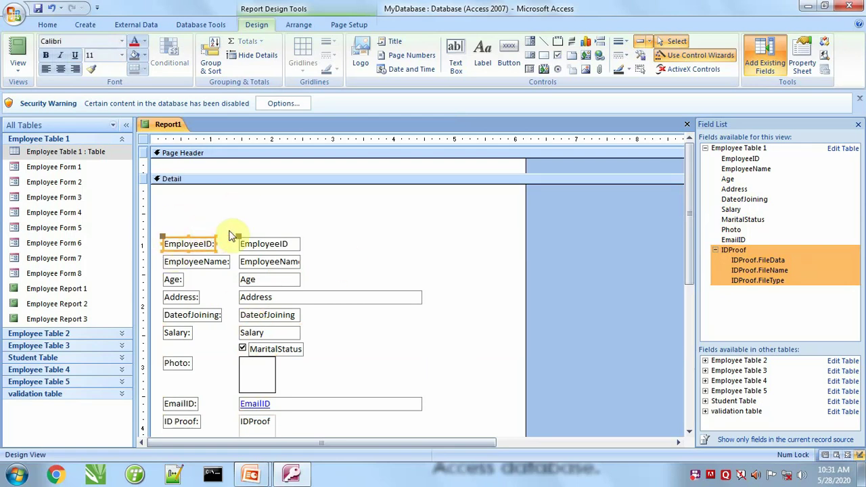
key(Delete)
click(169, 260)
key(Delete)
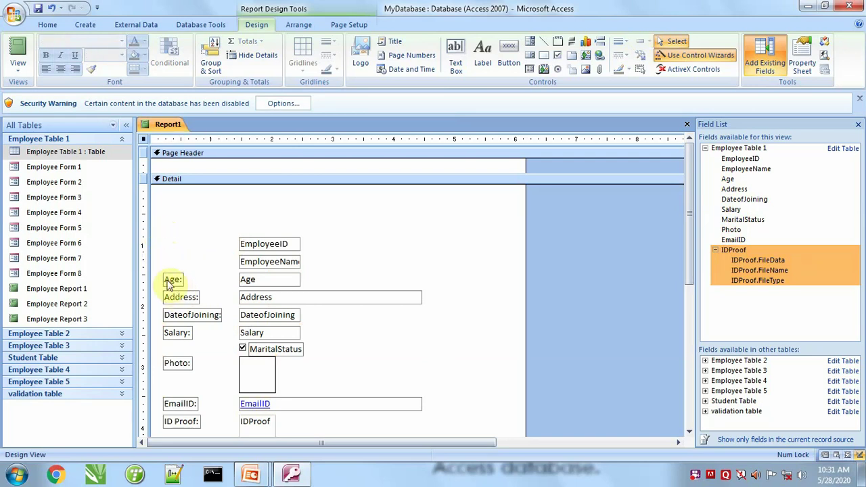
click(166, 278)
key(Delete)
click(166, 295)
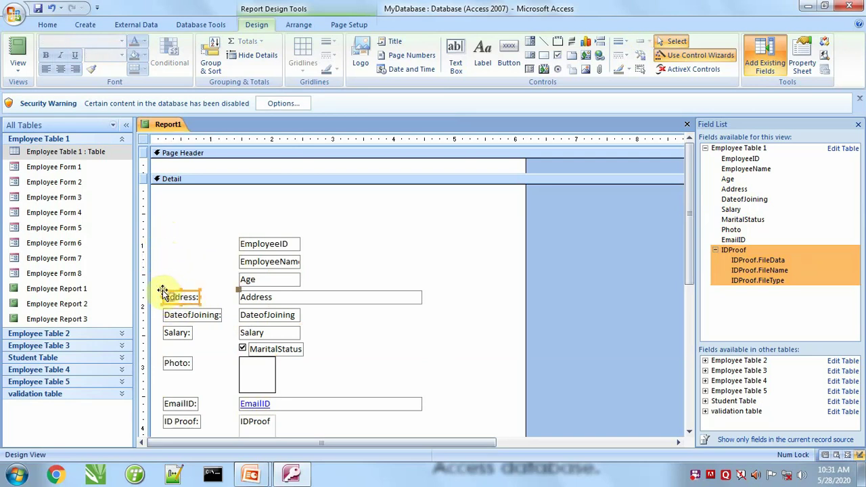
key(Delete)
Delete the DateofJoining, Salary and Photo labels from the Detail section, keeping their field controls
click(166, 313)
click(159, 306)
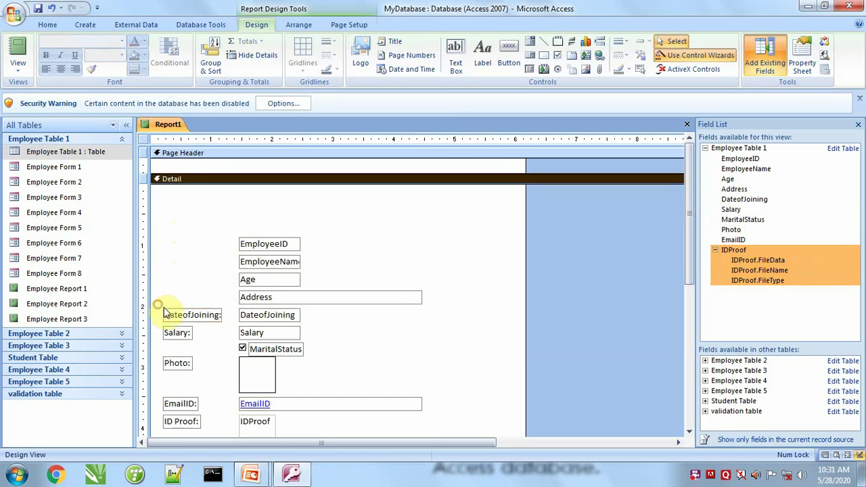
click(164, 310)
key(Delete)
click(165, 328)
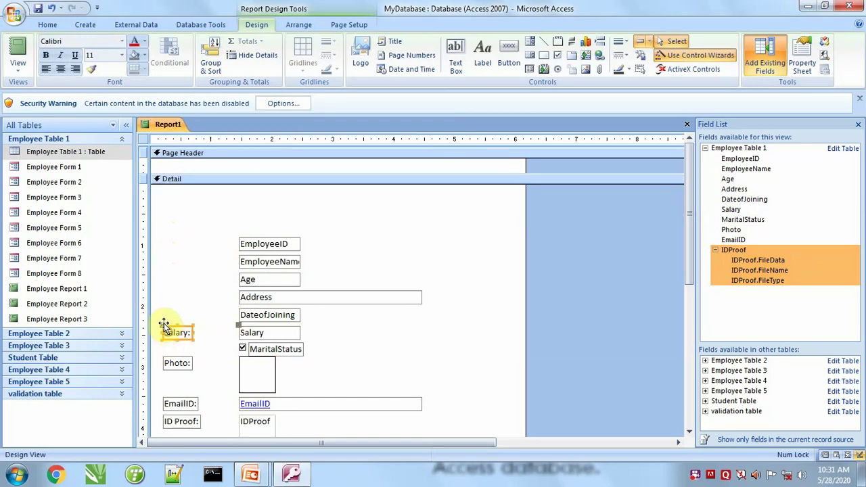
key(Delete)
click(166, 360)
key(Delete)
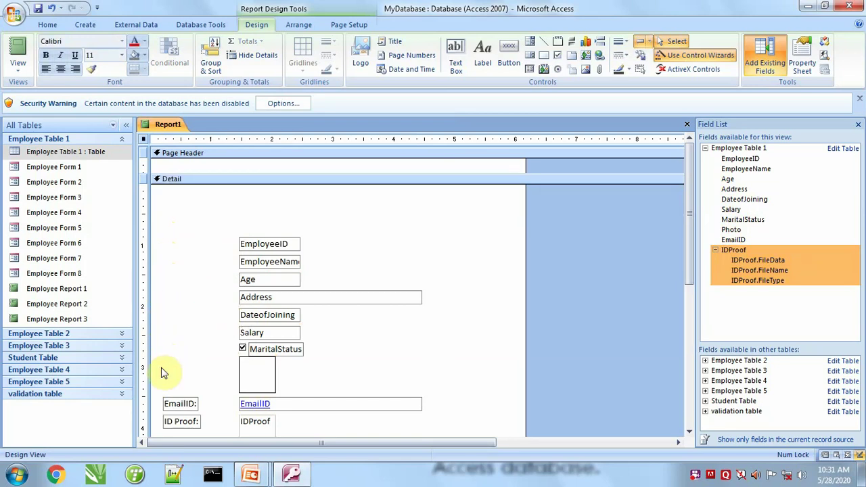
Delete the EmailID and ID Proof labels from the Detail section
click(159, 383)
drag(161, 410, 169, 430)
click(162, 396)
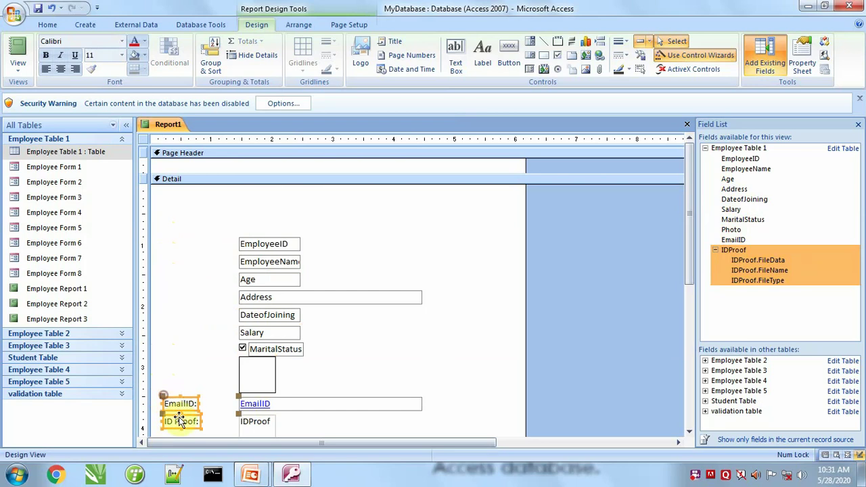
click(188, 380)
click(166, 403)
key(Delete)
click(169, 420)
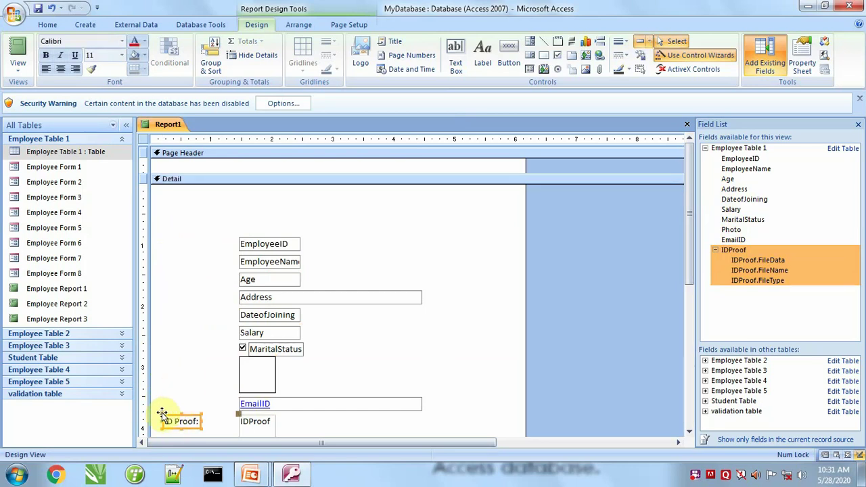
key(Delete)
Move the EmployeeID, EmployeeName and Age boxes side by side into a row starting at the Detail section's upper-left corner
scroll(187, 381, down, 3)
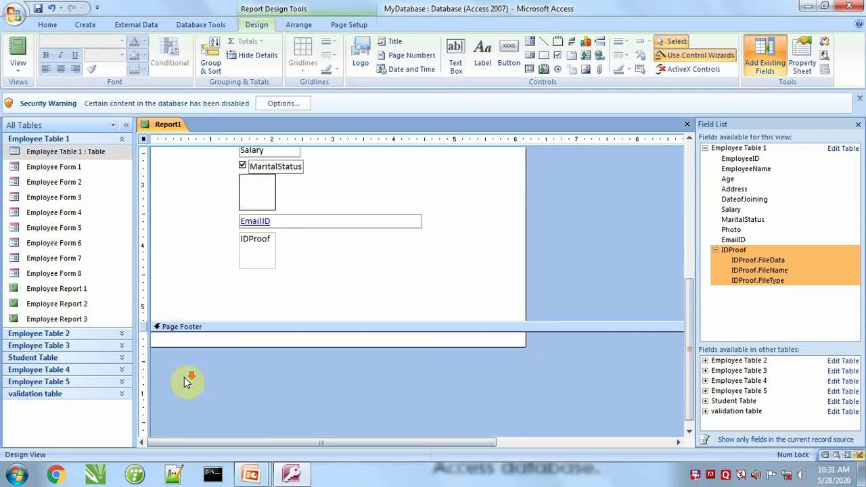
scroll(209, 305, up, 3)
drag(281, 247, 194, 195)
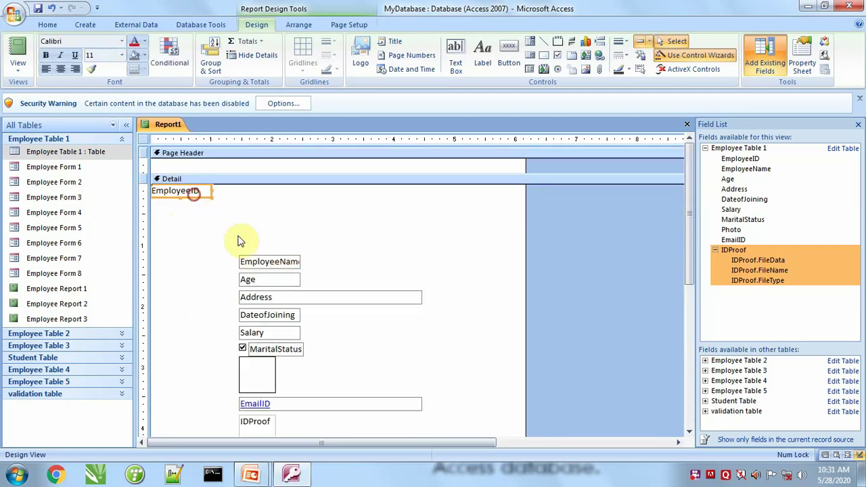
drag(270, 264, 246, 193)
drag(286, 284, 314, 195)
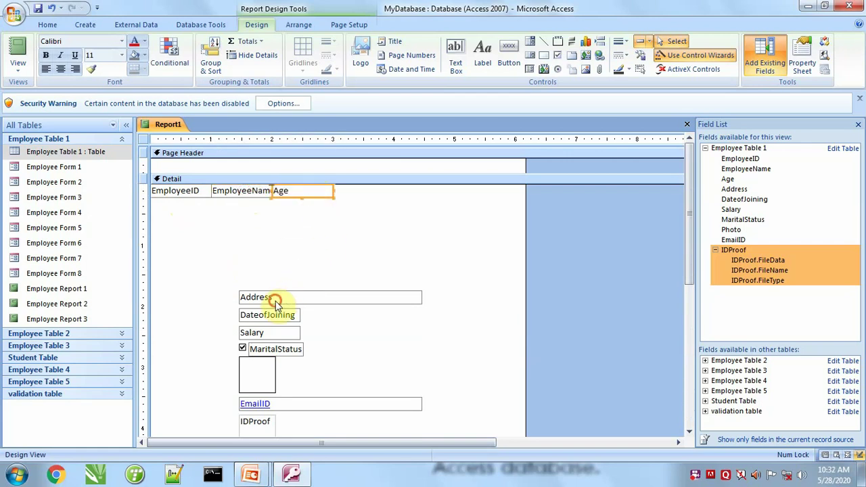
Place the Address box after Age, narrow it to about 1.4 inches, and put DateofJoining directly beside it
drag(276, 302, 368, 196)
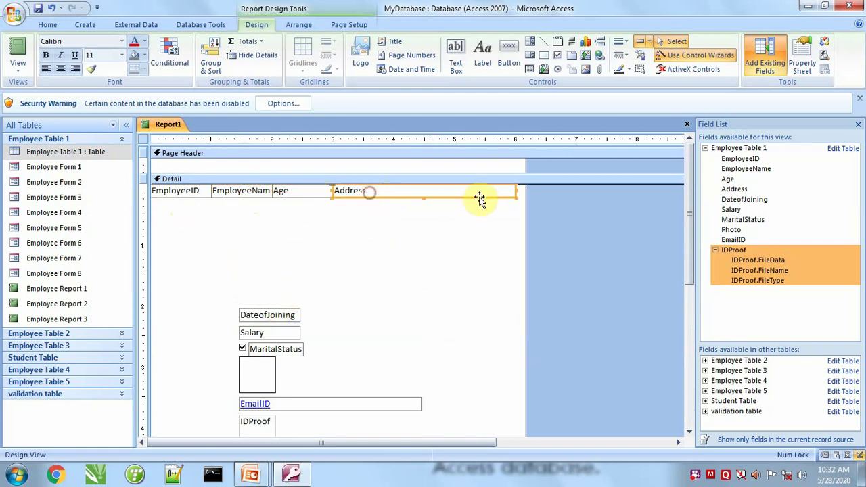
drag(516, 190, 416, 187)
drag(287, 315, 433, 191)
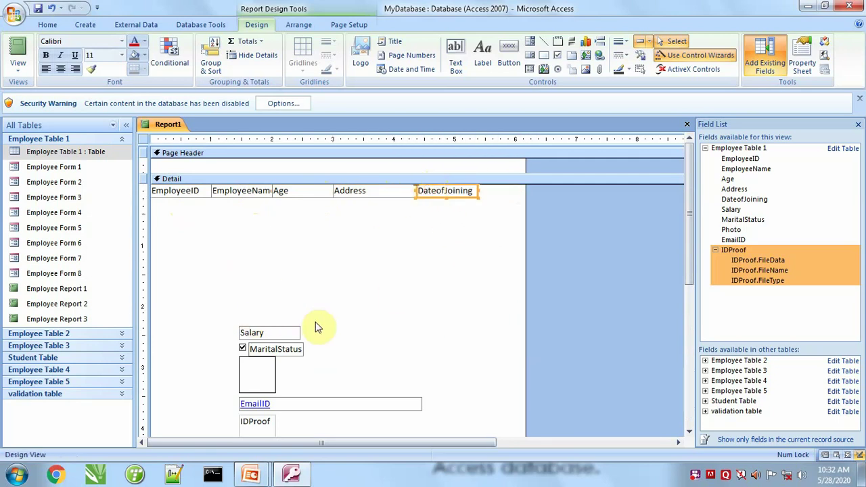
Place the Salary box after DateofJoining in the row and narrow it to about 0.7 inches
drag(268, 335, 508, 198)
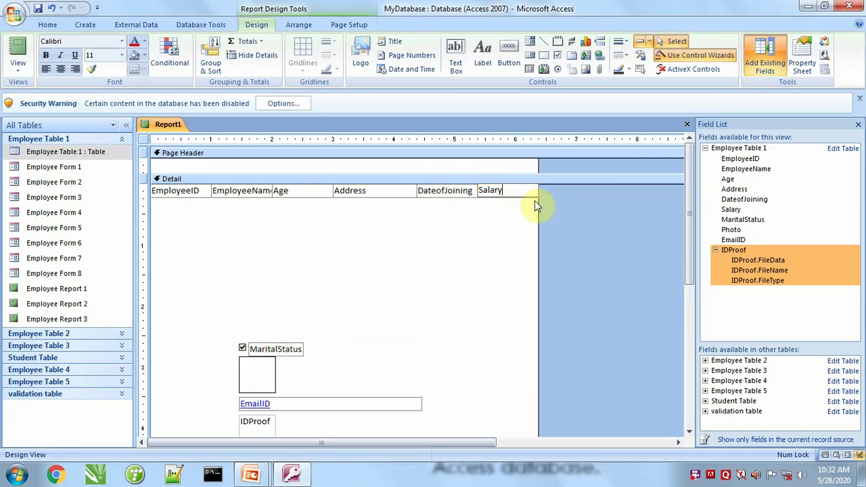
click(501, 202)
click(499, 195)
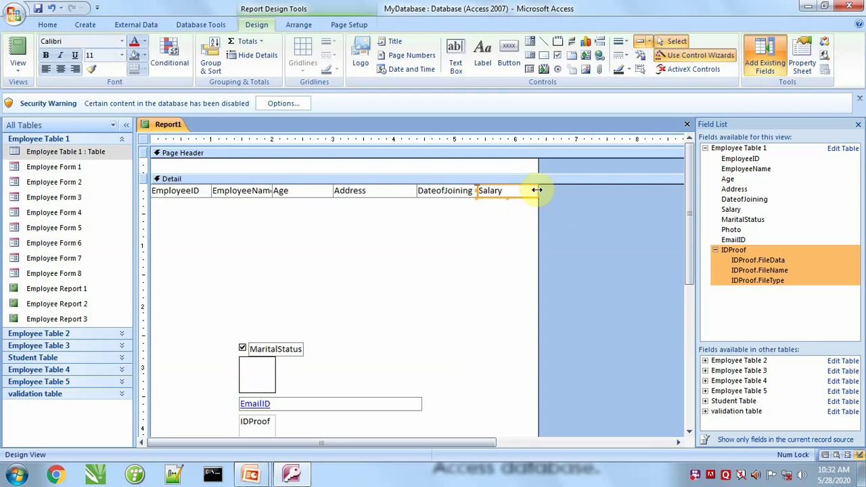
drag(536, 190, 518, 189)
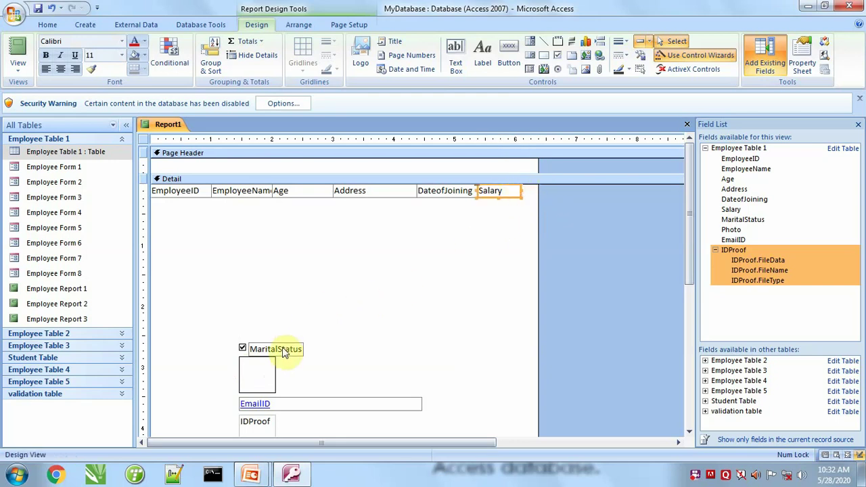
Move the MaritalStatus check box to the end of the Salary box and delete its label text
drag(285, 352, 555, 189)
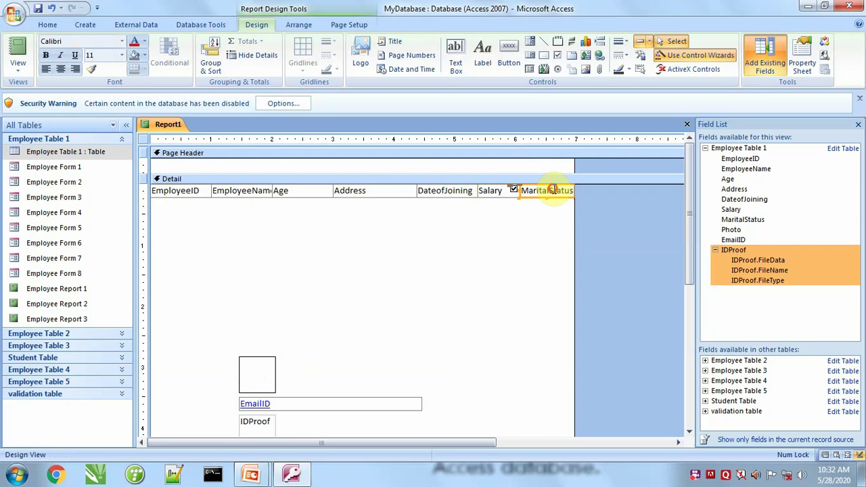
click(565, 220)
click(562, 191)
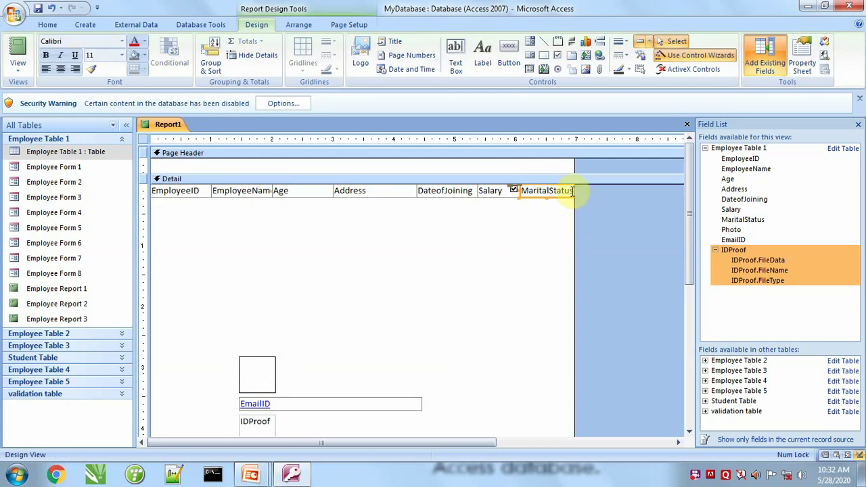
click(557, 192)
double_click(558, 191)
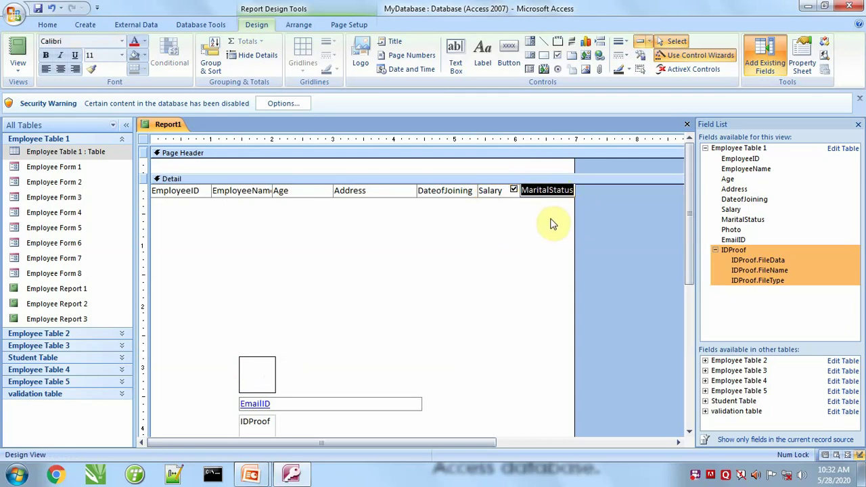
key(Delete)
click(541, 226)
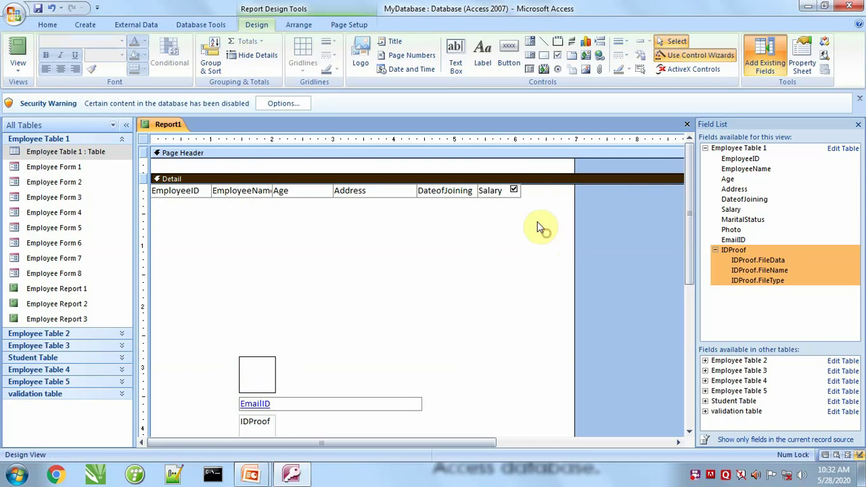
Line up the Photo frame and EmailID box after the check box, and narrow EmailID to about 1.3 inches
drag(250, 383, 531, 213)
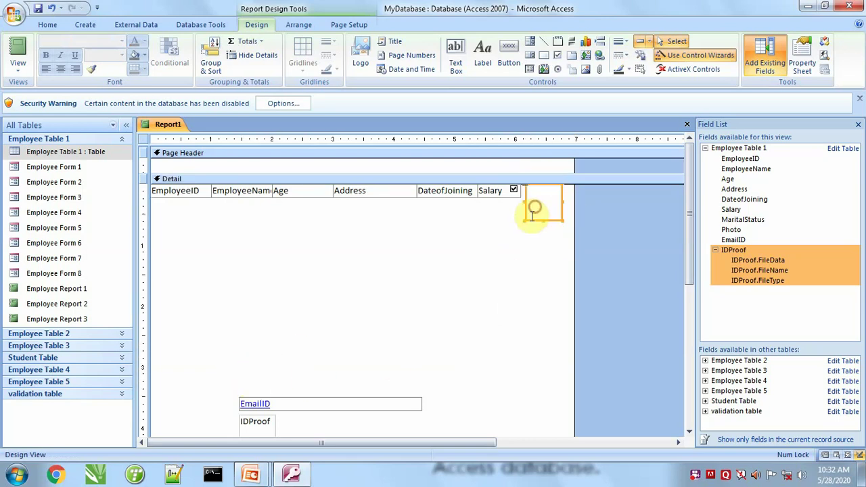
drag(280, 406, 593, 207)
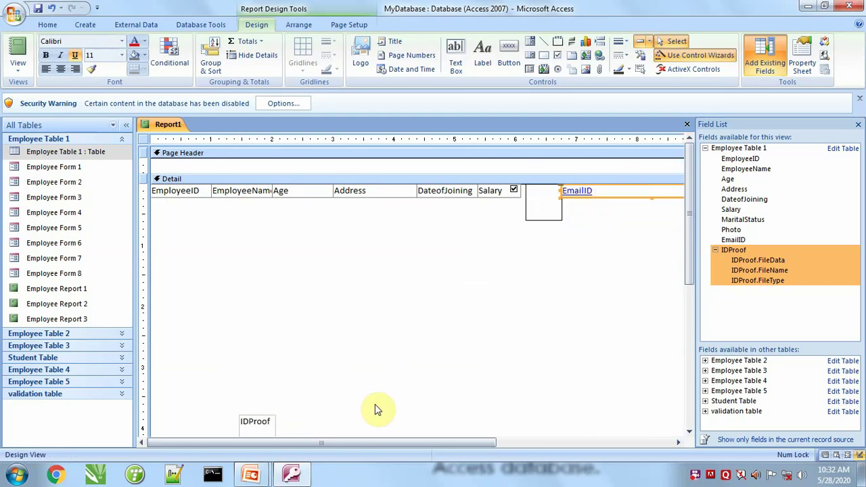
click(270, 426)
drag(357, 392, 512, 329)
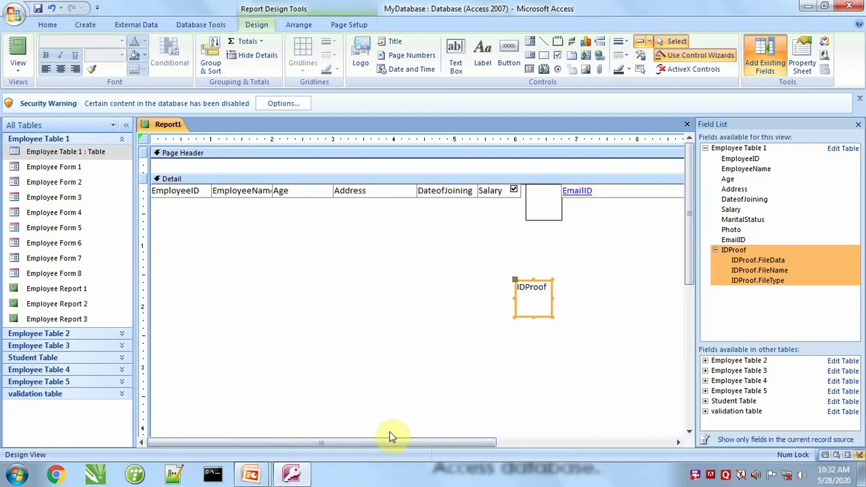
drag(387, 443, 555, 469)
click(480, 192)
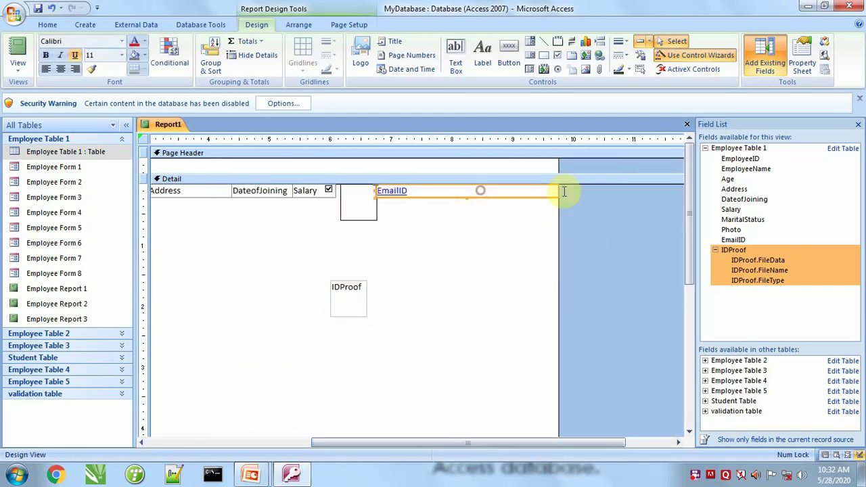
drag(559, 190, 458, 190)
Place the IDProof control after EmailID at the end of the row and reduce the report width to about 9 inches
drag(338, 310, 472, 202)
click(515, 287)
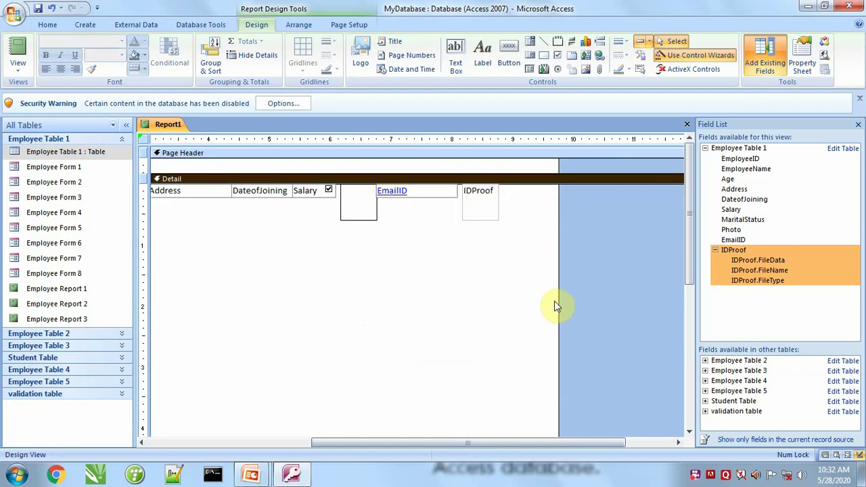
drag(557, 304, 509, 295)
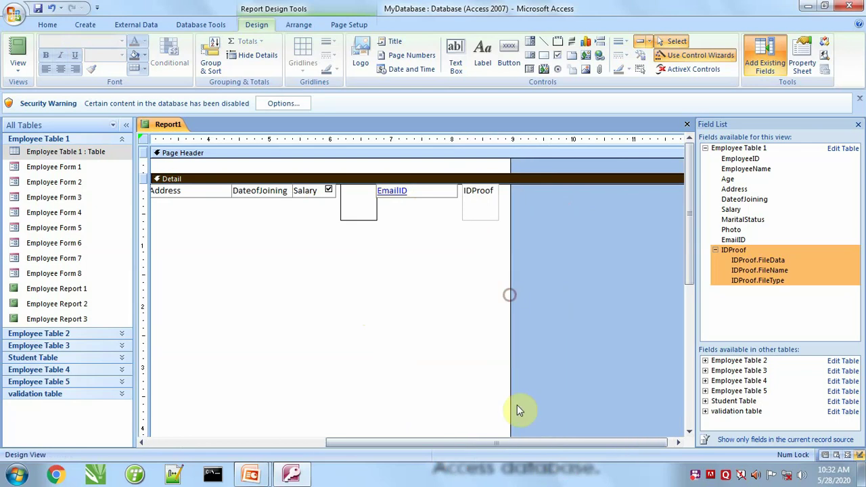
Check the record layout in Report View, and return to Design View
drag(402, 442, 207, 427)
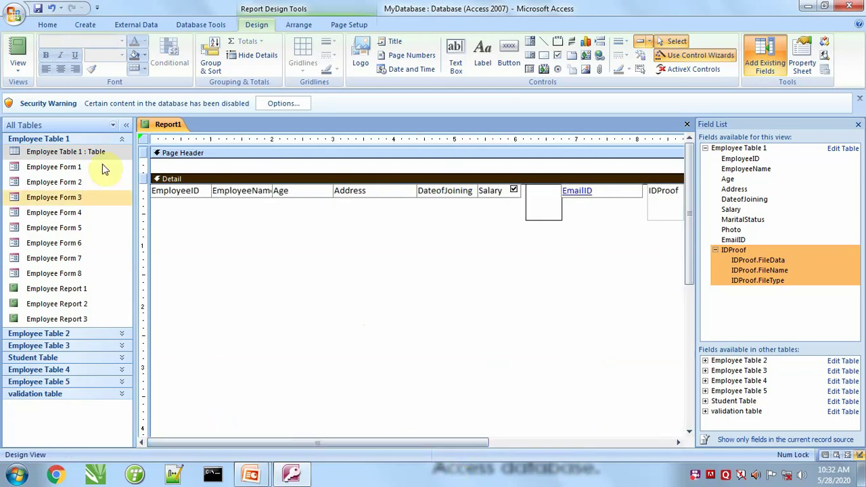
click(19, 47)
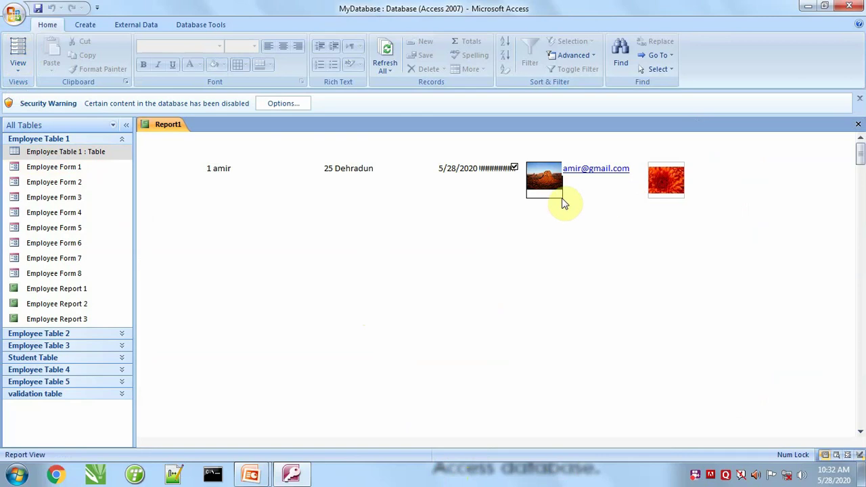
click(19, 75)
click(49, 175)
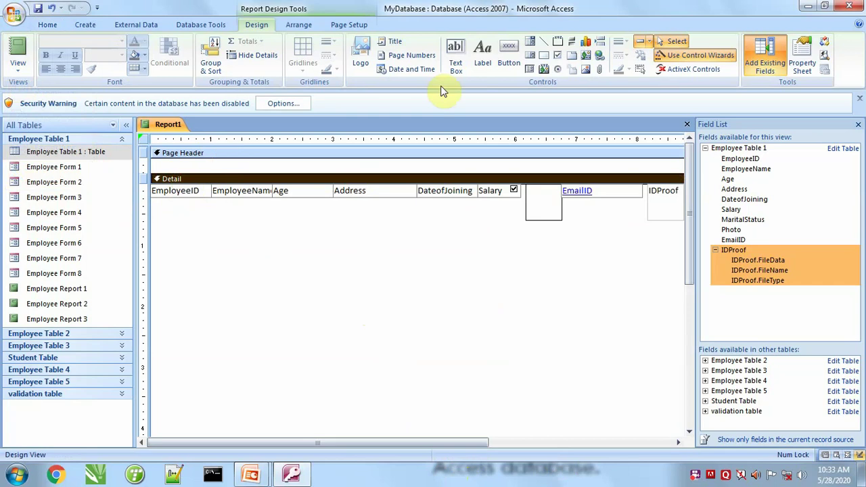
Add an "Employee ID" label in the Page Header above the EmployeeID box
click(495, 63)
click(154, 167)
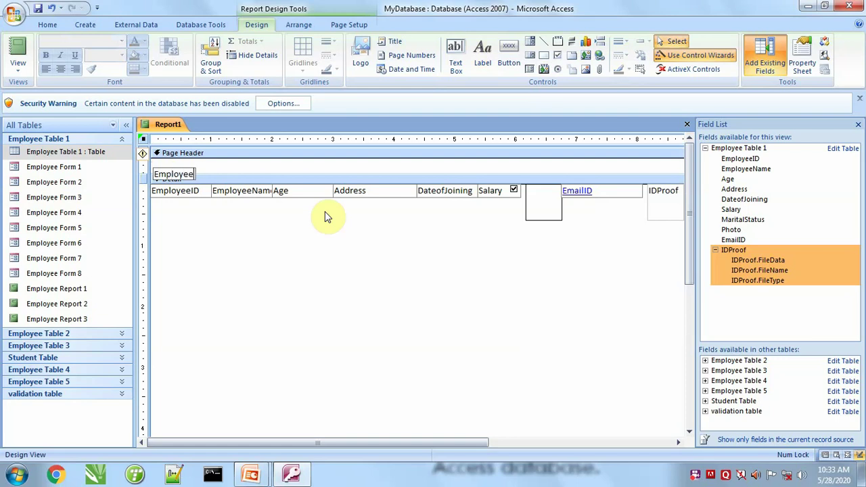
click(257, 264)
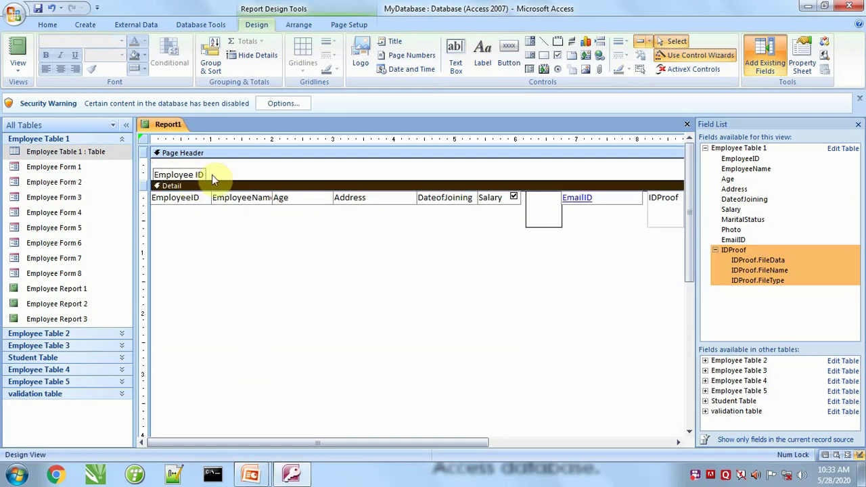
Center the text of the EmployeeID box in the Detail row, checking its alignment with the header label in Report View
click(14, 44)
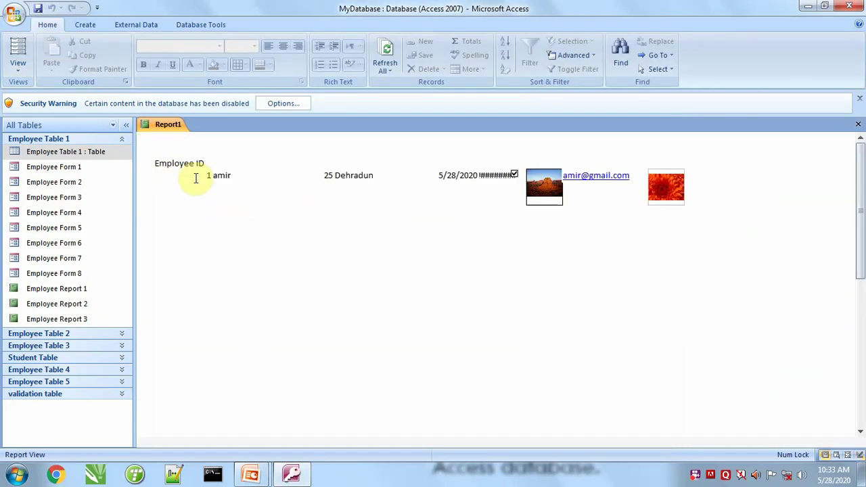
click(20, 70)
click(41, 175)
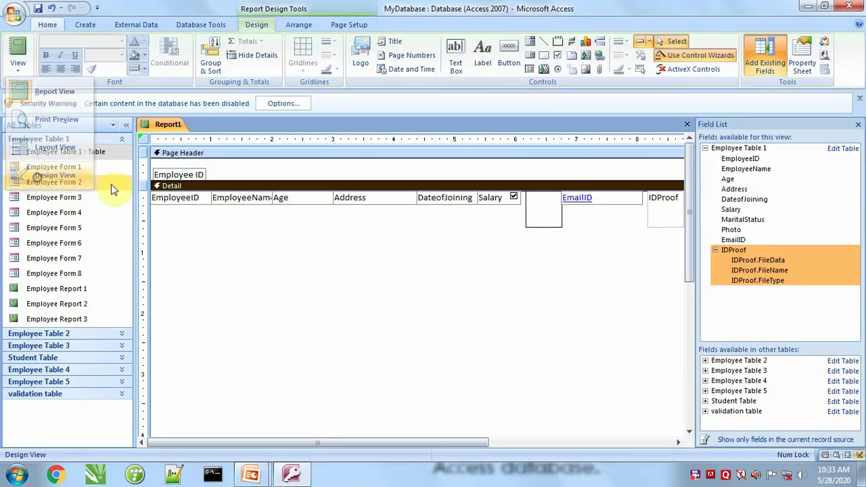
click(174, 196)
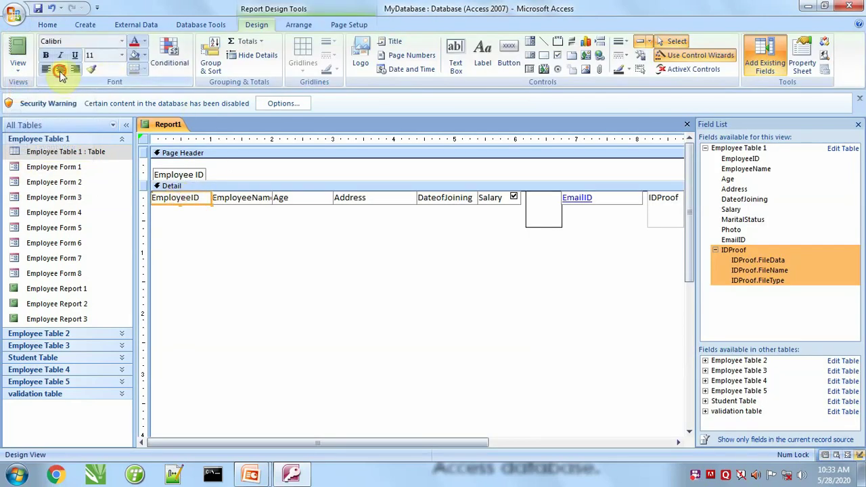
click(18, 48)
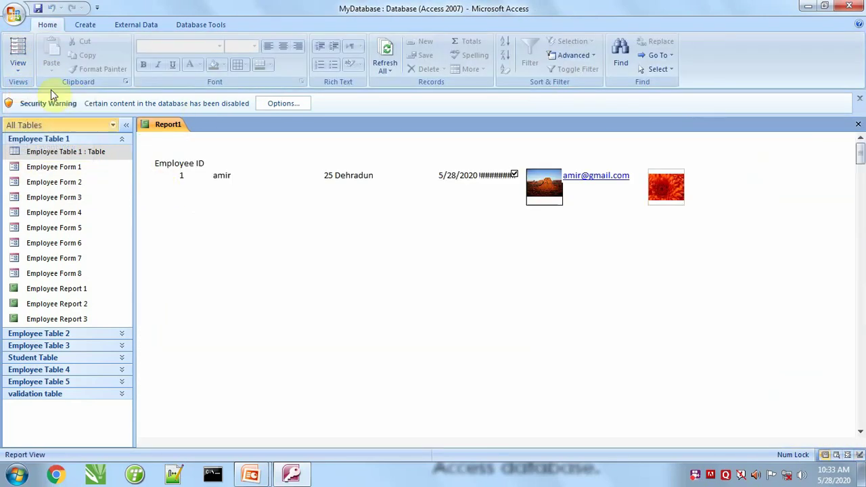
click(18, 65)
click(39, 174)
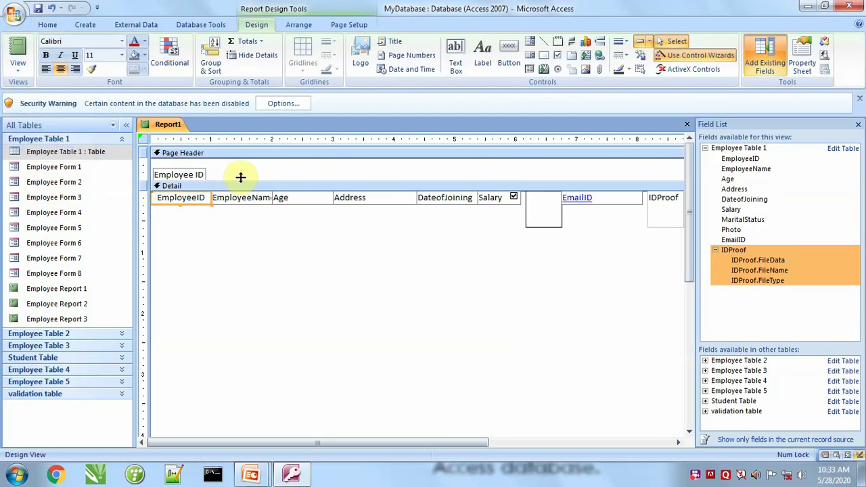
Add a "Name" label about 1 inch wide in the Page Header above the EmployeeName box, and check it in Report View
click(482, 54)
click(215, 170)
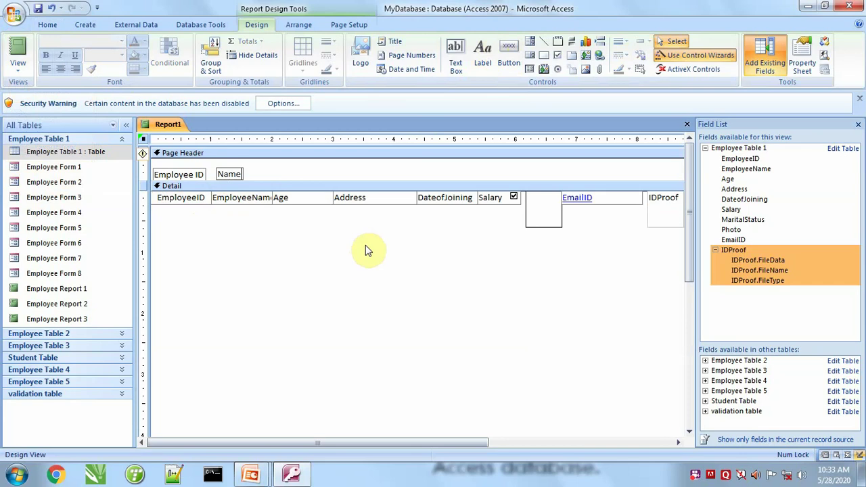
text(Name)
key(Return)
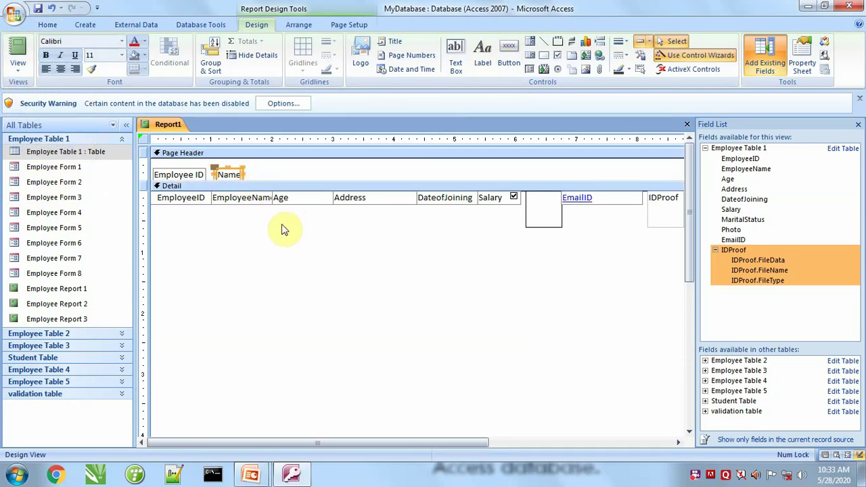
drag(240, 175, 268, 176)
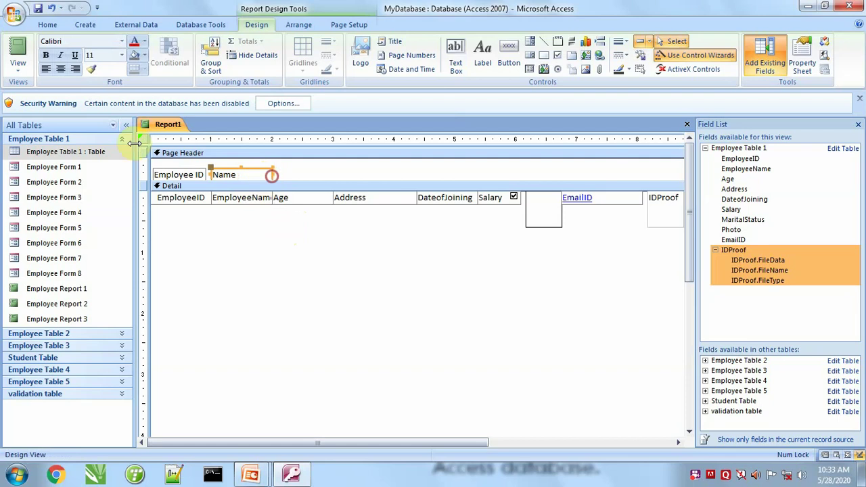
click(18, 57)
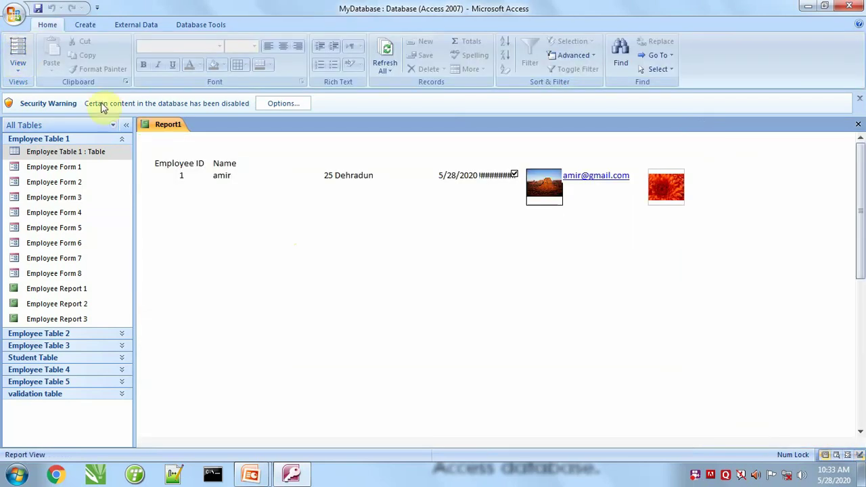
click(17, 70)
click(64, 174)
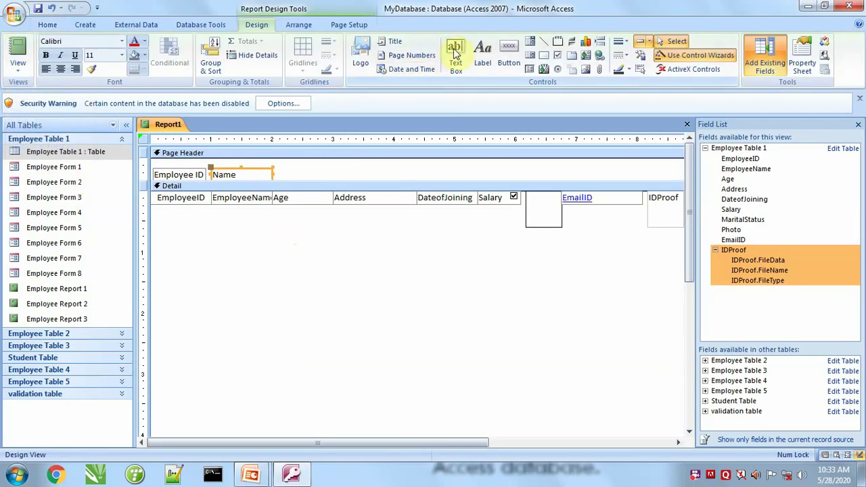
Add an "Age" label in the Page Header above the Age box, level with the Name label and about 0.5 inch wide
click(482, 54)
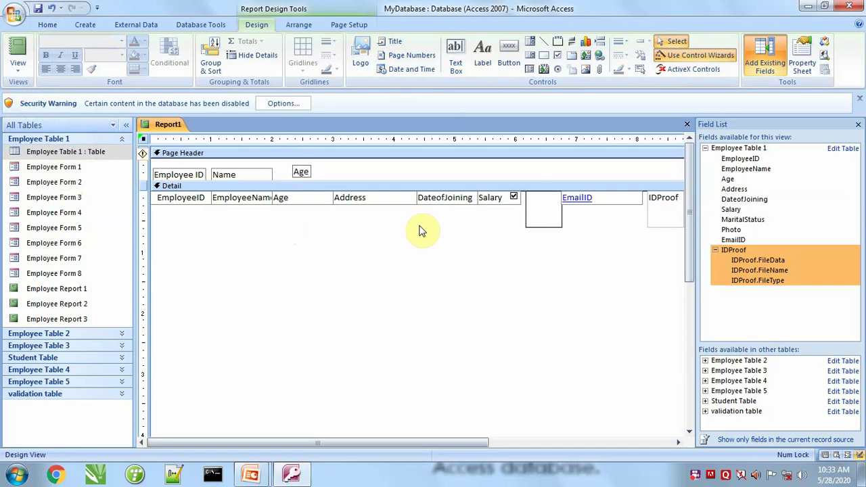
click(356, 171)
click(311, 177)
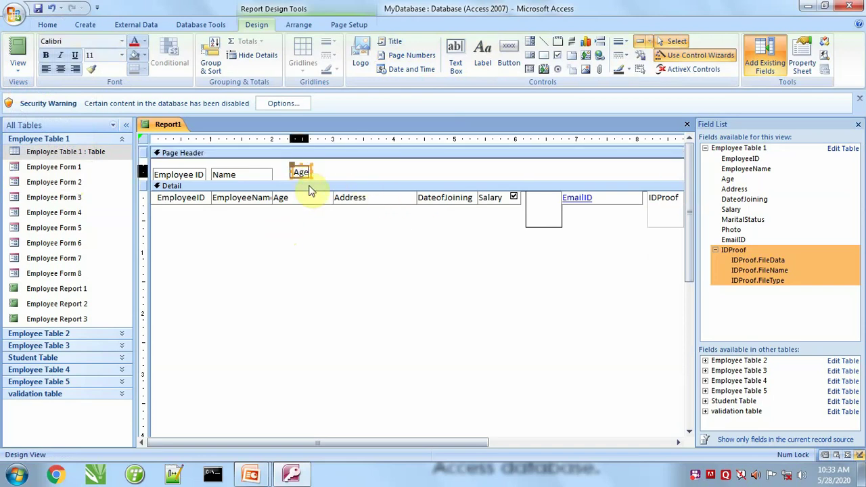
key(Left)
key(Left)
key(Left)
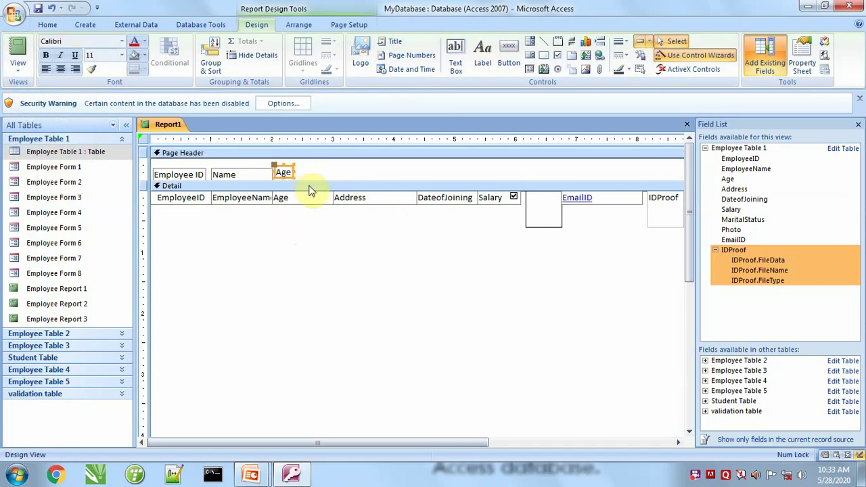
key(Down)
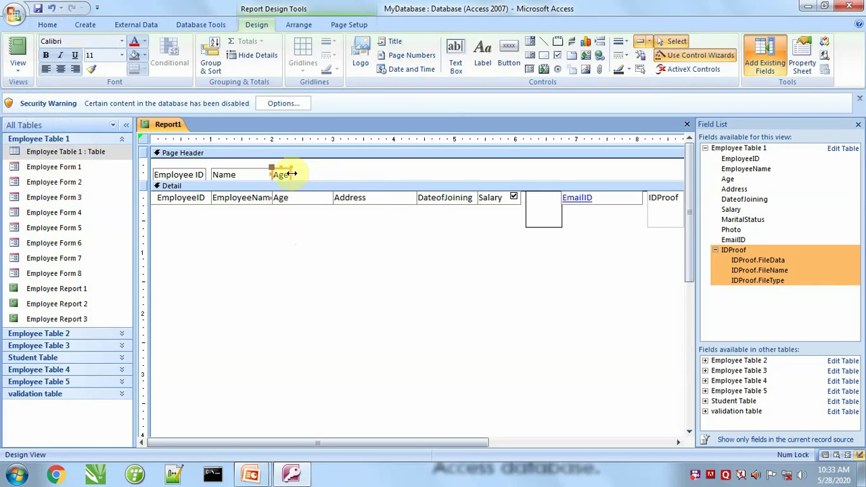
drag(290, 171, 301, 172)
Narrow the Age box in the Detail row to about 0.5 inch and check it in Report View
click(303, 201)
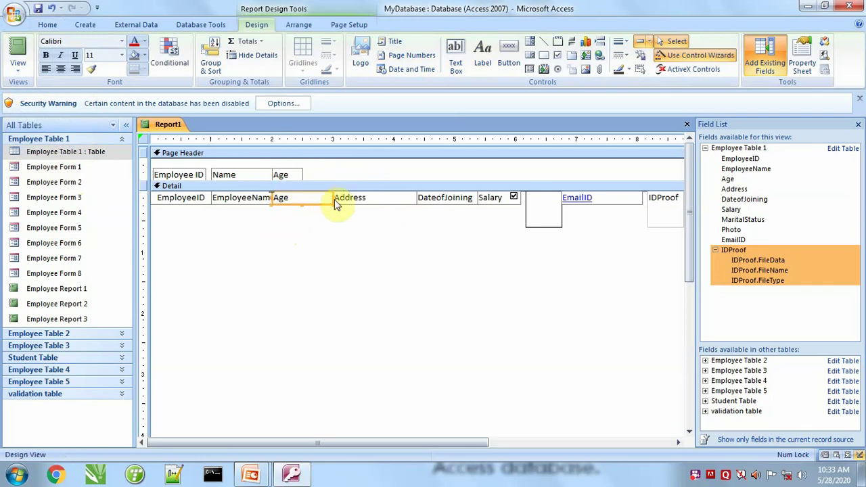
drag(331, 197, 302, 196)
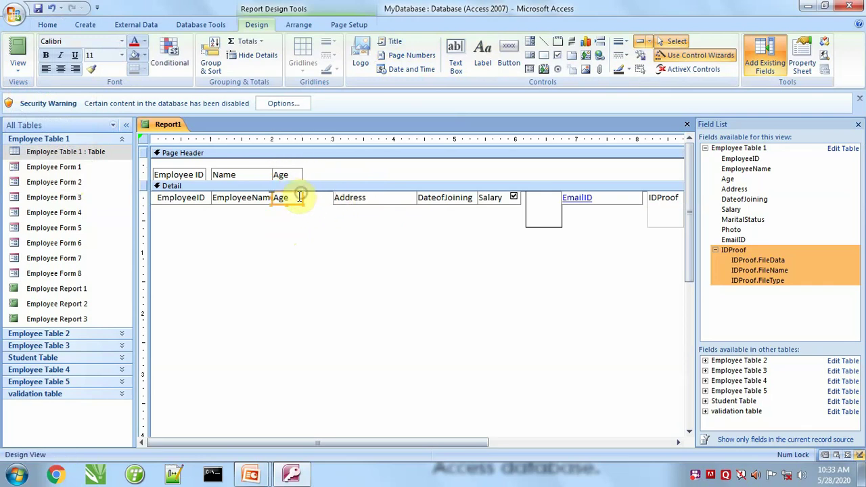
click(18, 47)
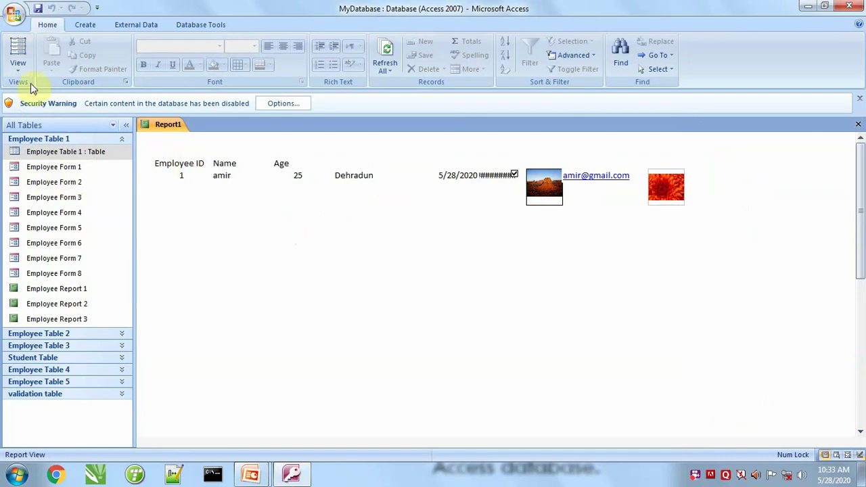
Center the text of the Age box and of its Page Header label, checking both in Report View
click(17, 64)
click(54, 175)
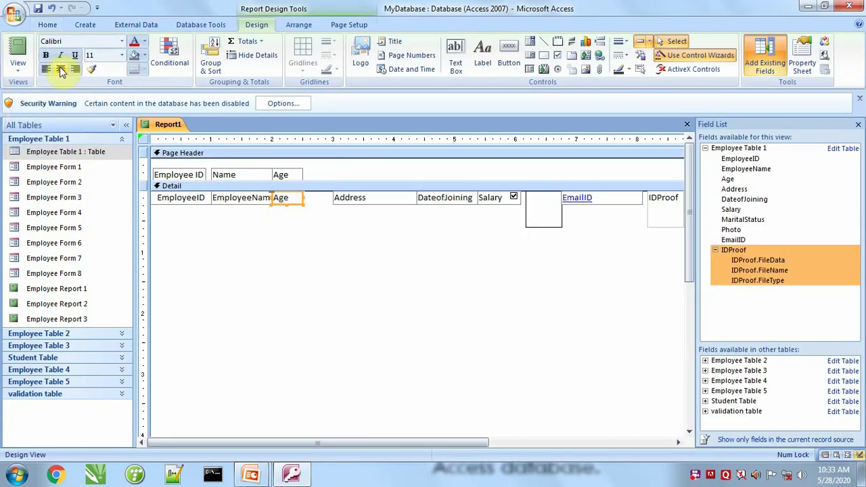
click(30, 56)
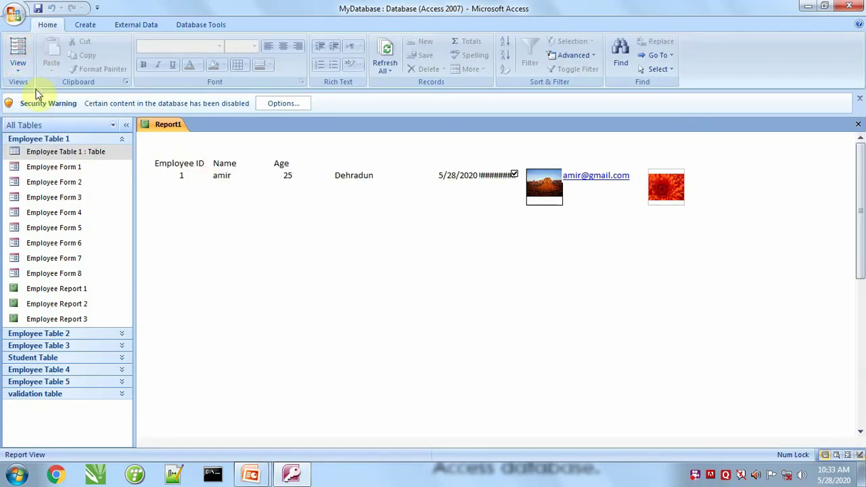
click(18, 64)
click(42, 174)
click(281, 174)
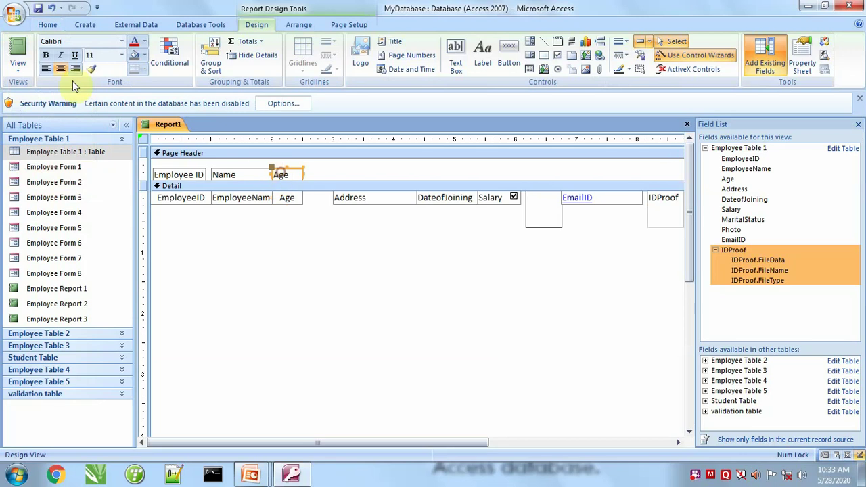
click(18, 48)
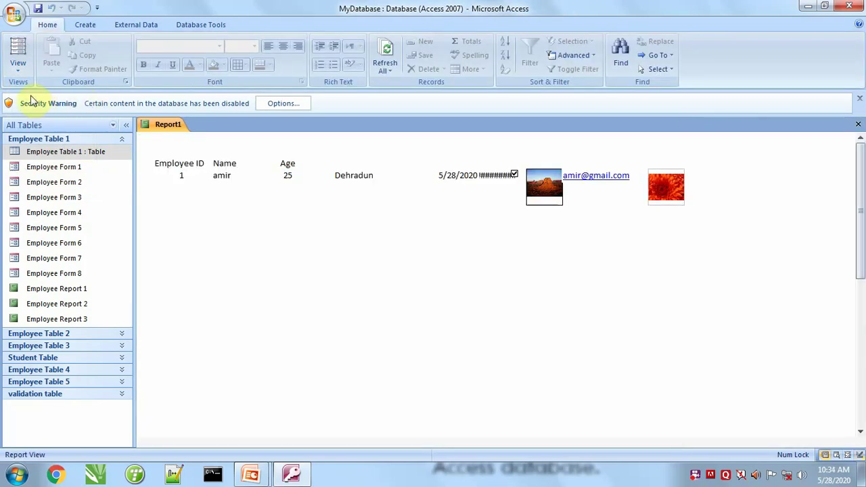
click(19, 67)
click(52, 174)
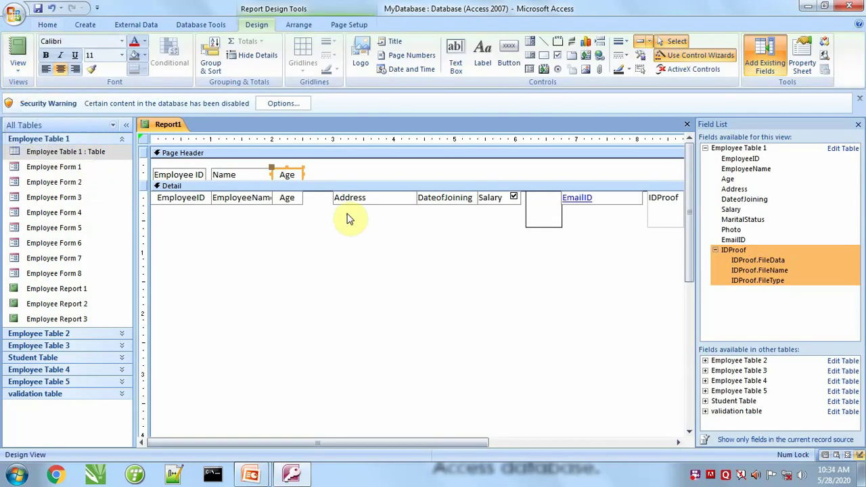
Shift the Address box in the Detail row so it sits directly against the Age box
click(335, 202)
key(Left)
key(Left)
key(Left)
key(Left)
key(Left)
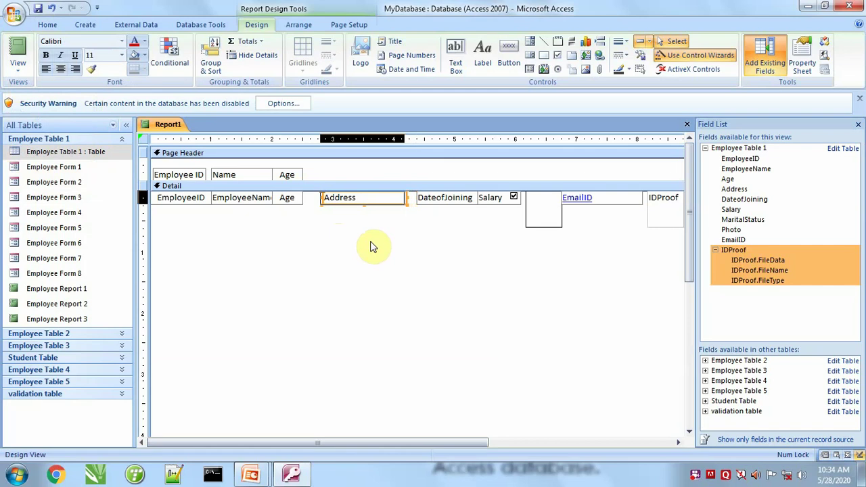
key(Left)
key(Left)
key(Left)
key(Left)
key(Left)
key(Left)
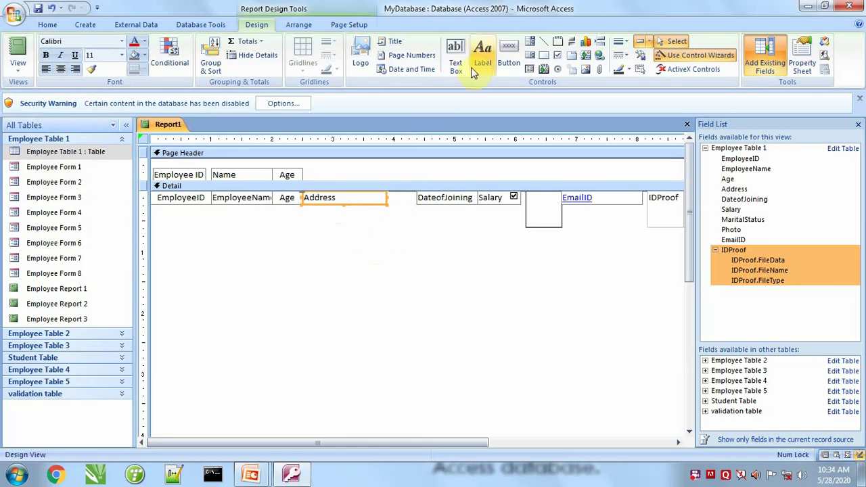
Add an "Address" label in the Page Header above the Address box and widen it to about 1.4 inches to match
click(476, 65)
click(362, 169)
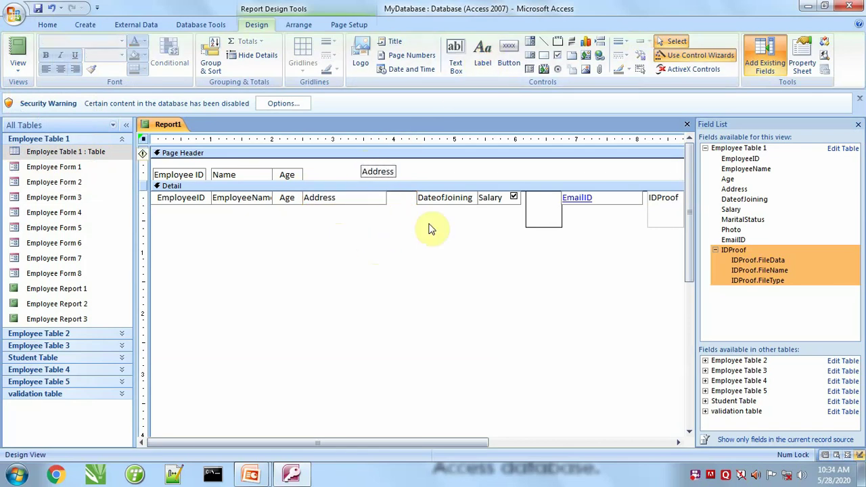
click(406, 229)
click(379, 172)
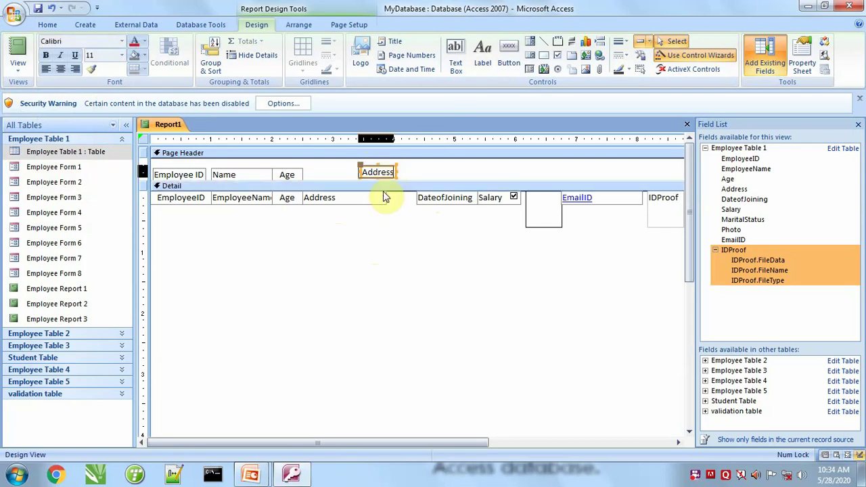
key(Left)
key(Left)
key(Left)
key(Left)
key(Left)
key(Left)
key(Left)
key(Left)
key(Left)
key(Left)
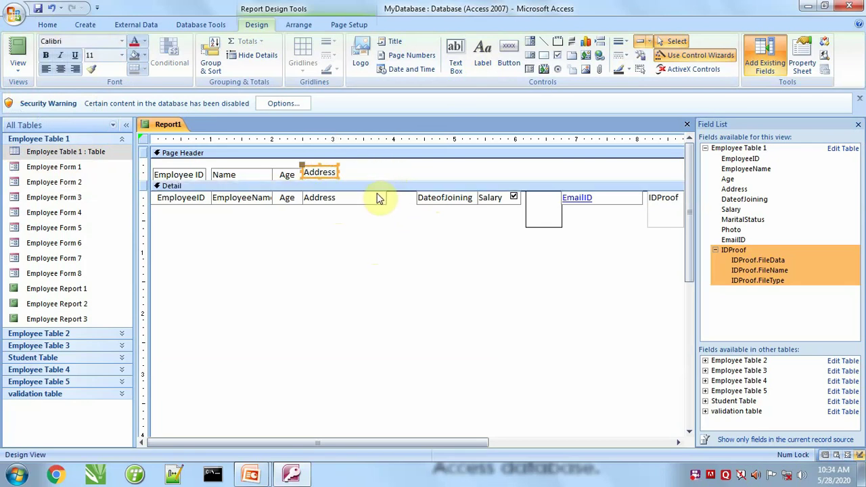
key(Right)
key(Down)
key(Left)
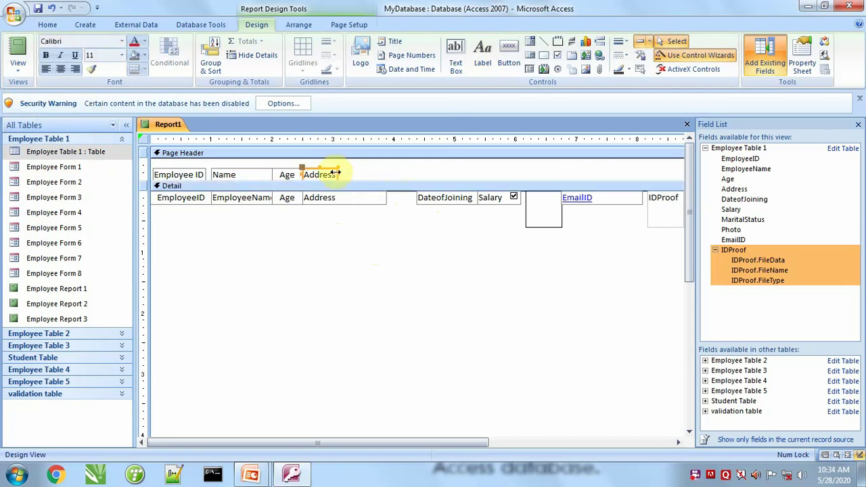
drag(337, 173, 386, 182)
Add a "Date of Joining" label in the Page Header, beyond the Address label
click(482, 58)
click(444, 167)
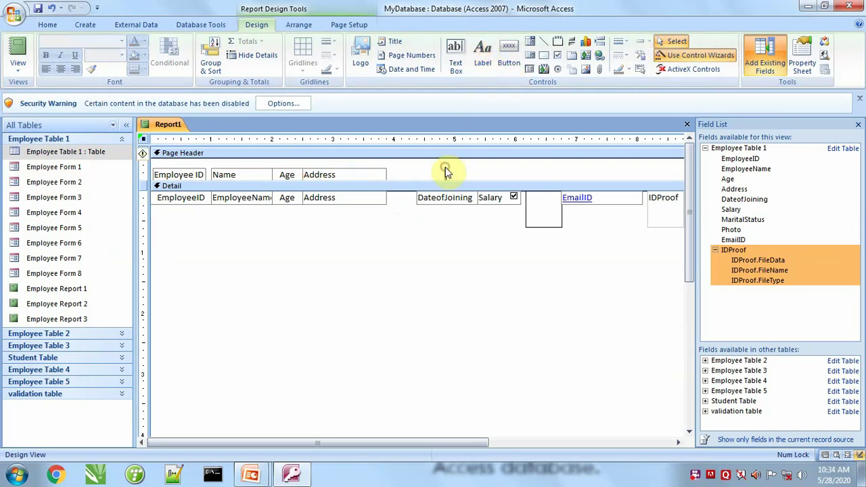
click(445, 167)
text(Date of Joining)
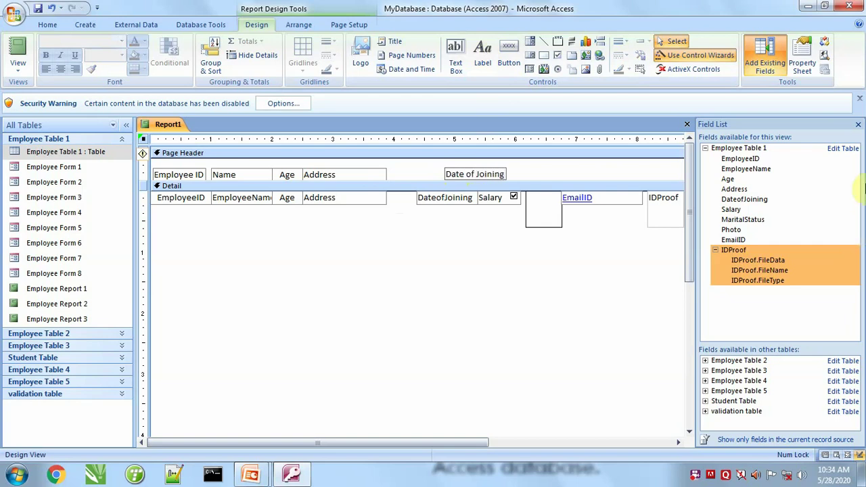
click(445, 213)
Shift the DateofJoining box in the Detail row so it sits directly against the Address box
click(445, 204)
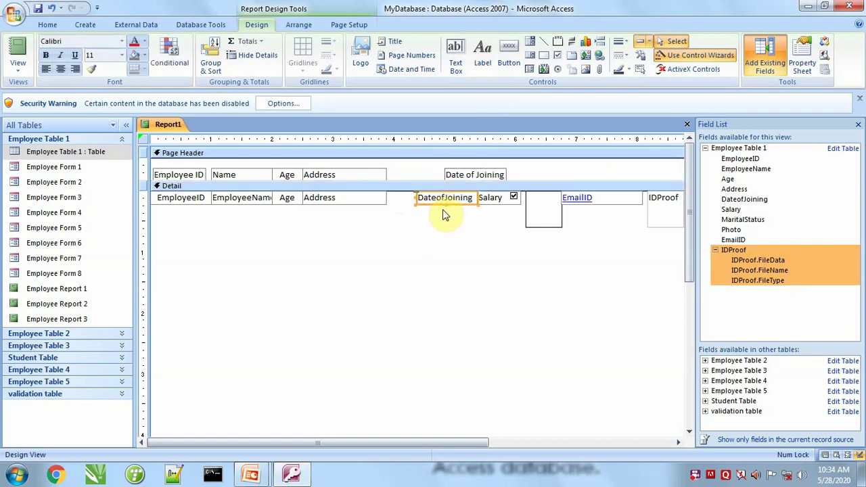
key(Left)
key(Left)
key(Left)
key(Left)
key(Left)
key(Left)
key(Left)
key(Left)
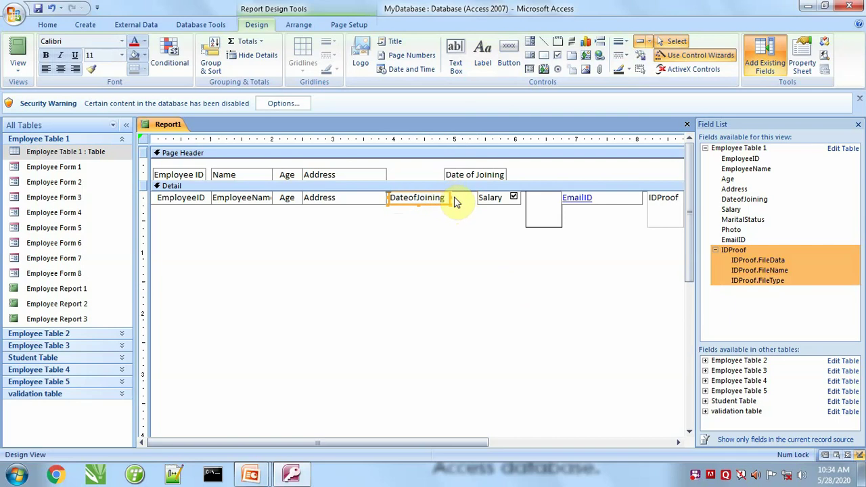
Line up the "Date of Joining" header label above the DateofJoining box, next to the Address label
click(469, 174)
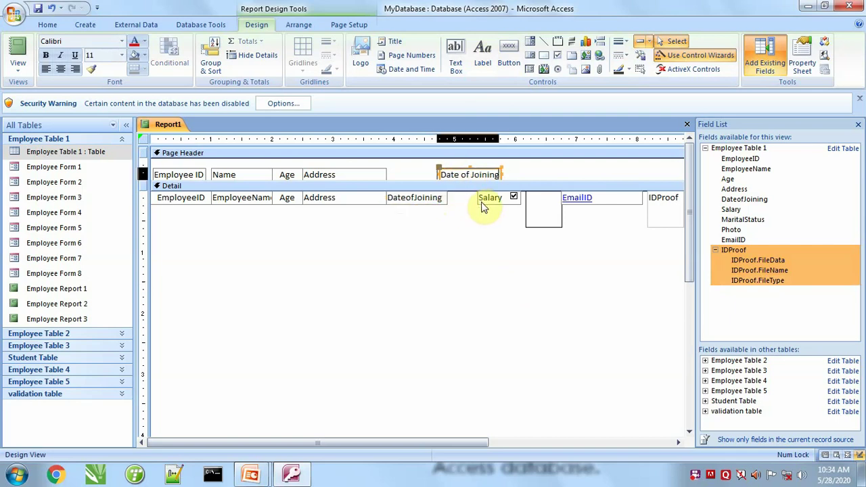
key(Left)
key(Left)
key(Left)
key(Left)
key(Left)
key(Left)
key(Left)
key(Left)
key(Left)
key(Left)
key(Left)
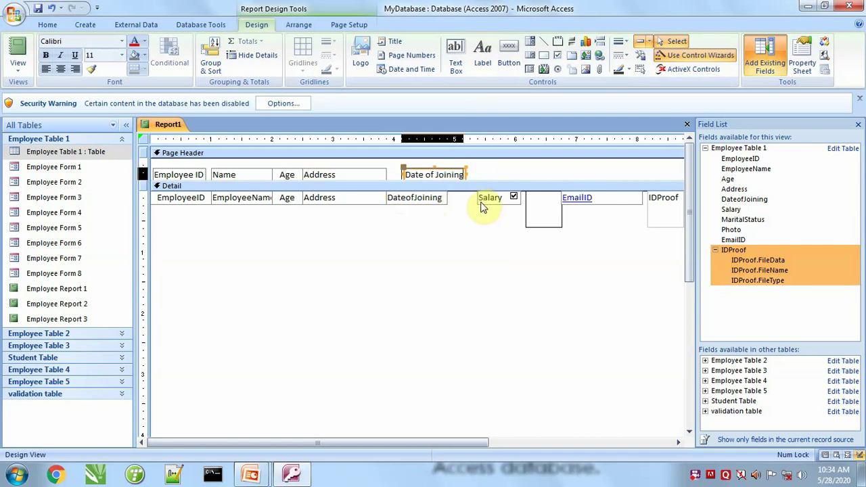
key(Left)
key(Left)
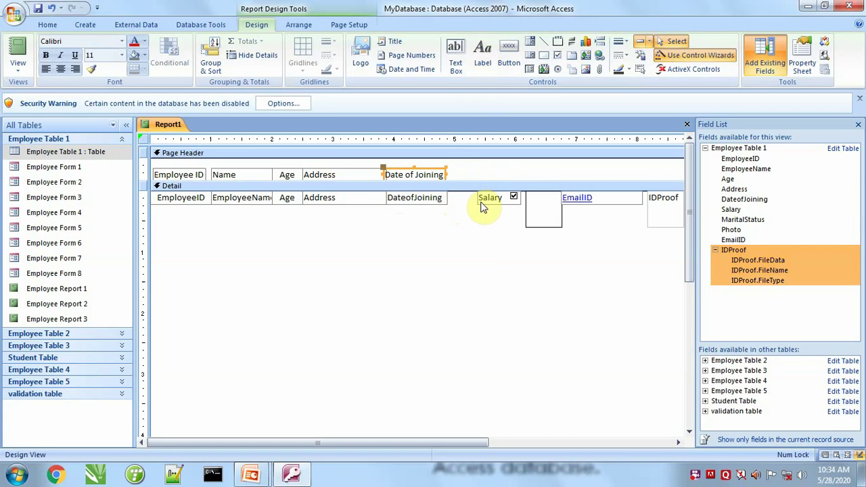
Nudge the Date of Joining label into line with its box, check it in Report View, and center the DateofJoining box's text
key(Right)
click(21, 51)
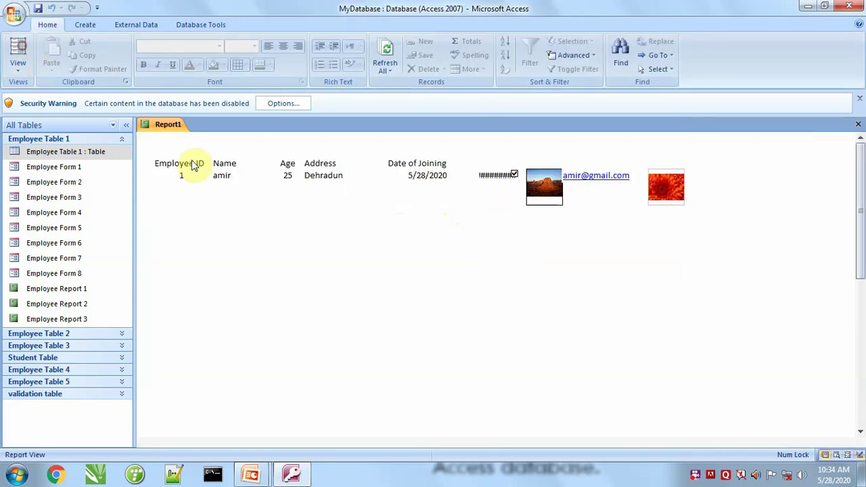
click(24, 71)
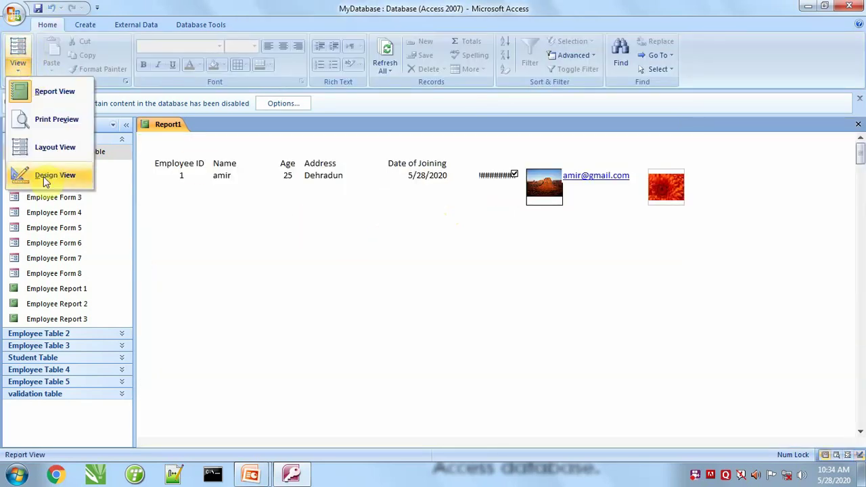
click(42, 177)
click(408, 199)
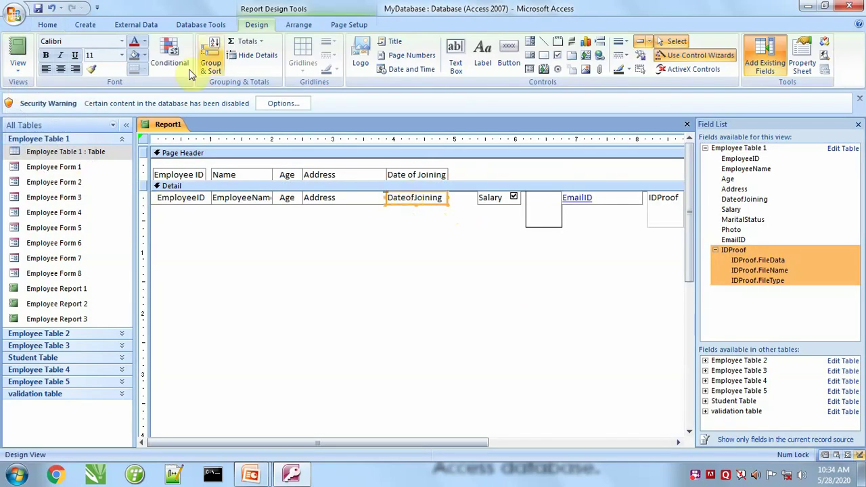
click(59, 71)
Add a "Salary" label in the Page Header, beyond the Date of Joining label
click(482, 54)
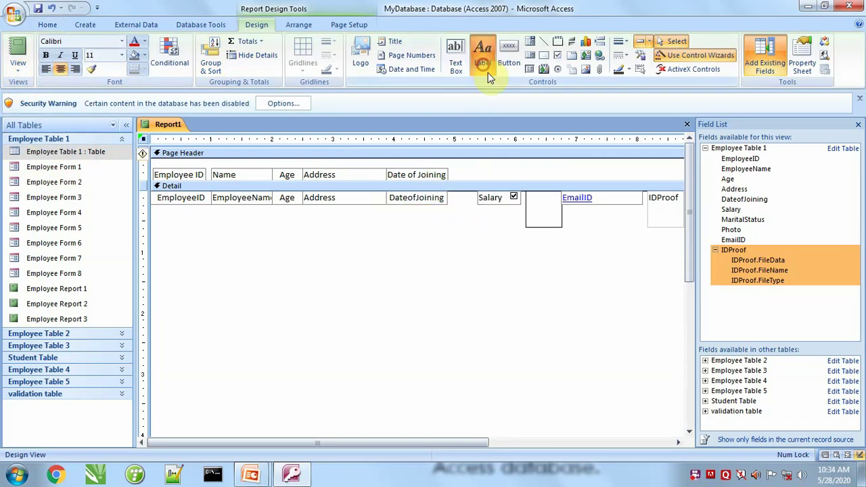
click(471, 175)
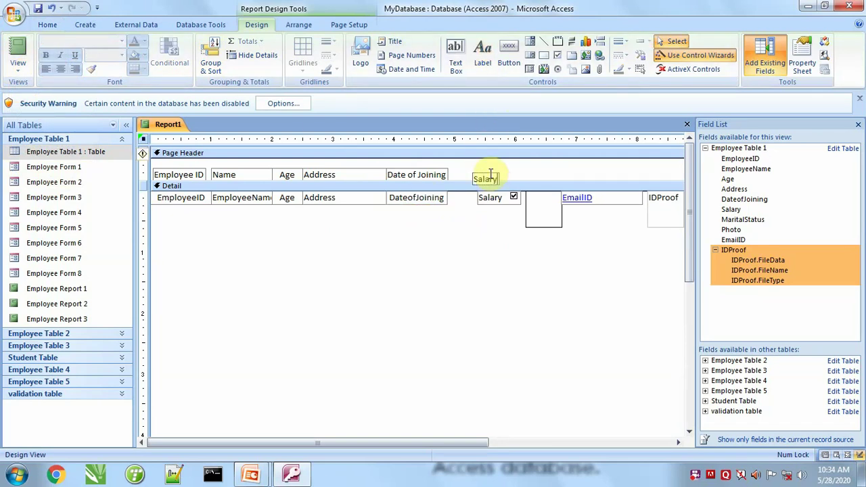
click(499, 257)
Align the Salary label with the other header labels and place it directly against the Date of Joining label
click(484, 174)
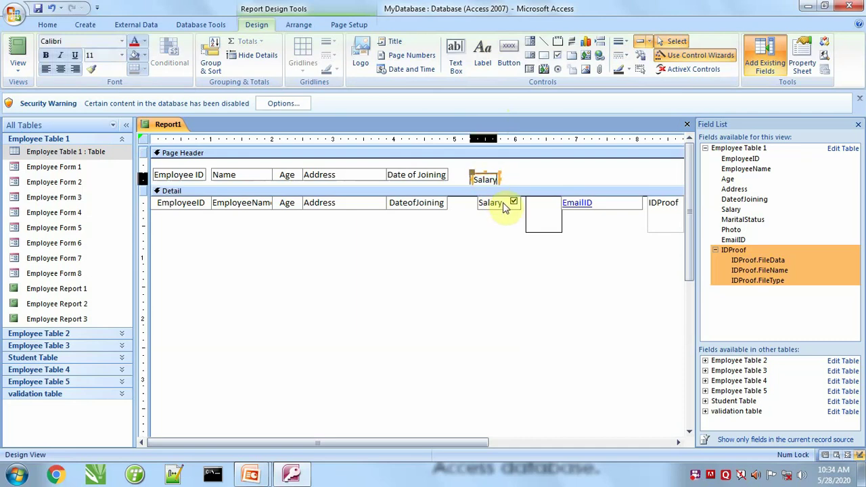
key(Left)
key(Left)
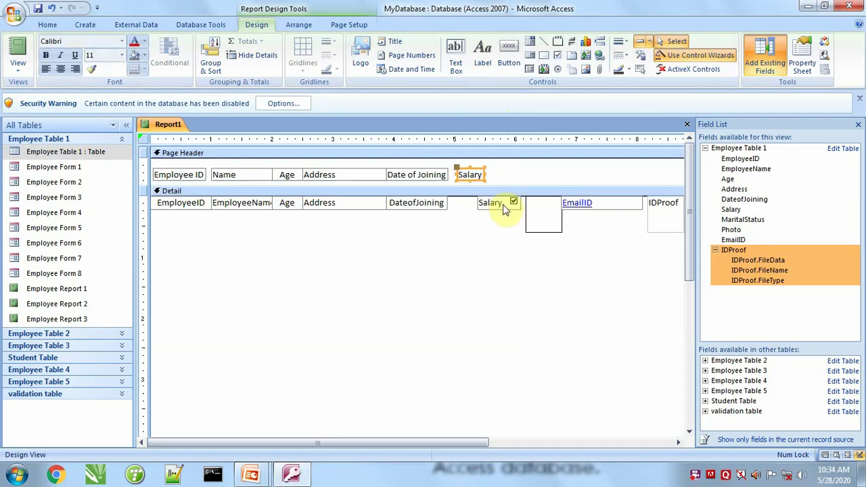
key(Left)
key(Left)
key(Left)
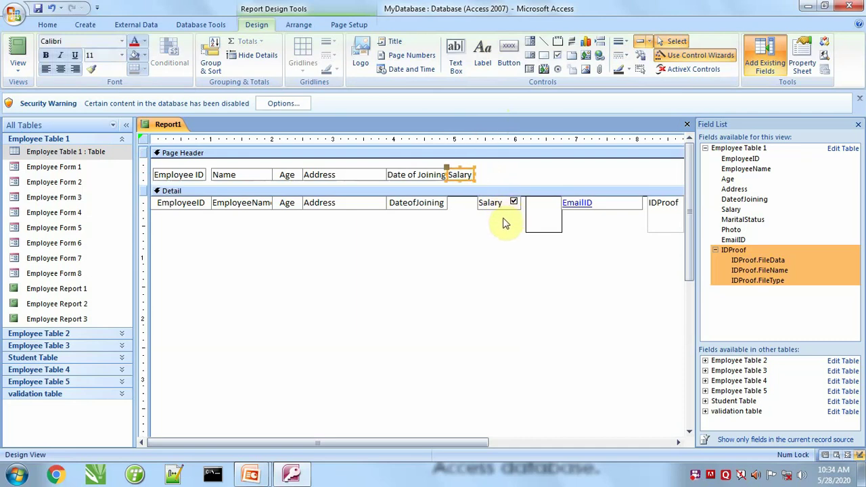
key(Right)
Shift the Salary box in the Detail row so it sits directly against the DateofJoining box
click(491, 208)
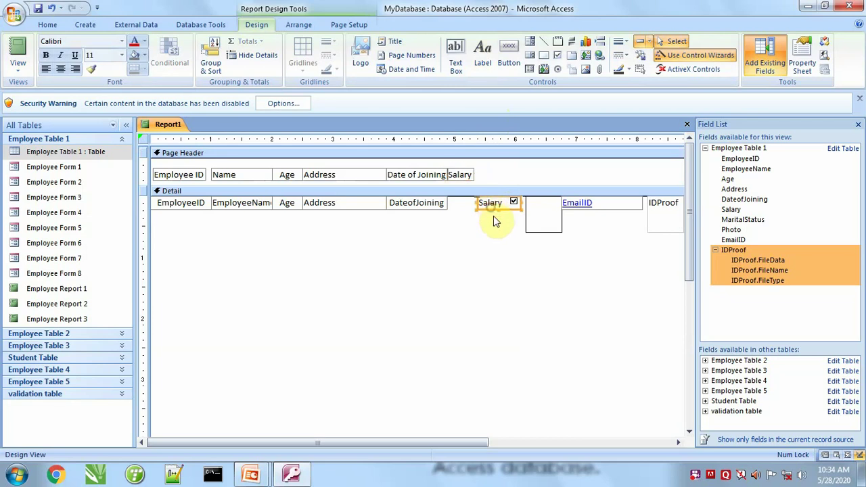
key(Left)
key(Left)
key(Left)
key(Left)
key(Left)
key(Left)
key(Left)
key(Left)
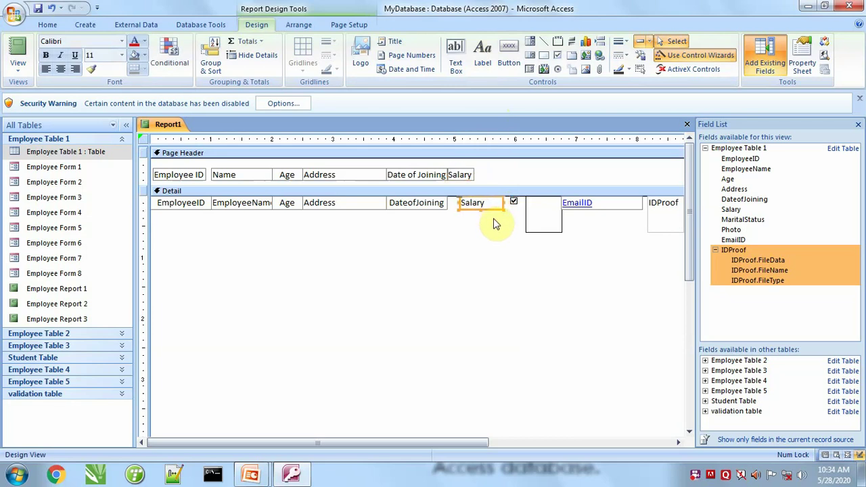
Widen the Salary box in the Detail row to about 1 inch, checking the fit in Report View
click(11, 53)
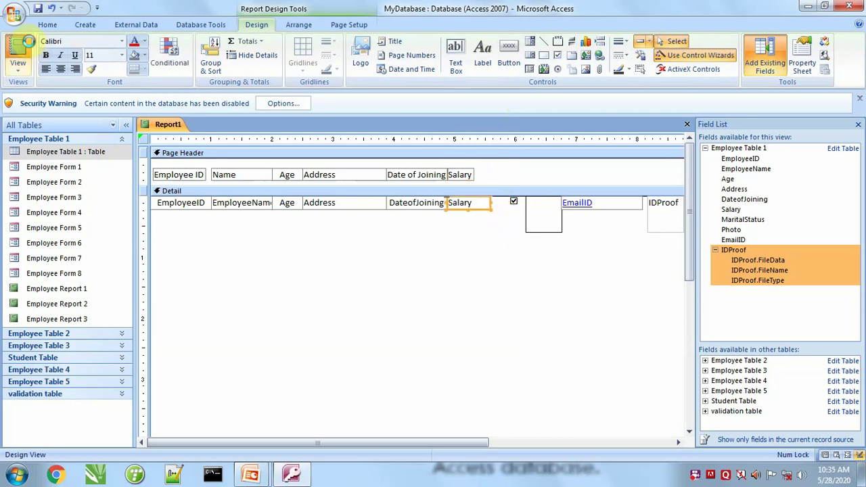
click(18, 70)
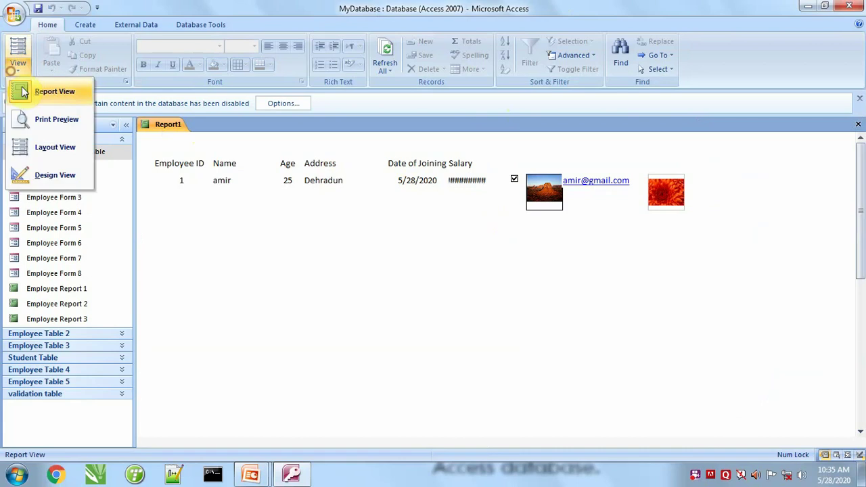
click(54, 174)
drag(491, 202, 505, 202)
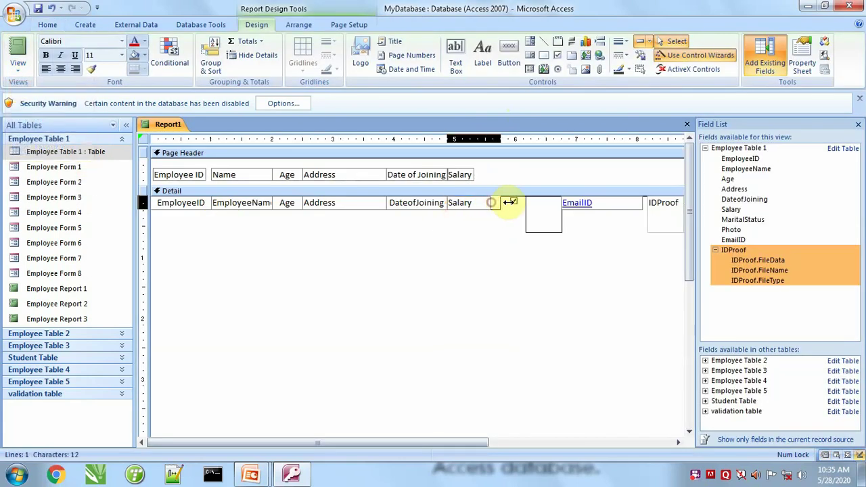
click(20, 54)
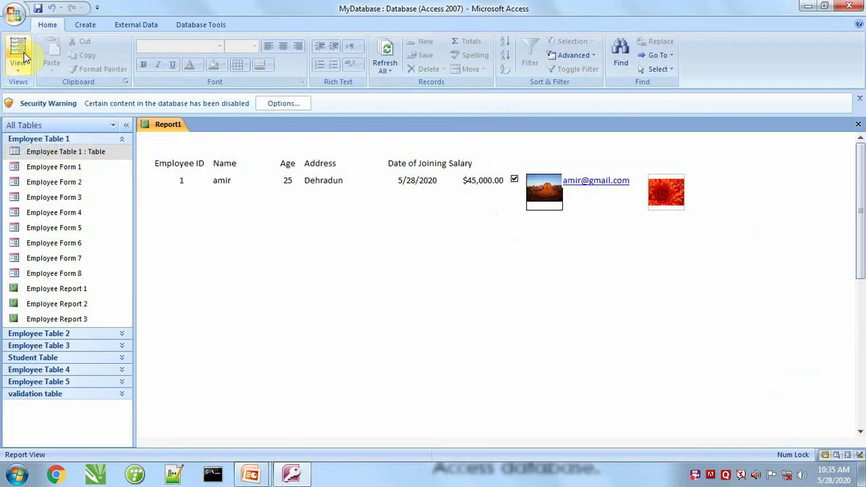
click(18, 69)
click(46, 173)
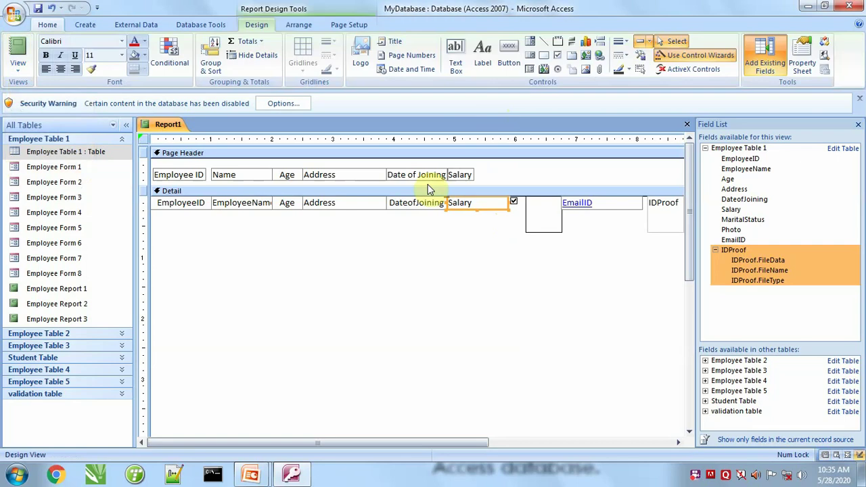
Widen the Salary header label to about 1 inch and center its text, checking it in Report View
click(465, 174)
drag(481, 173, 504, 172)
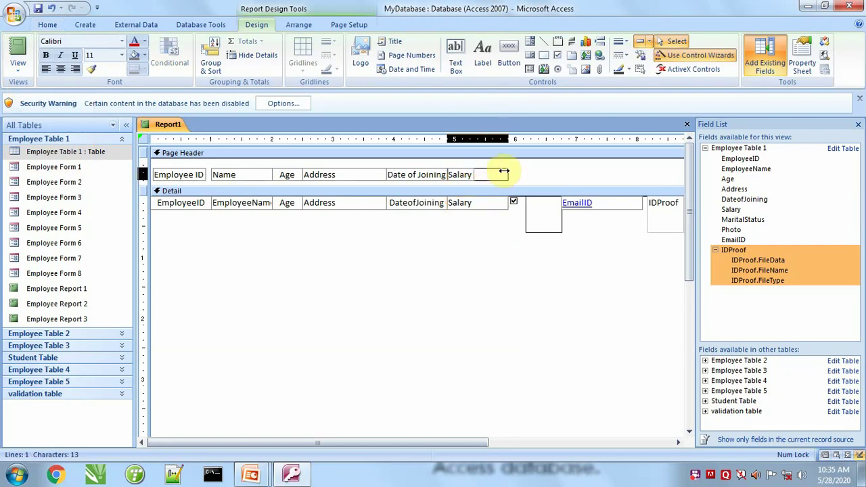
click(18, 49)
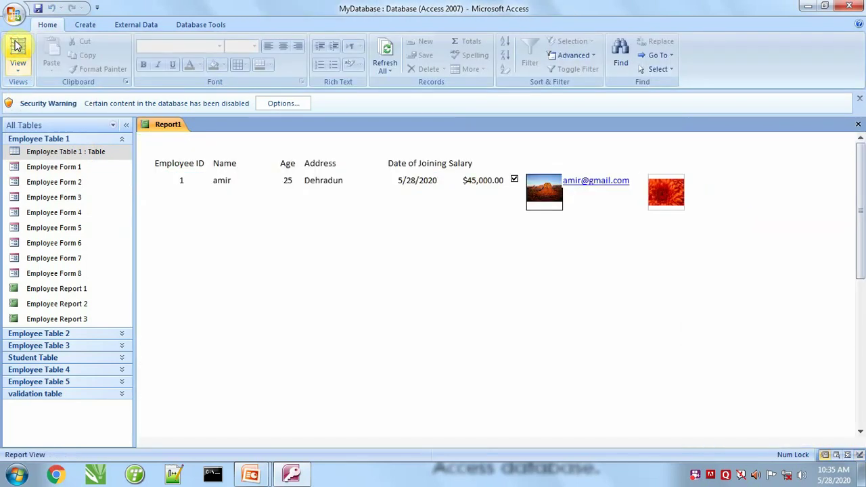
click(17, 69)
click(44, 173)
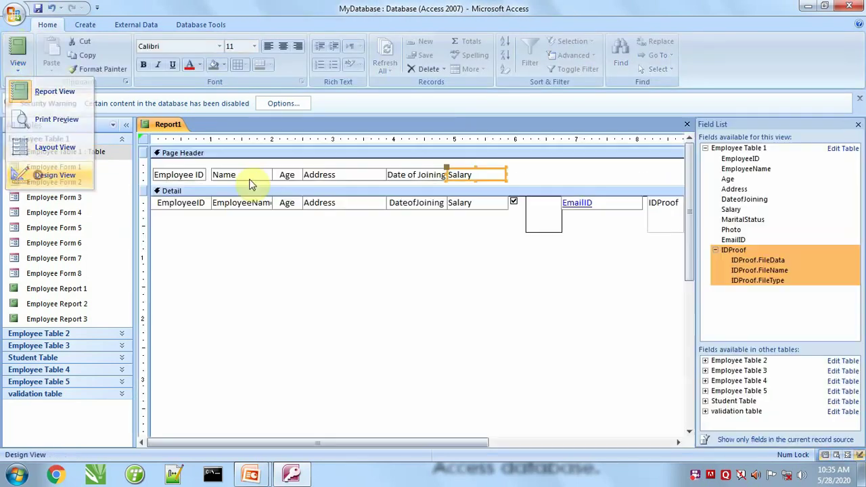
click(18, 54)
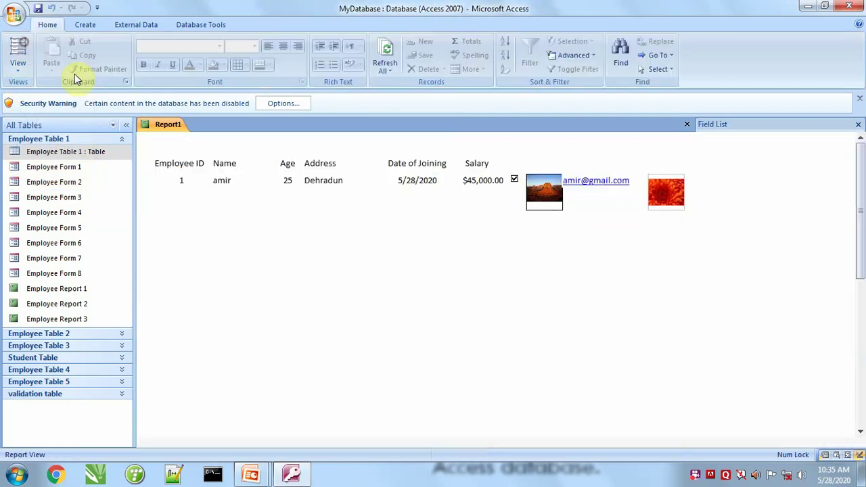
click(16, 70)
click(43, 173)
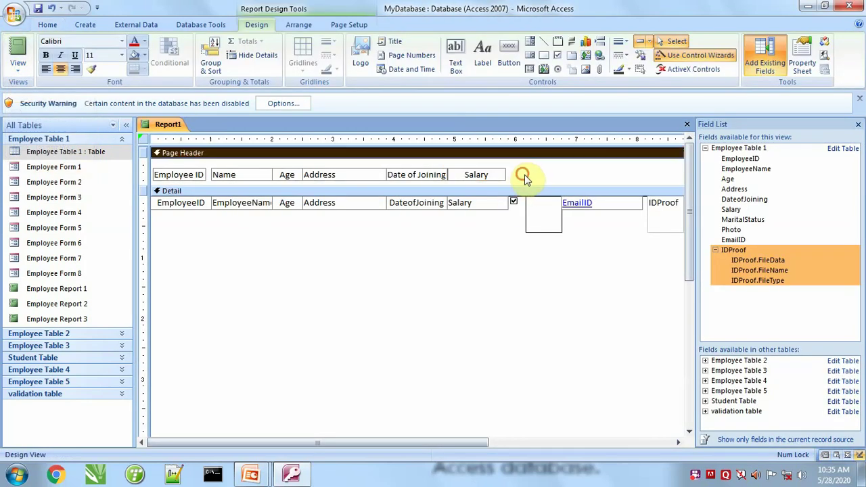
Add a "Marital Status" label in the Page Header, beyond the Salary label
click(524, 174)
click(481, 54)
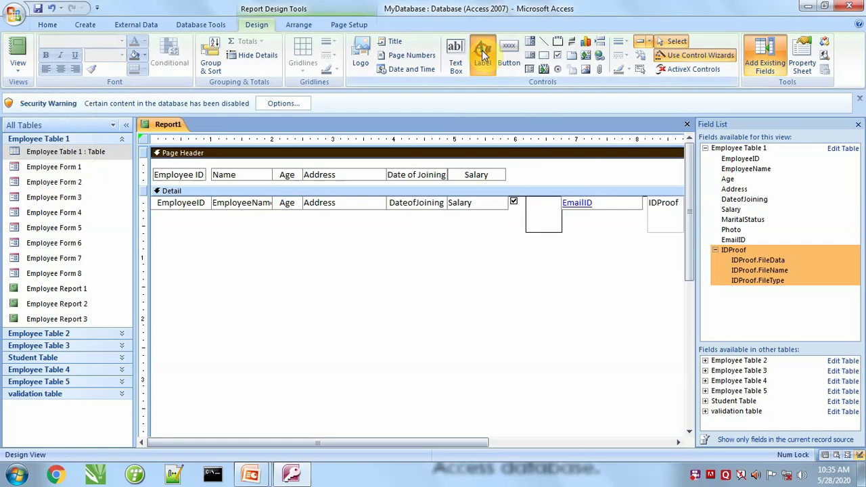
click(519, 167)
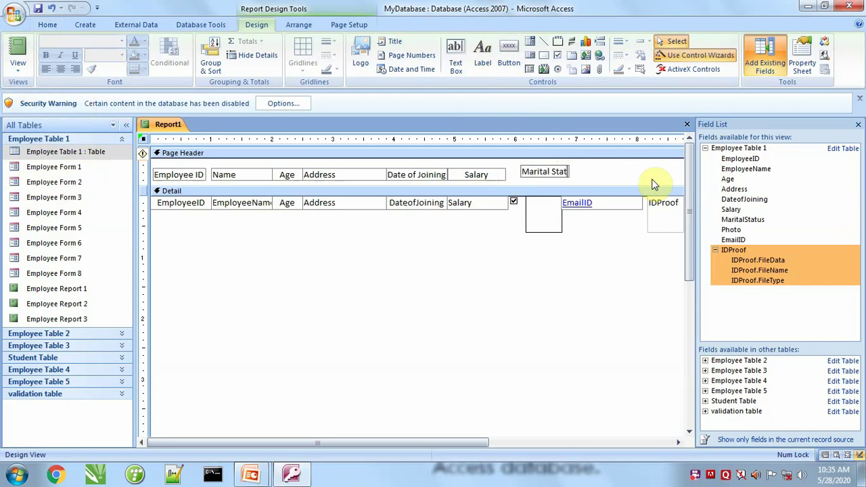
click(617, 172)
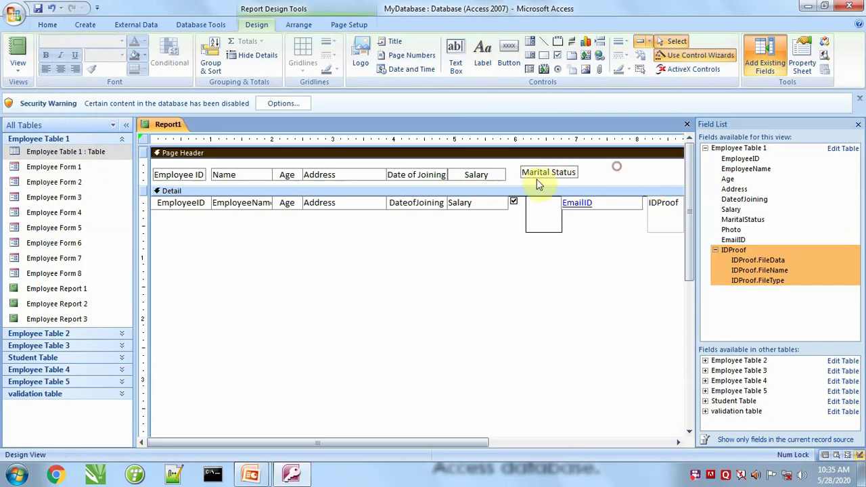
Line up the Marital Status label with the header row, directly against the Salary label
click(531, 170)
key(Left)
key(Left)
key(Left)
key(Left)
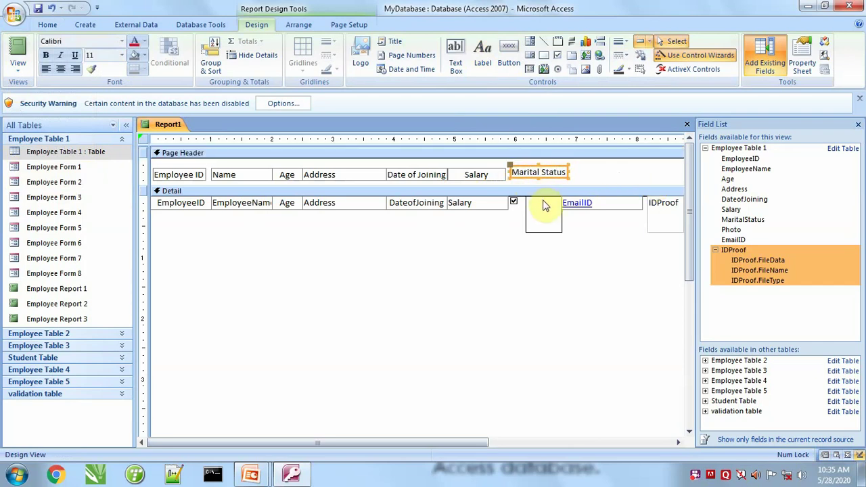
key(Down)
key(Left)
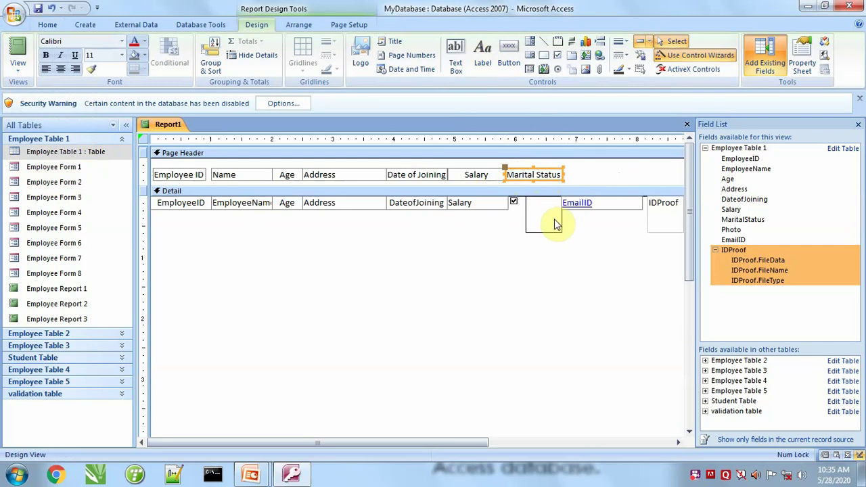
Move the IDProof, EmailID and photo boxes about 0.25, 0.35 and 0.5 inch farther along the Detail row, away from the checkbox
click(554, 218)
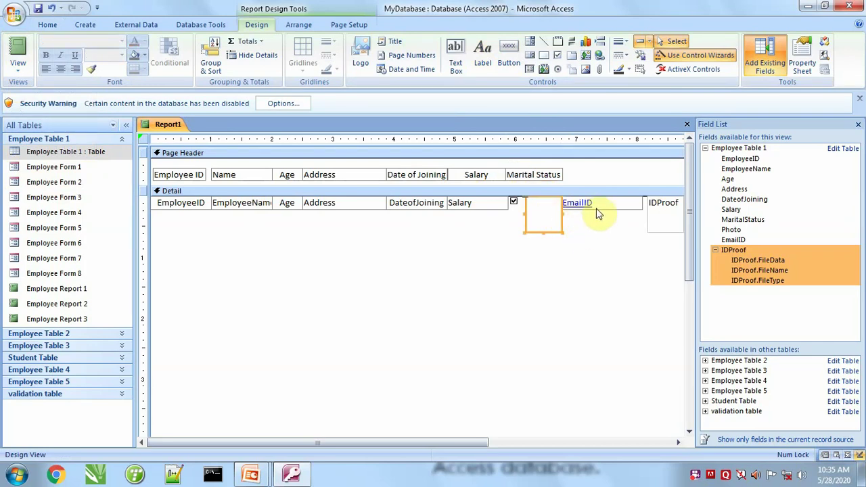
drag(410, 443, 482, 443)
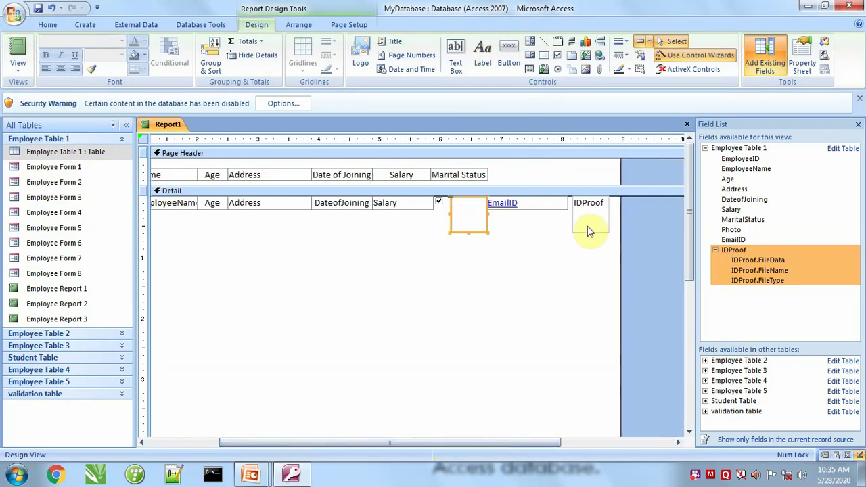
drag(587, 226, 602, 226)
drag(537, 207, 559, 207)
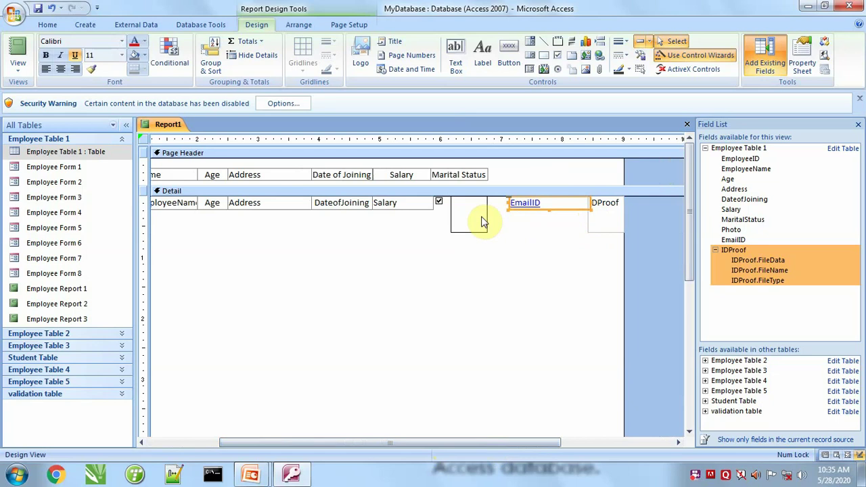
drag(482, 222, 512, 216)
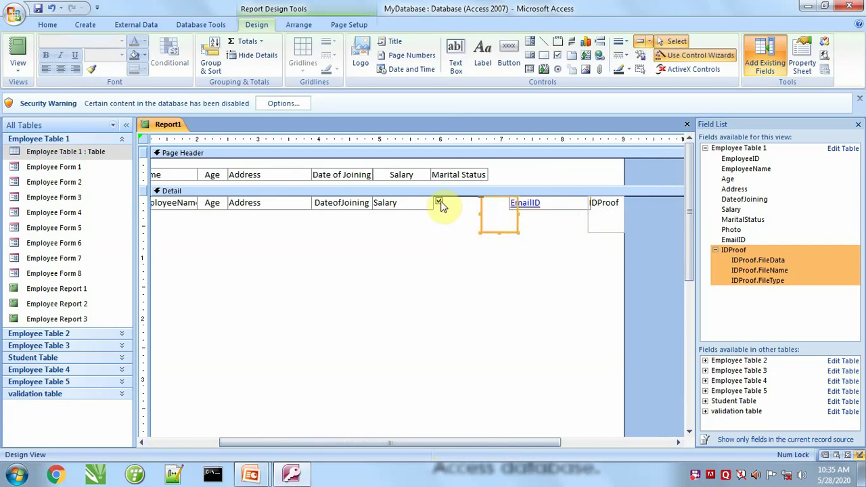
Move the marital status checkbox beneath the middle of the Marital Status label and check the alignment in Report View
click(440, 202)
drag(455, 202, 471, 202)
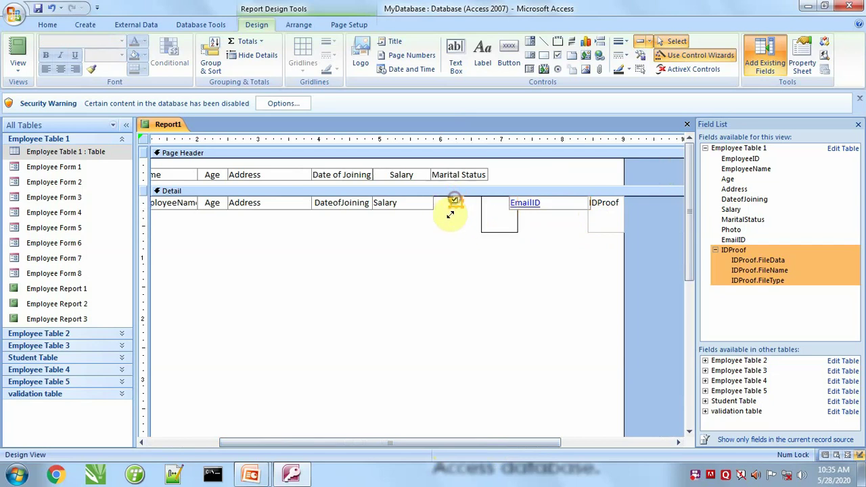
click(473, 177)
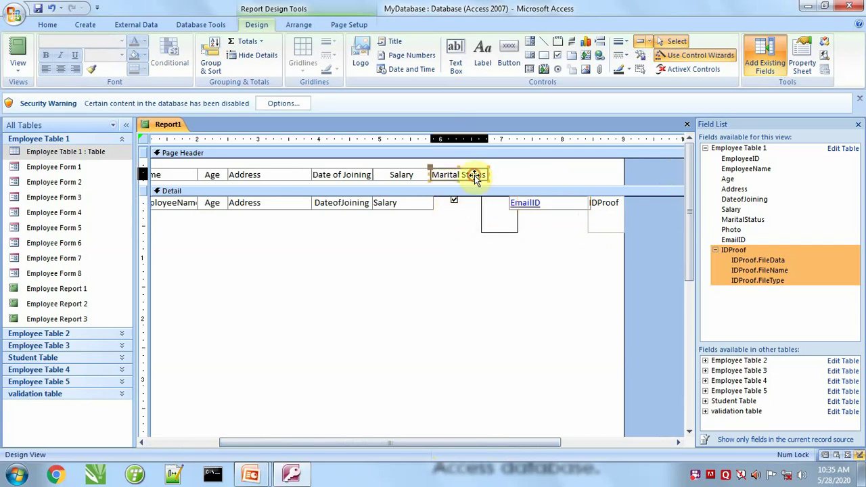
click(18, 51)
click(19, 73)
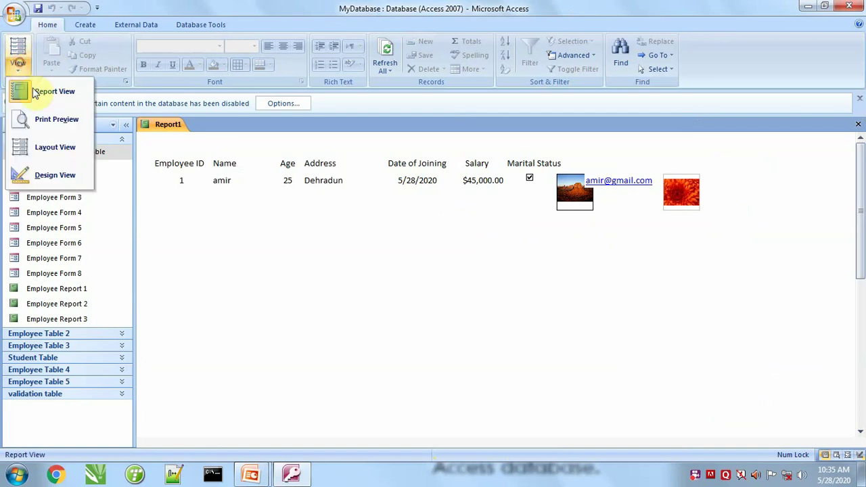
click(42, 175)
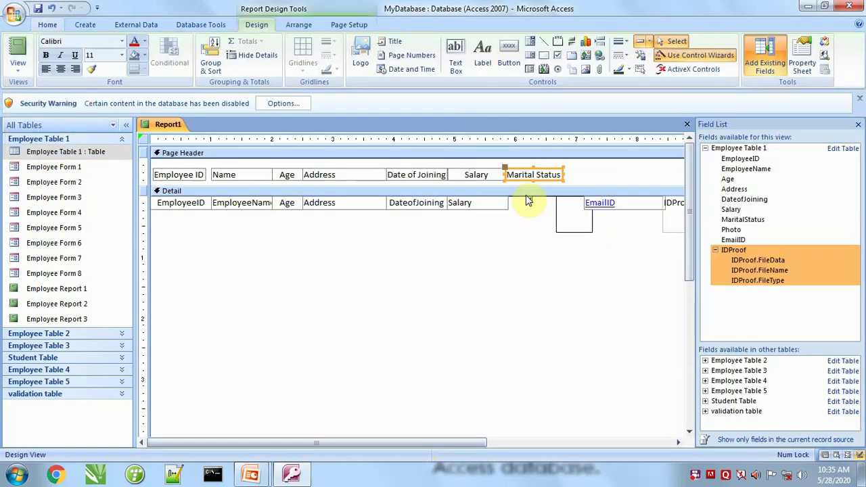
Add a "Photo" label in the Page Header, beyond the Marital Status label
click(595, 171)
click(483, 54)
click(593, 176)
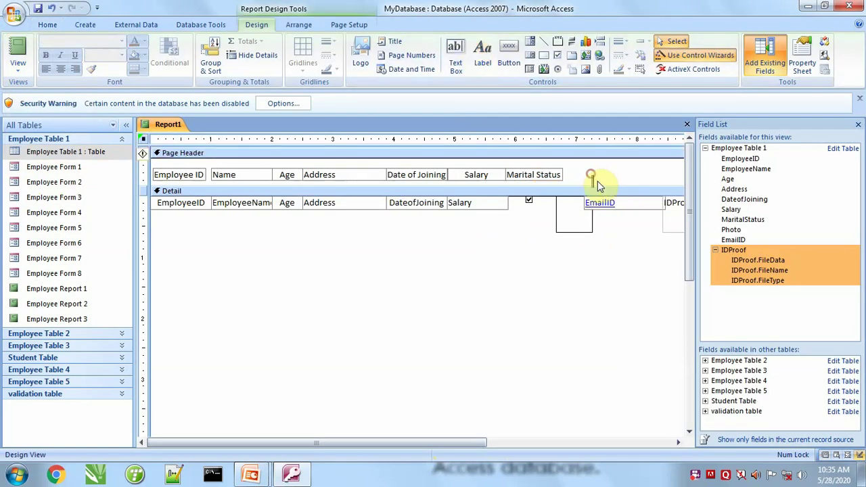
text(Photo)
click(632, 219)
click(614, 180)
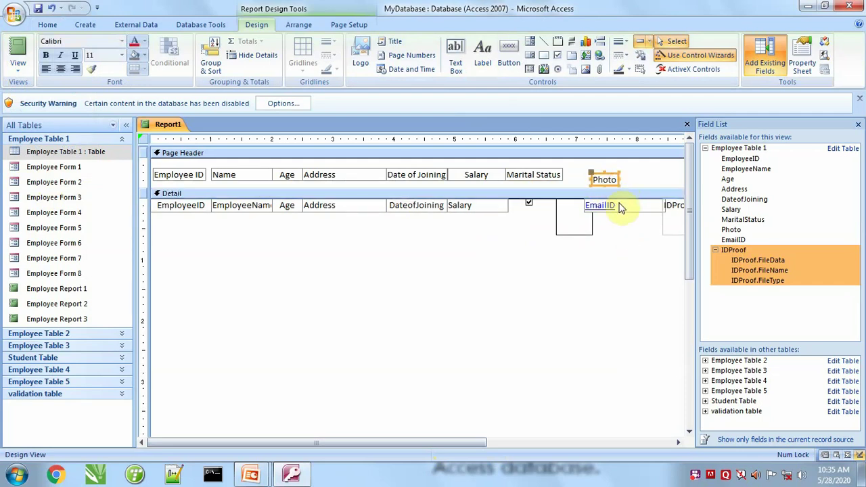
Line up the Photo label with the header row, directly against the Marital Status label
key(Left)
key(Left)
key(Left)
key(Left)
key(Left)
key(Left)
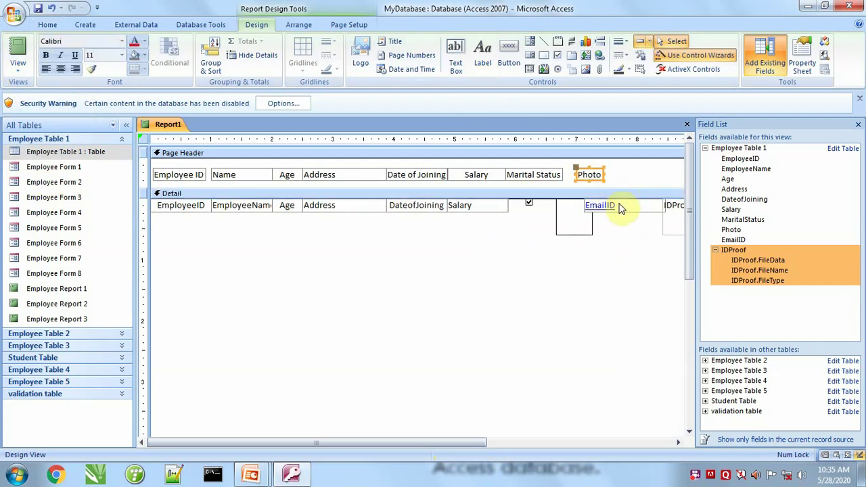
key(Left)
key(Left)
key(Left)
click(624, 237)
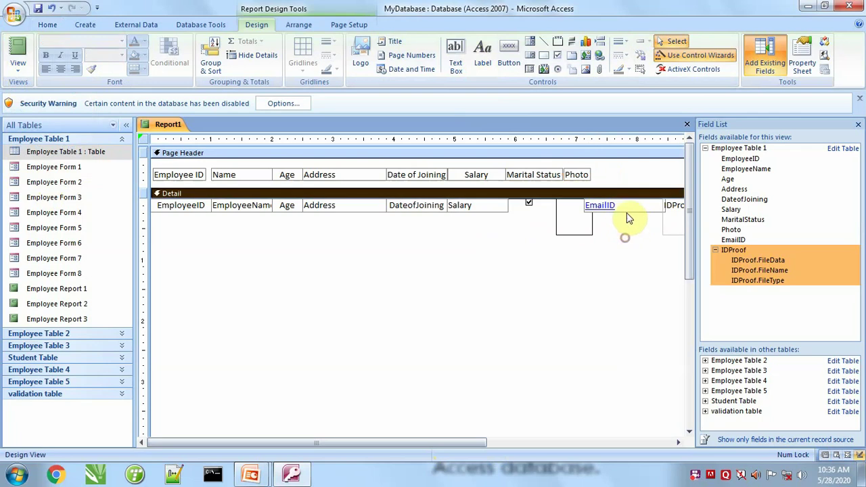
Move the EmailID box about 0.8 inch and the photo box about 0.1 inch farther along the Detail row, and check the result in Report View
drag(620, 207, 671, 214)
mouse_move(586, 223)
mouse_down()
mouse_move(601, 225)
mouse_move(594, 223)
mouse_up()
click(19, 47)
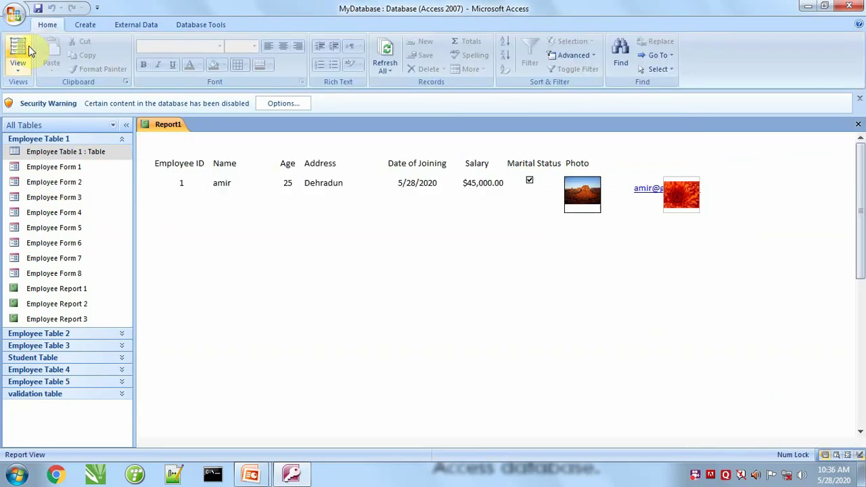
click(18, 68)
click(58, 177)
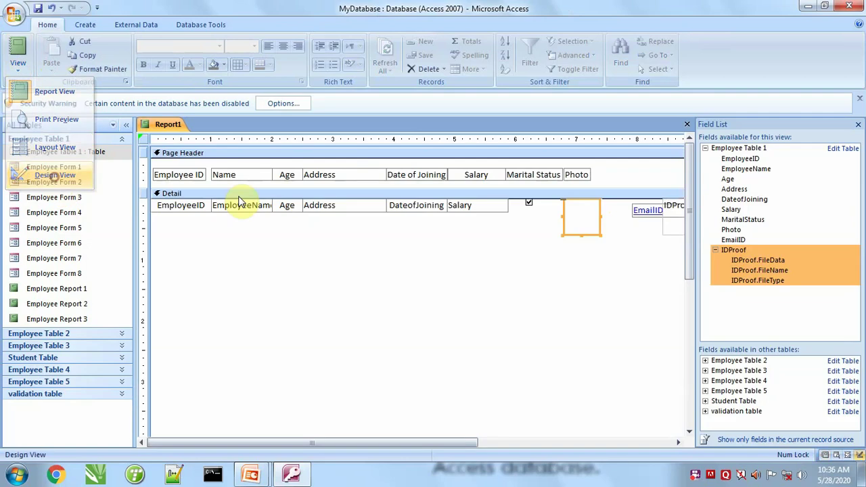
Add an "Email ID" label in the Page Header, in line with the header row beyond the Photo label
click(482, 54)
click(623, 171)
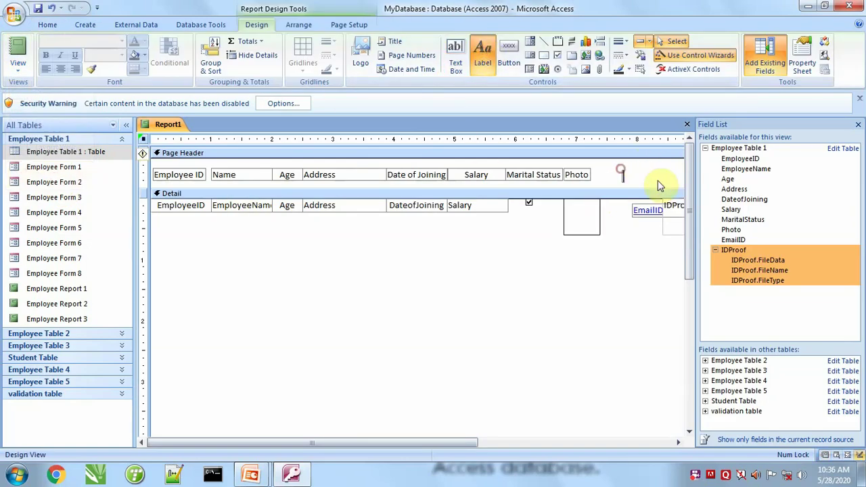
text(Eam)
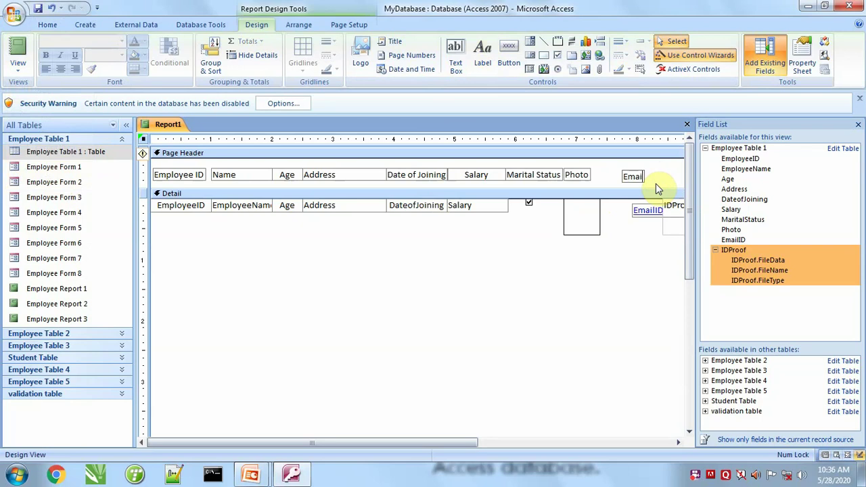
text( ID)
key(Return)
click(641, 179)
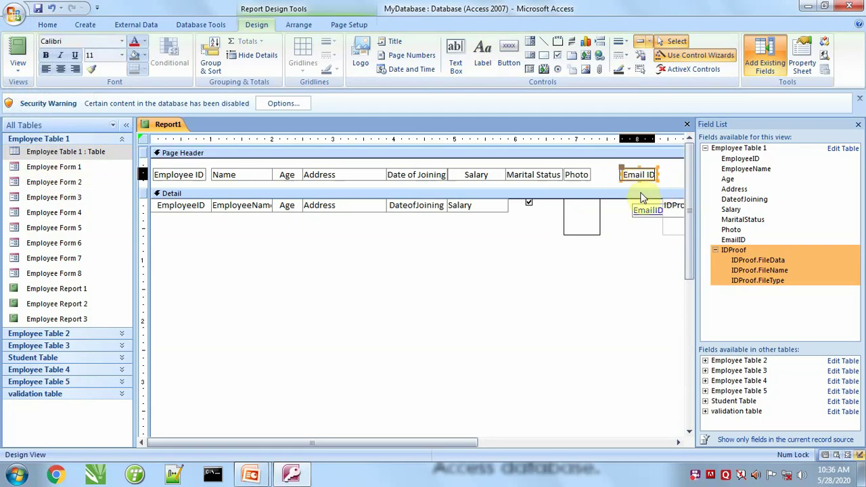
Widen the Photo label to match the photo box and place the Email ID label, widened to about 0.8 inch, directly against it
key(Left)
key(Left)
key(Left)
key(Left)
key(Left)
click(585, 173)
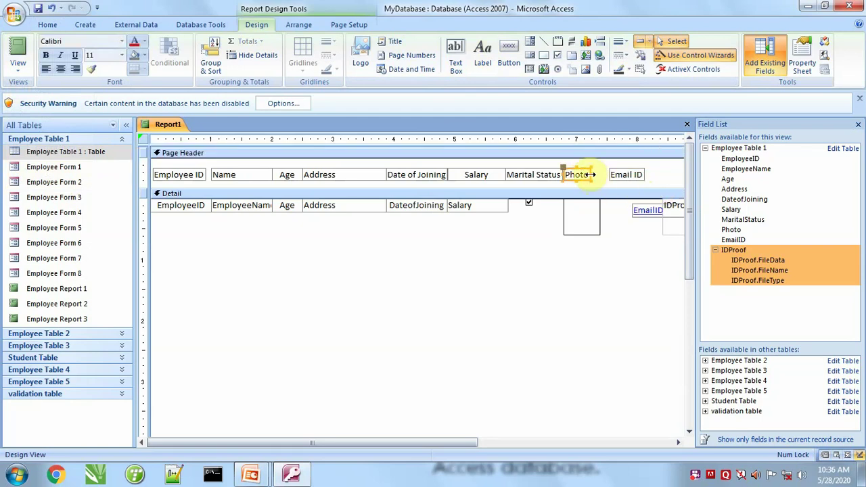
drag(591, 174, 600, 175)
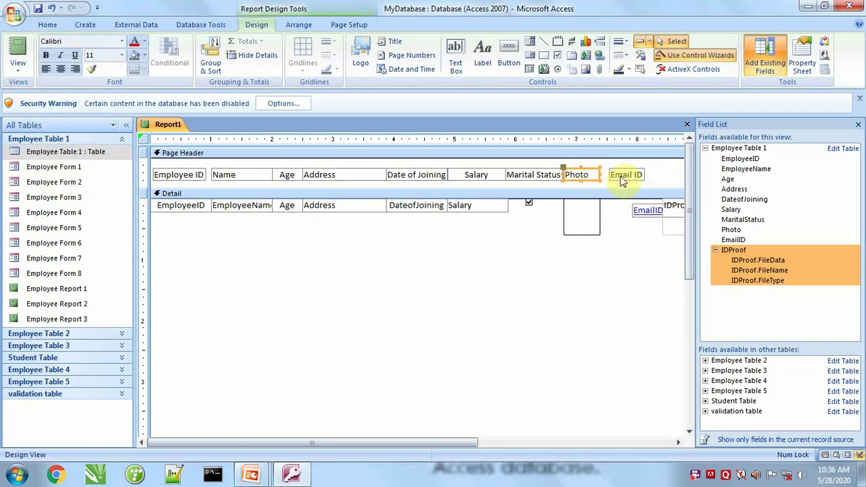
key(Left)
key(Left)
key(Left)
key(Left)
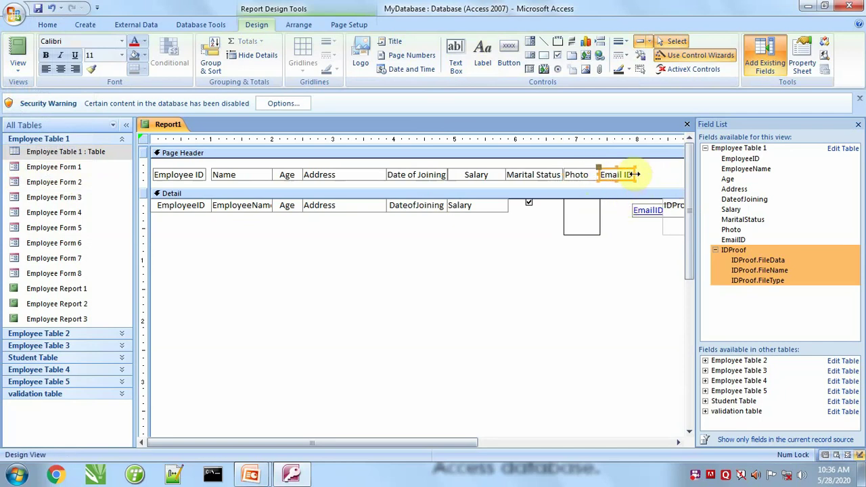
drag(636, 175, 647, 175)
Move the EmailID box up against the photo box, beneath the Email ID label, and check the alignment in Report View
click(648, 209)
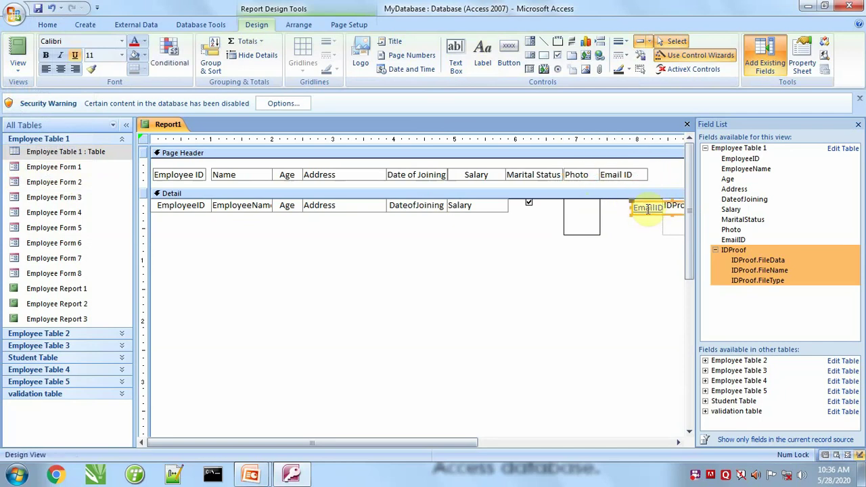
key(Left)
key(Left)
key(Left)
key(Left)
key(Left)
key(Left)
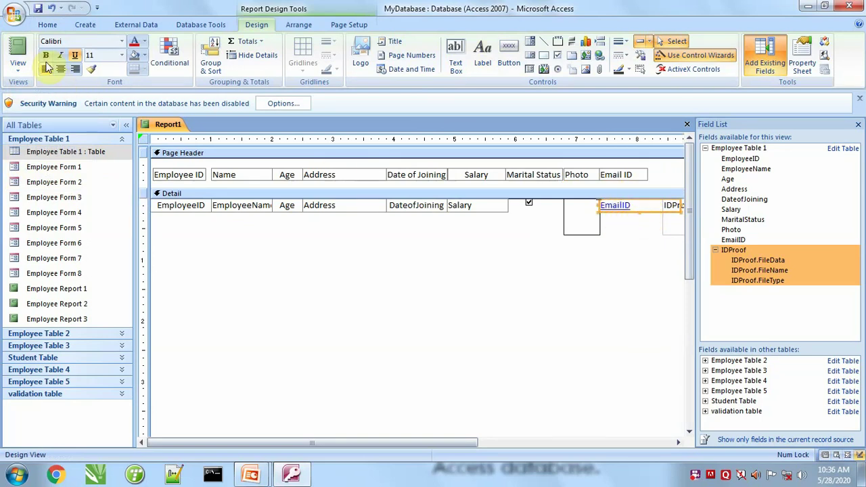
click(18, 47)
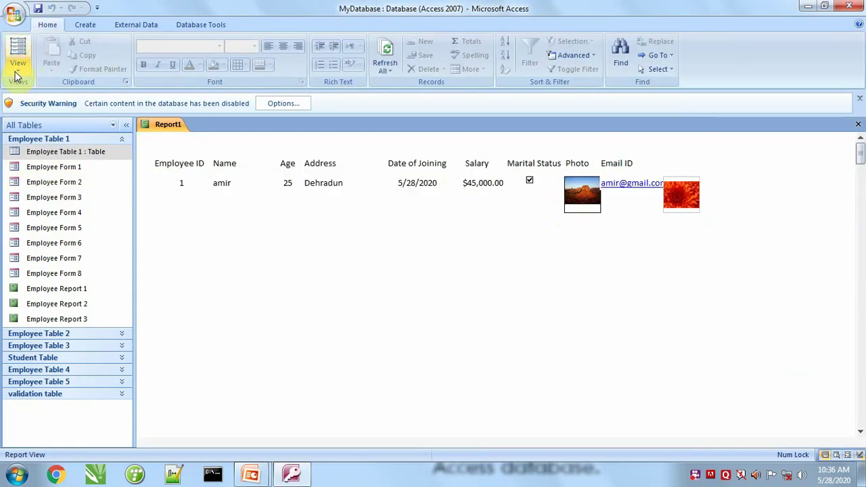
click(17, 67)
click(53, 181)
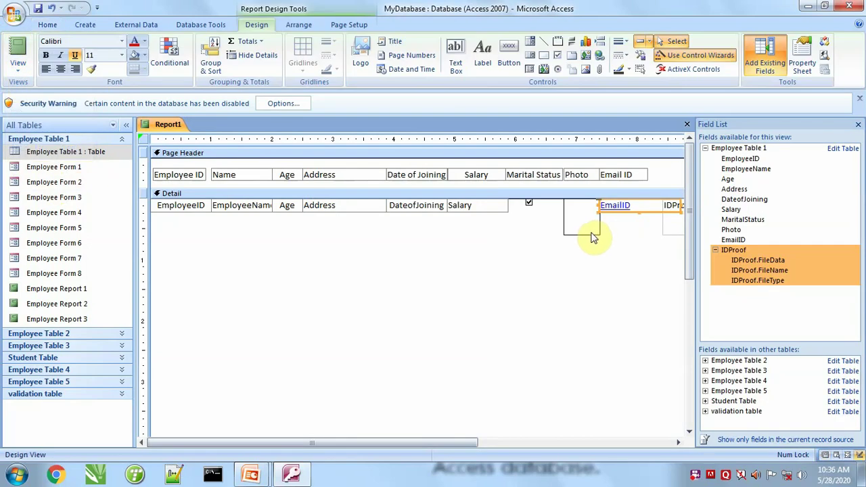
Nudge the EmailID box and the Email ID label slightly away from the Photo column, checking both in Report View
key(Right)
click(19, 47)
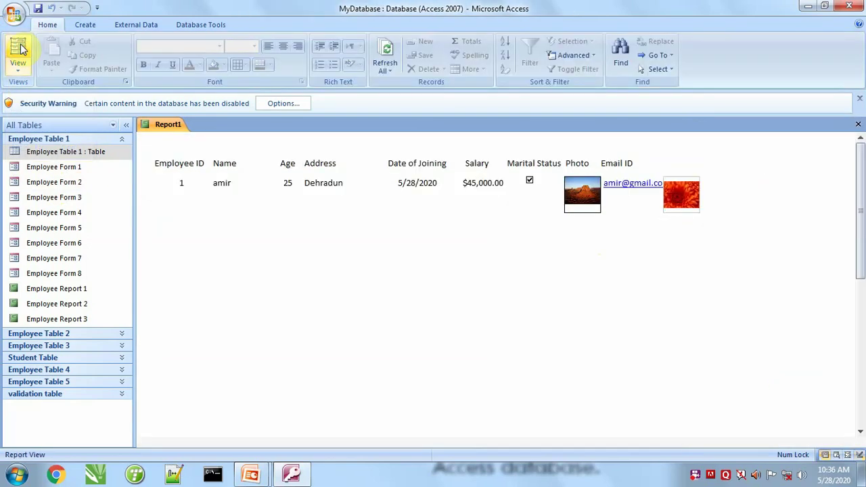
click(18, 65)
click(42, 175)
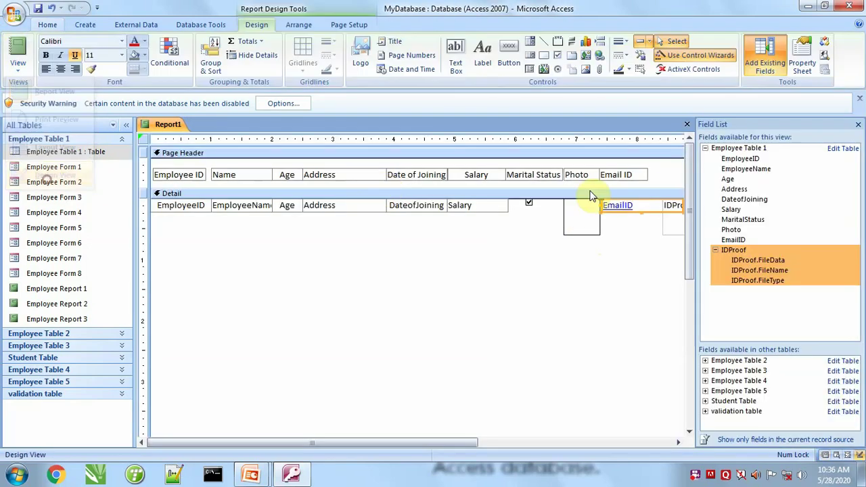
click(630, 175)
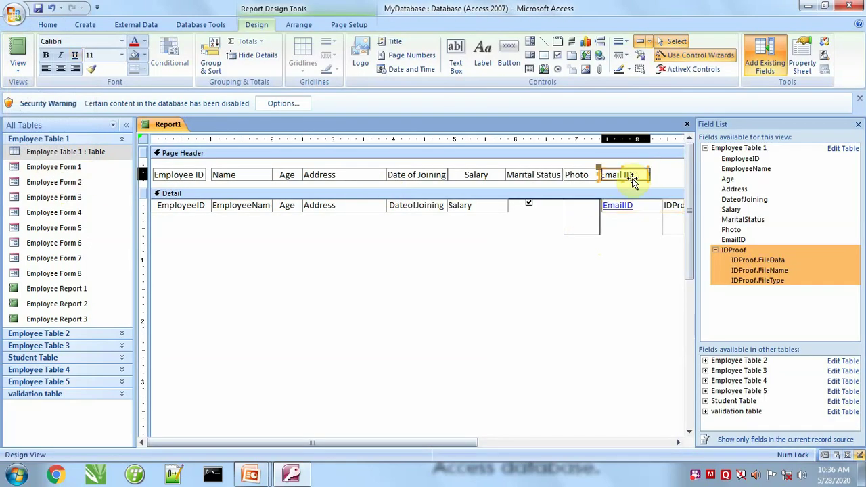
click(19, 48)
click(18, 64)
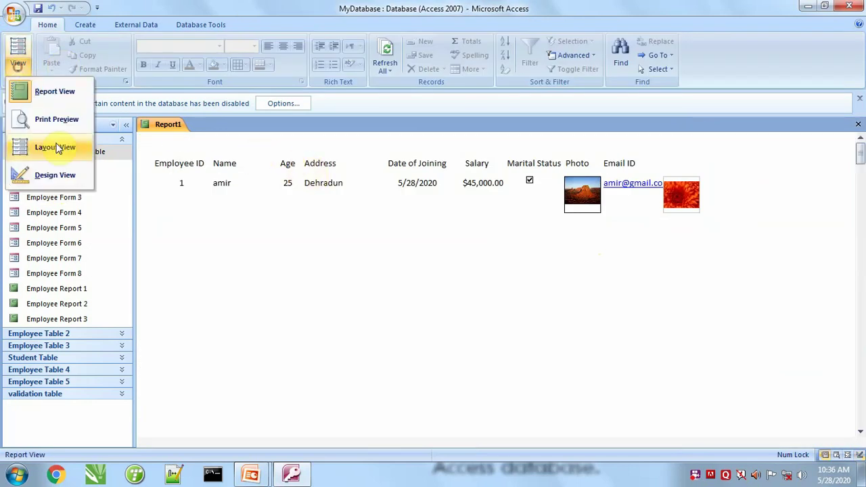
click(55, 175)
Move the IDProof box about 0.4 inch farther along the Detail row, just clear of the EmailID box
drag(437, 441, 566, 379)
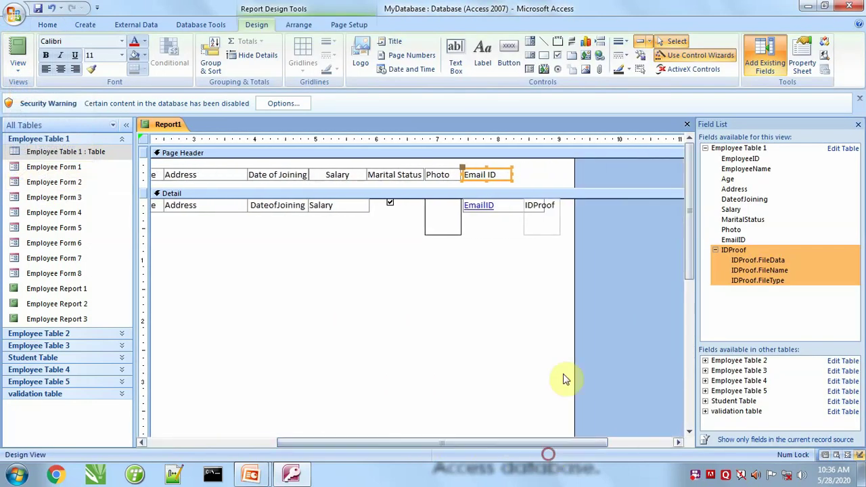
click(547, 241)
click(554, 223)
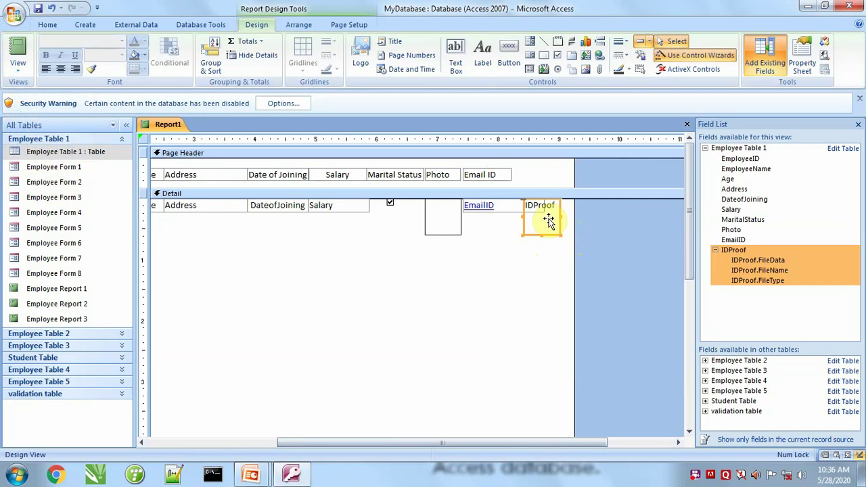
key(Right)
key(Right)
key(Right)
key(Right)
key(Right)
key(Right)
key(Right)
key(Right)
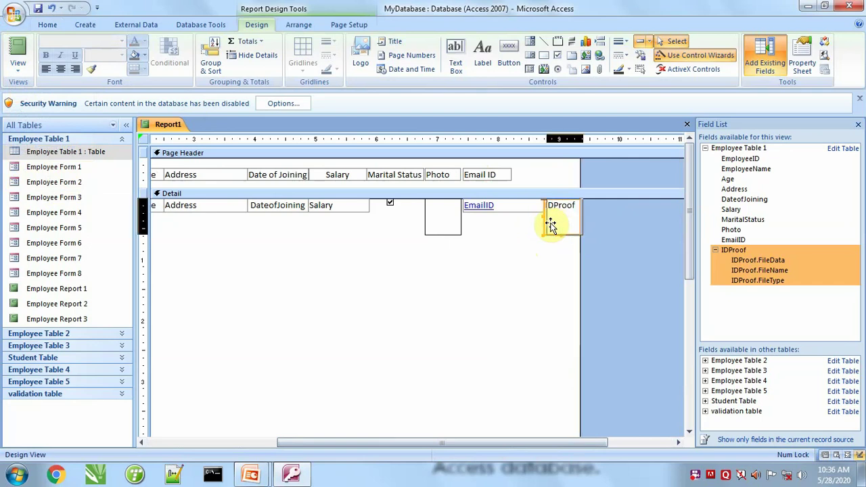
key(Left)
key(Left)
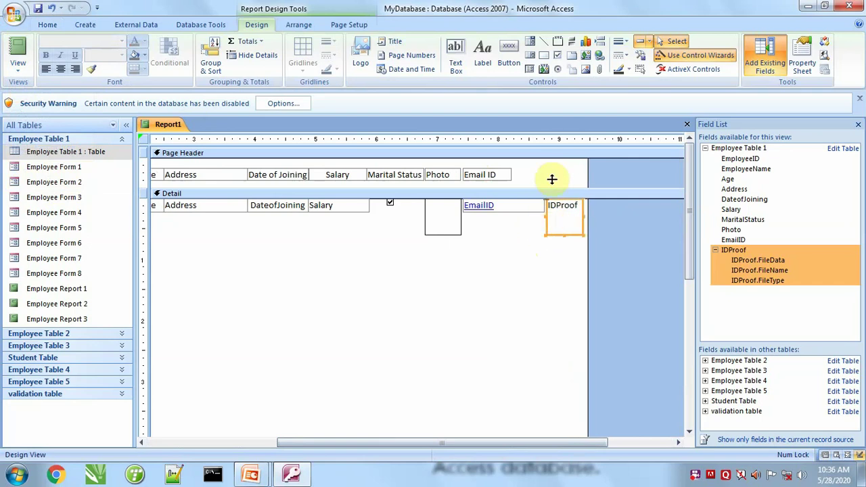
Add an "ID Proof" label in the Page Header, beyond the Email ID label
click(489, 59)
click(530, 175)
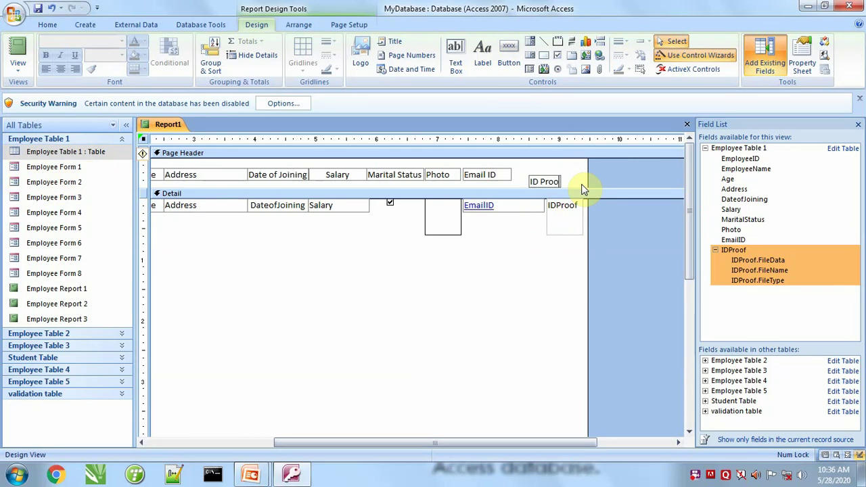
click(541, 281)
click(547, 181)
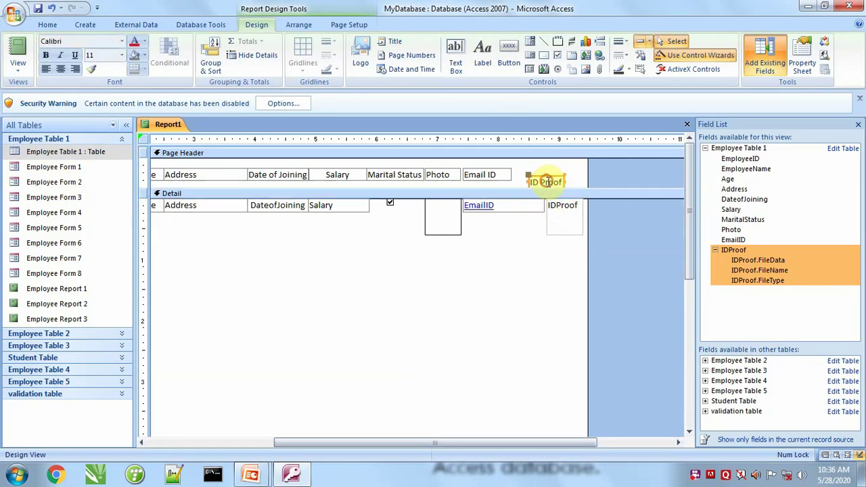
Line up the ID Proof label with the header row, directly above the IDProof box, and check it in Report View
key(Up)
key(Up)
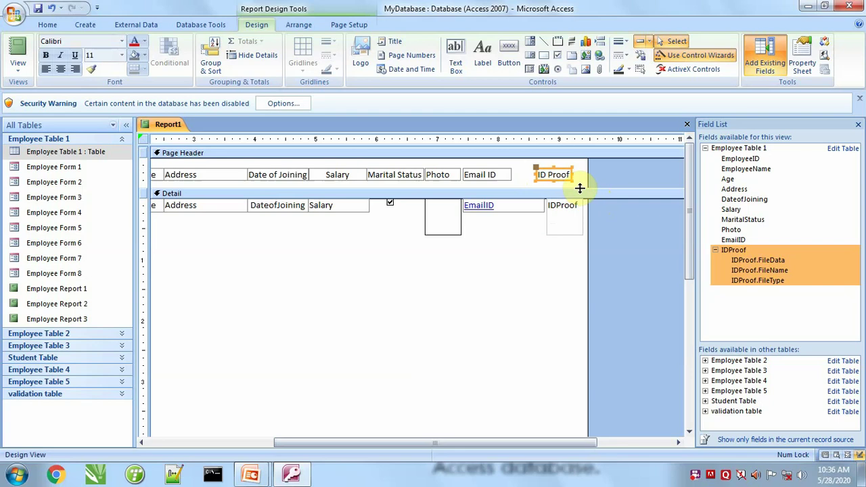
key(Right)
key(Right)
key(Right)
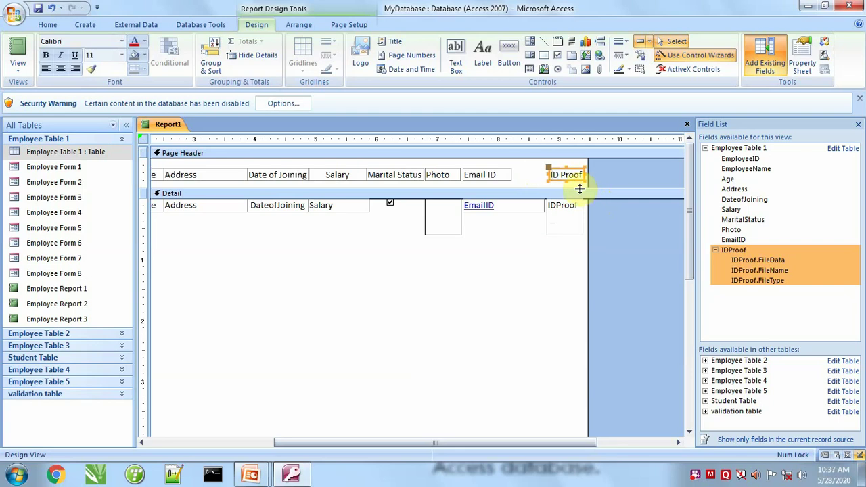
key(Left)
click(19, 48)
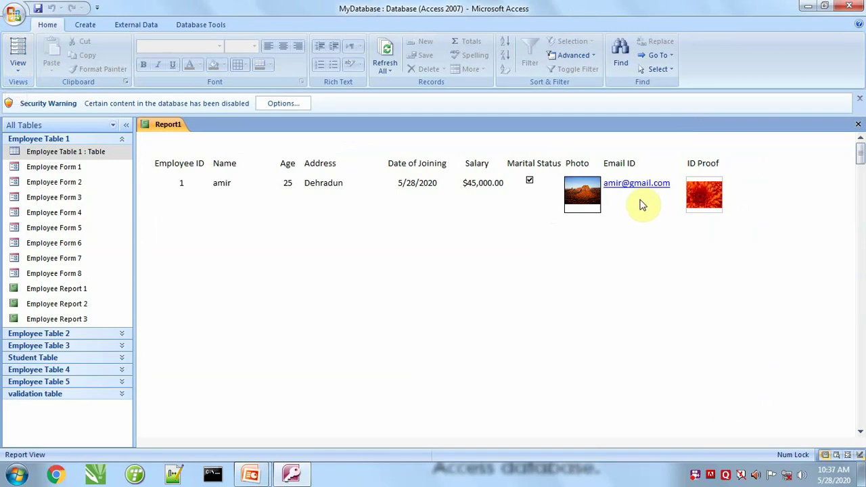
click(27, 71)
click(49, 174)
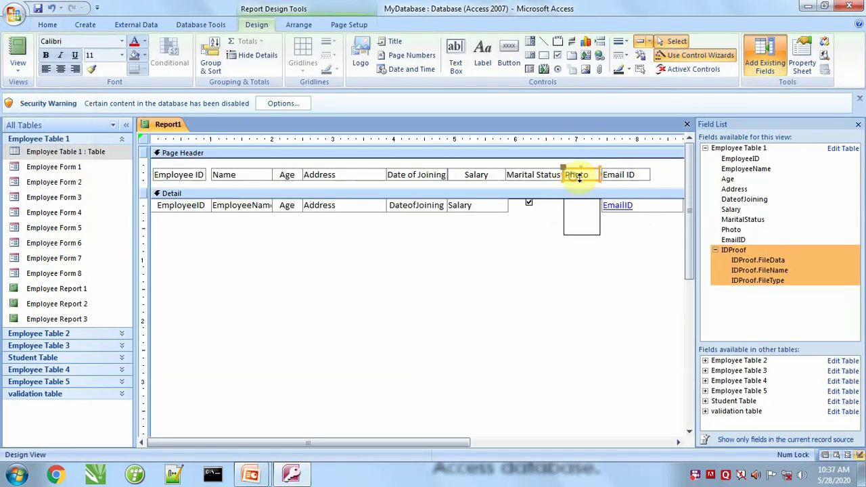
Center the Email ID label's text, widen the label to match the EmailID box, and check it in Report View
click(617, 177)
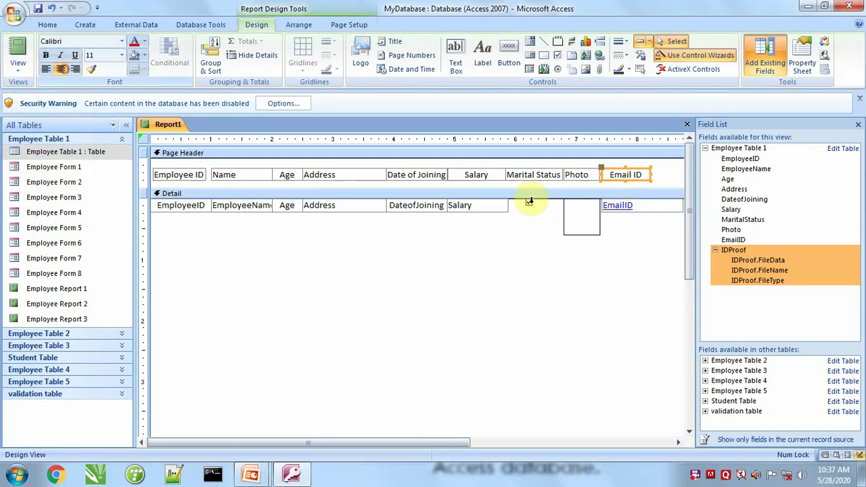
drag(399, 442, 500, 447)
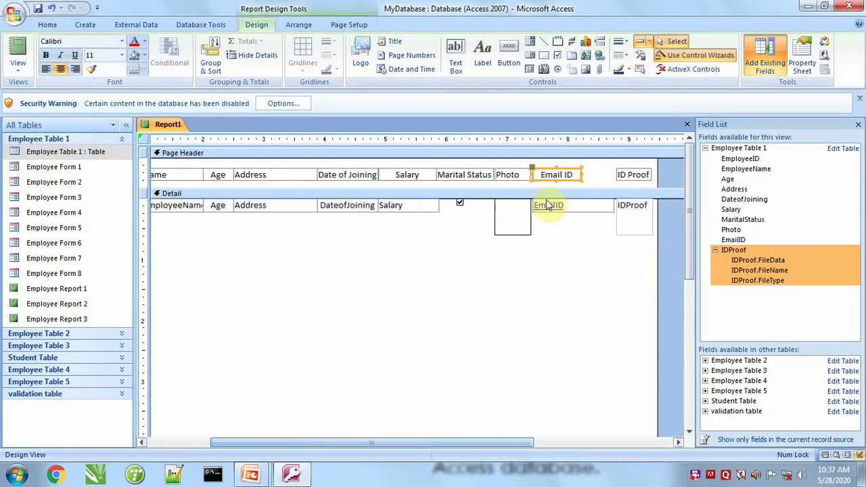
drag(584, 174, 612, 175)
click(30, 53)
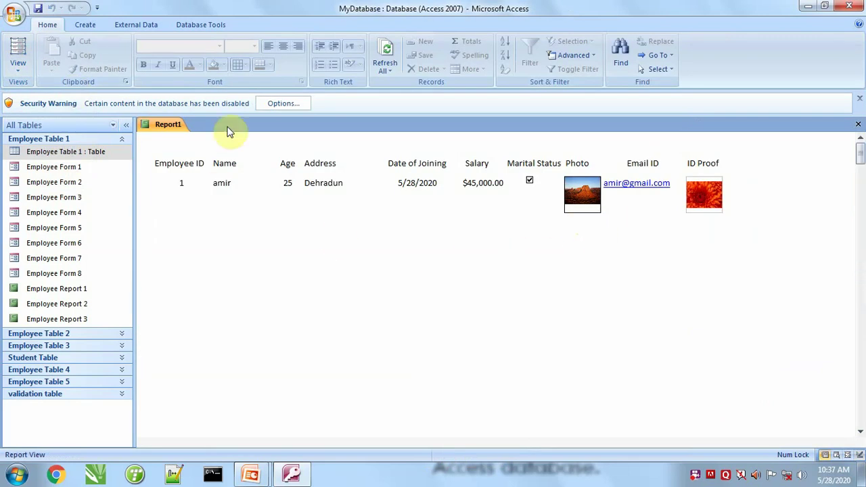
click(17, 65)
click(37, 175)
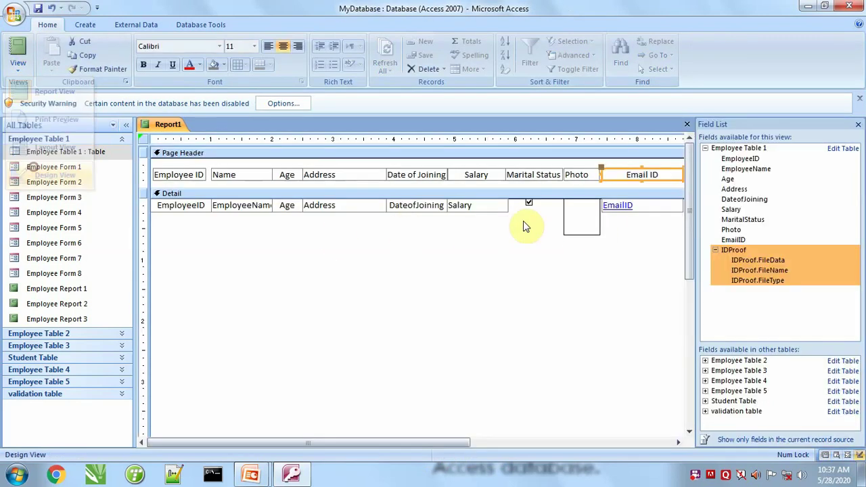
Nudge the EmailID box slightly away from the photo box and check its alignment under the heading in Report View
click(639, 209)
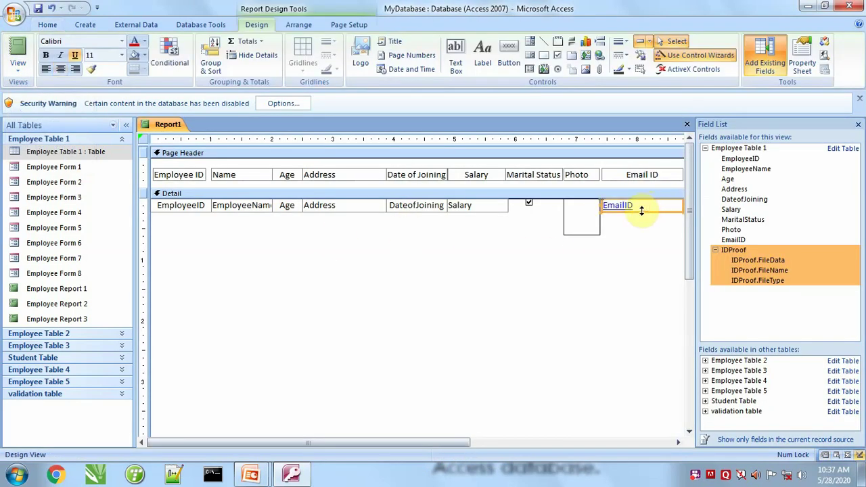
click(18, 49)
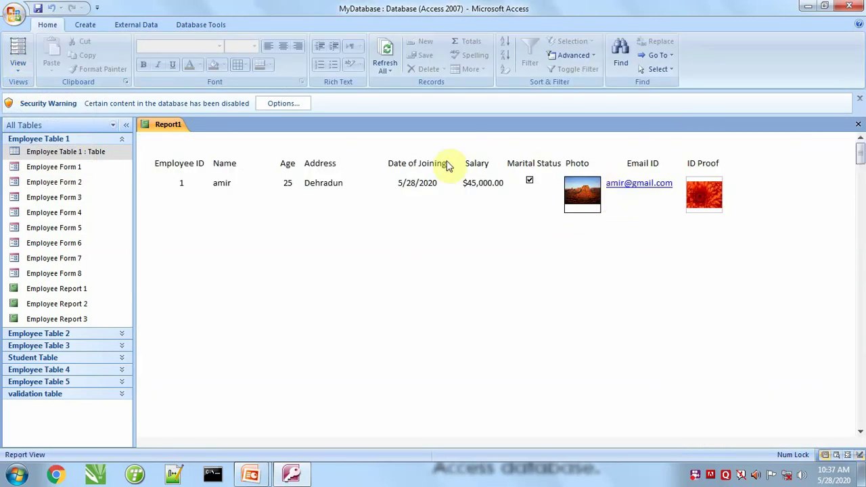
click(15, 67)
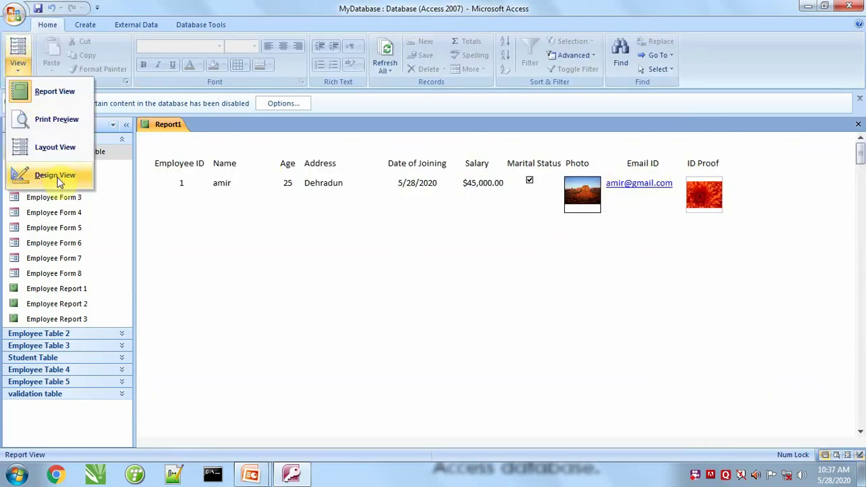
Format all Page Header labels as bold, size 12 and red, and check them in Report View
click(55, 175)
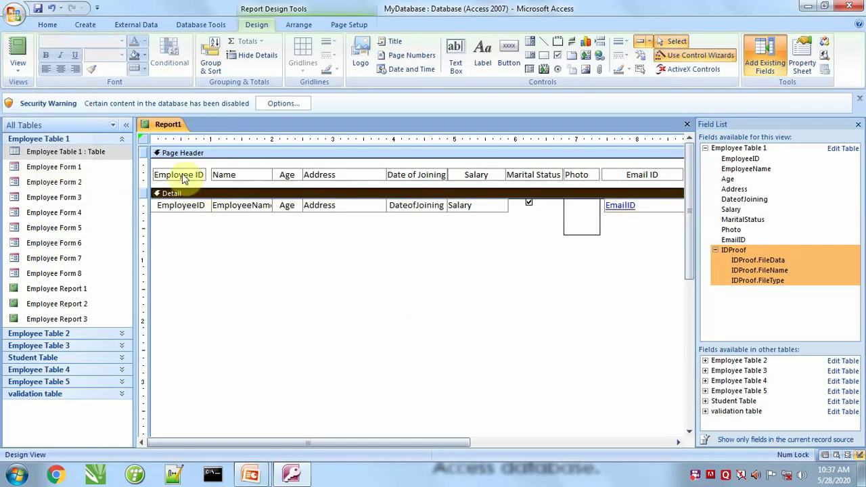
click(143, 175)
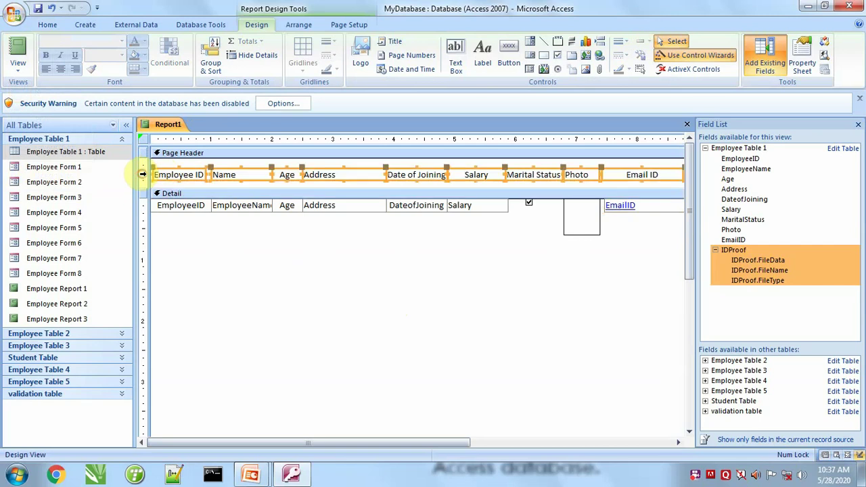
click(46, 56)
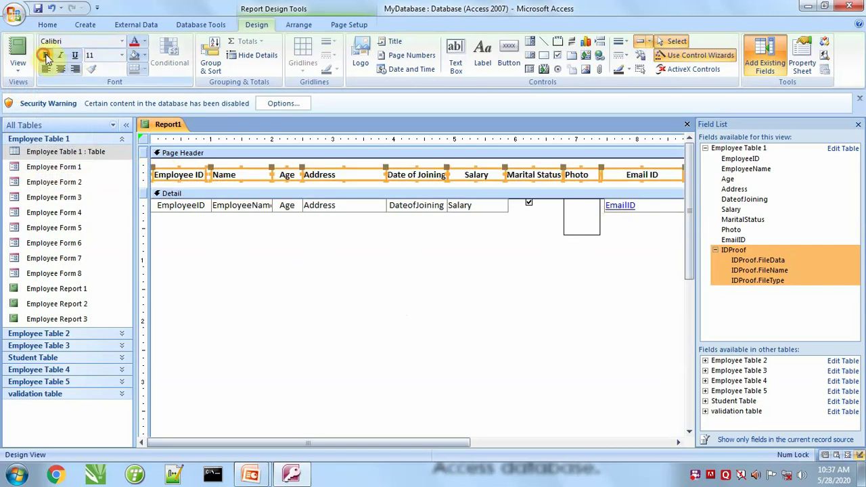
click(123, 58)
click(102, 111)
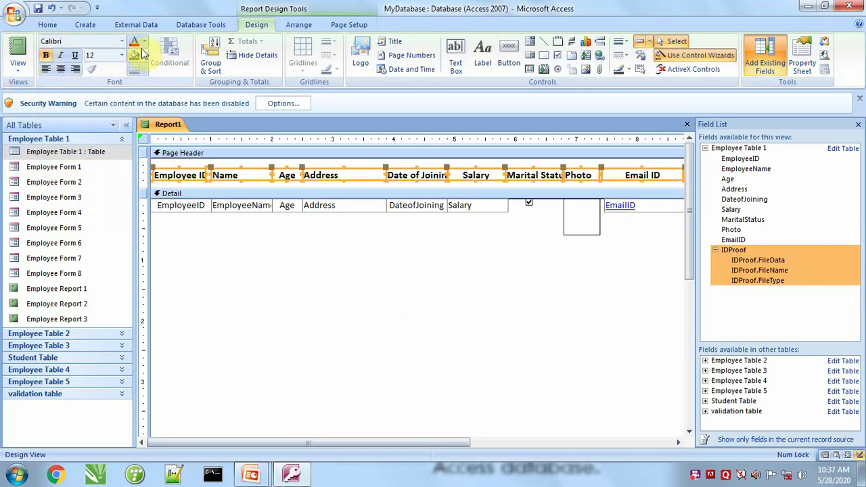
click(144, 42)
click(143, 181)
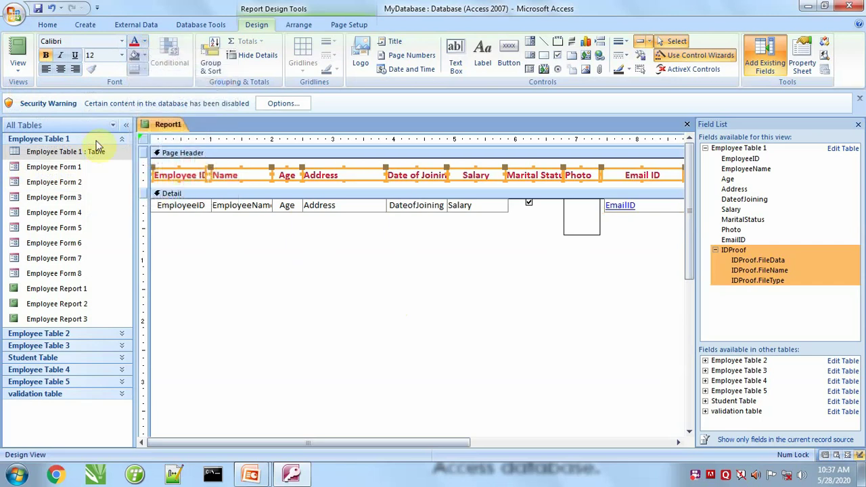
click(24, 45)
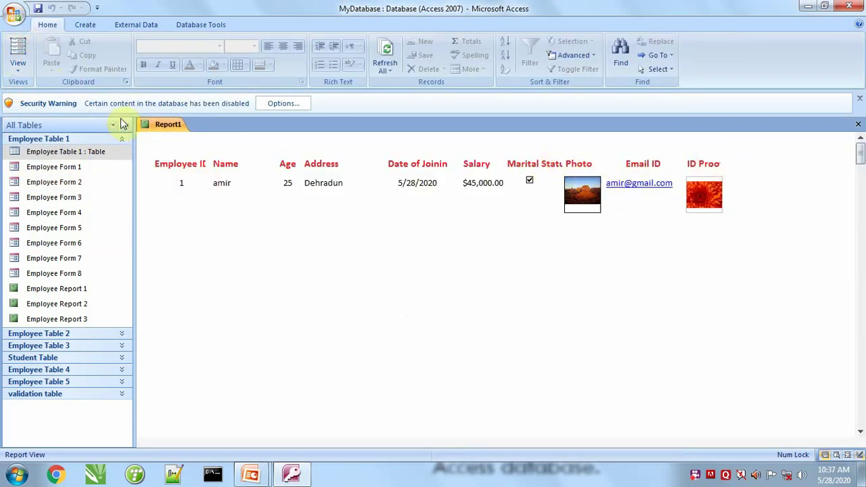
Widen the Employee ID header label so its full text fits, and check it in Report View
click(21, 65)
click(46, 177)
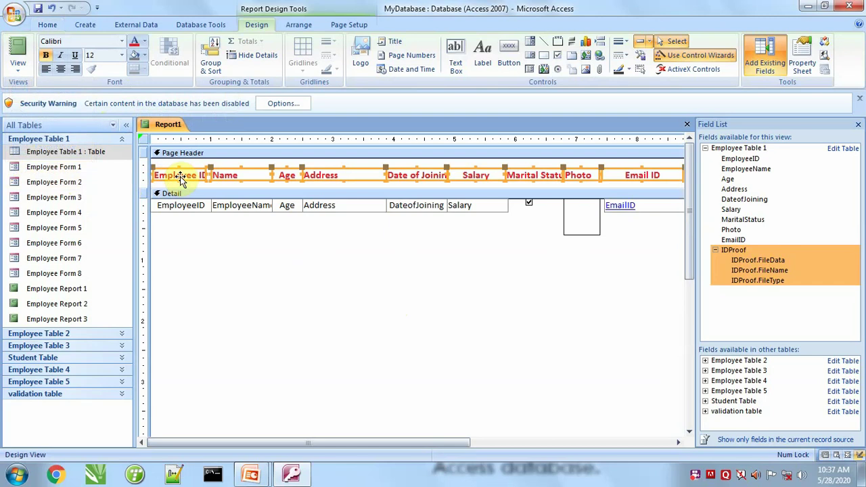
click(222, 237)
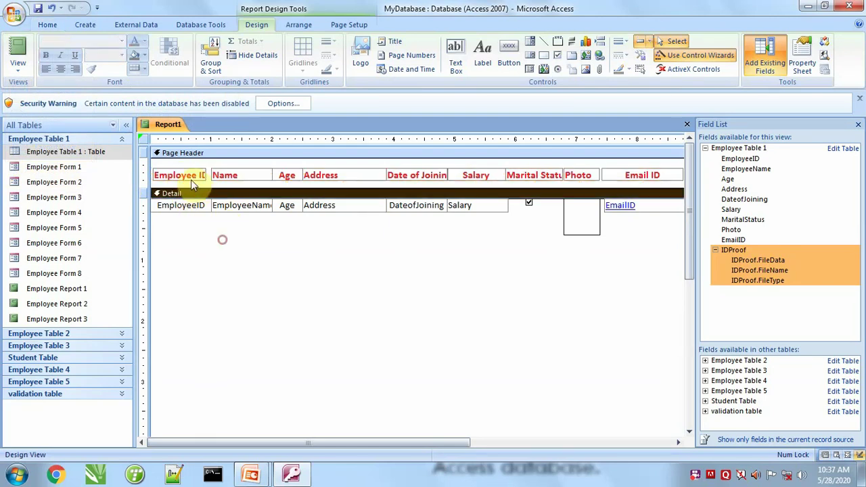
click(191, 177)
drag(191, 179, 209, 174)
click(18, 53)
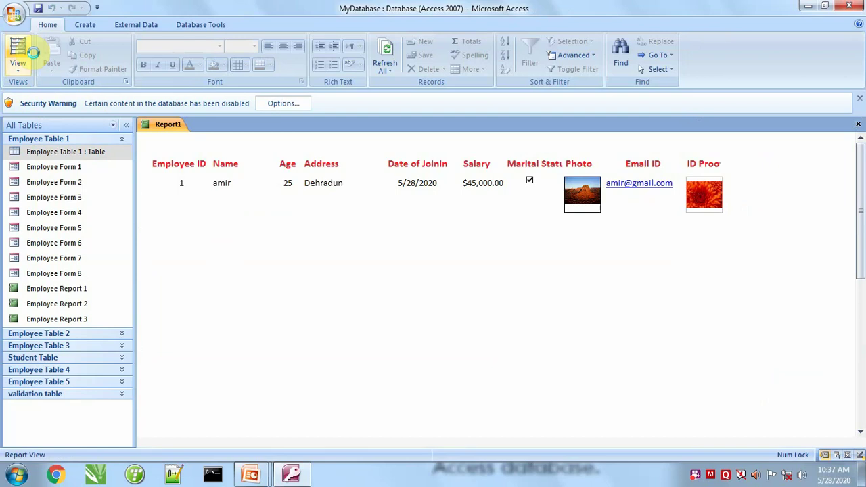
Shift the Photo label and the photo box slightly away from the Marital Status column
click(18, 64)
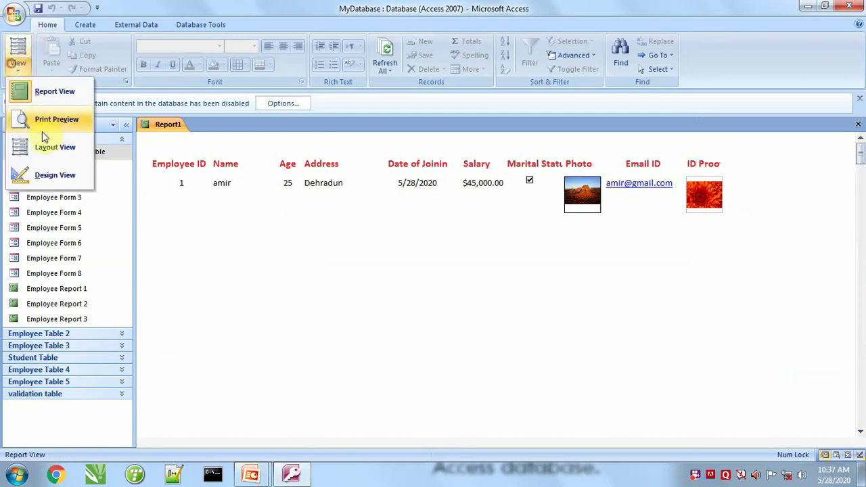
click(58, 177)
click(525, 177)
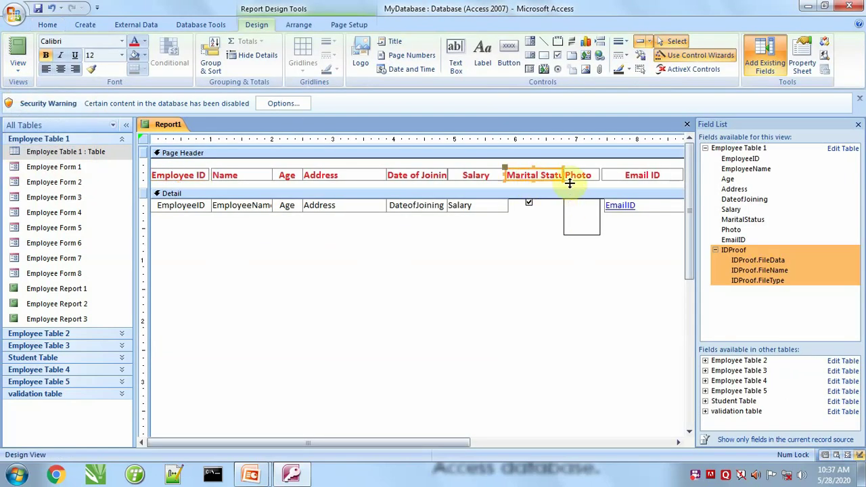
click(593, 177)
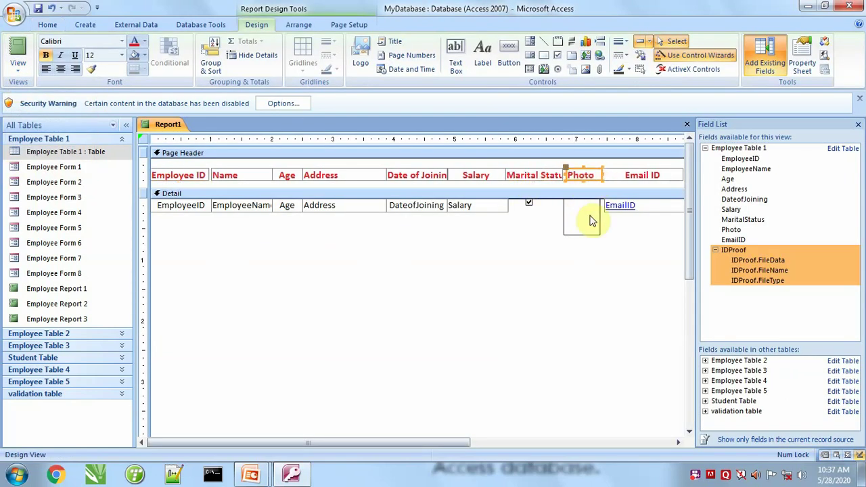
click(590, 218)
key(Right)
Widen the Marital Status label to fit its full text, shift the Email ID label slightly, and check both in Report View
click(559, 177)
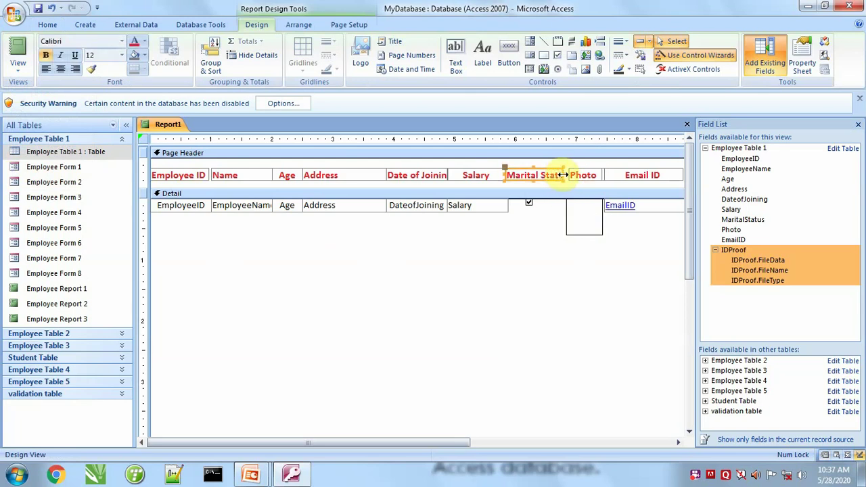
drag(563, 175, 568, 175)
drag(622, 182, 624, 182)
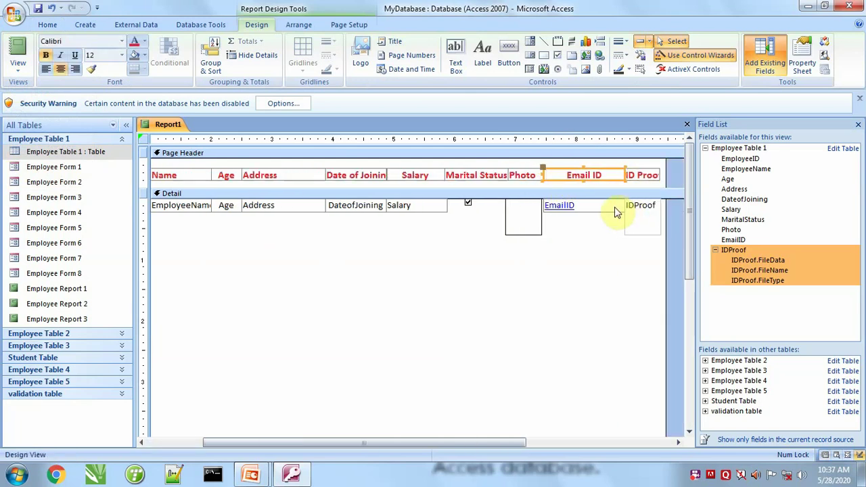
click(596, 245)
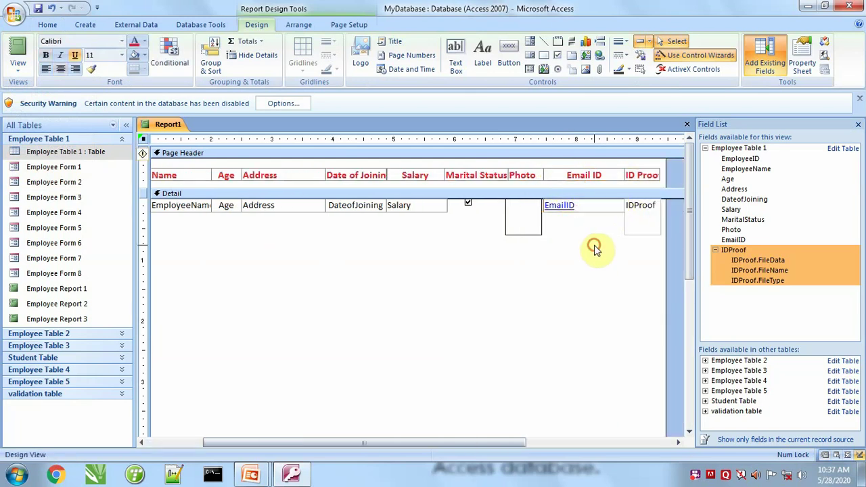
click(14, 44)
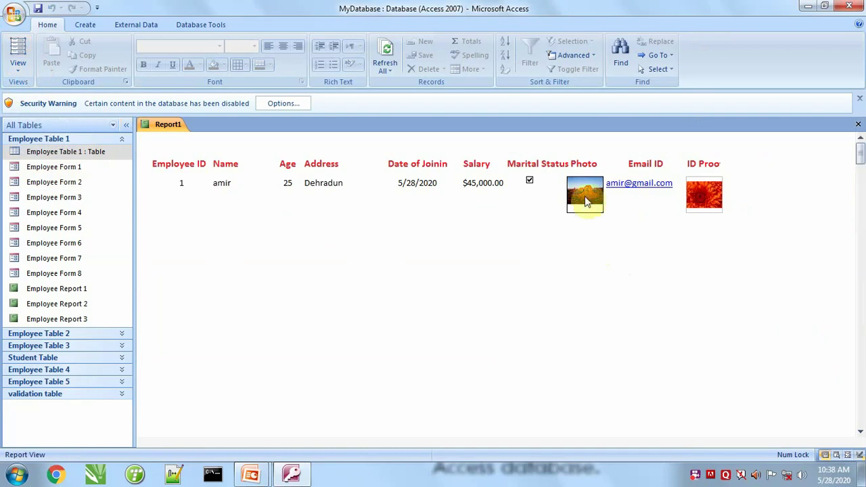
Move the Photo label and photo box further from the Marital Status heading to leave a clear gap
click(16, 69)
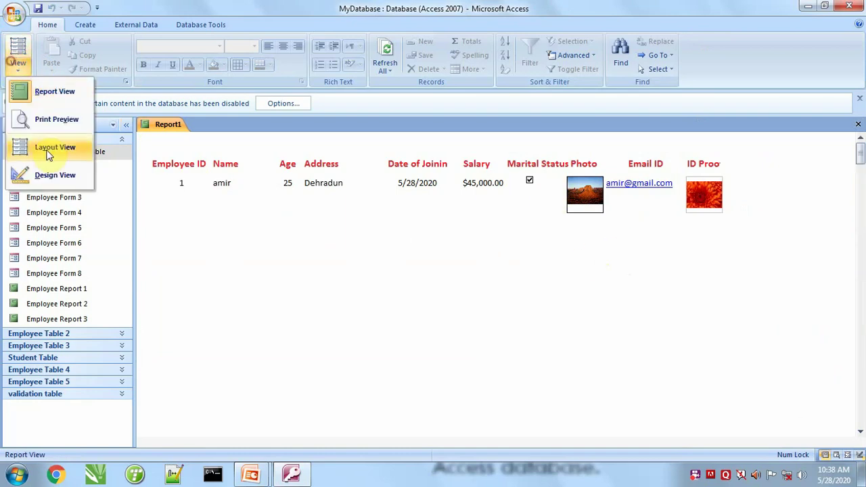
click(33, 174)
click(536, 174)
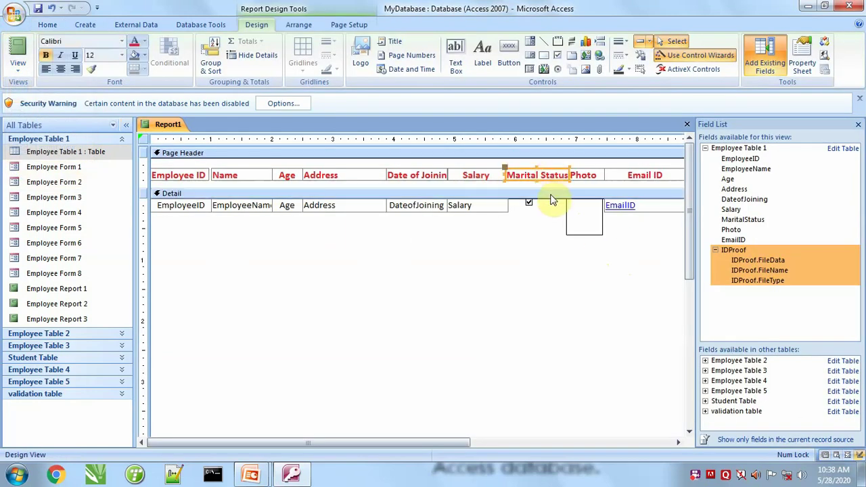
click(15, 45)
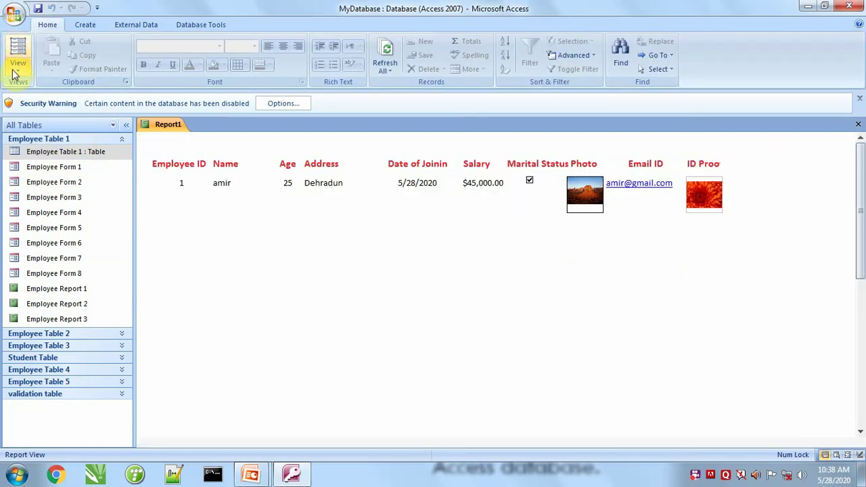
click(10, 72)
click(35, 174)
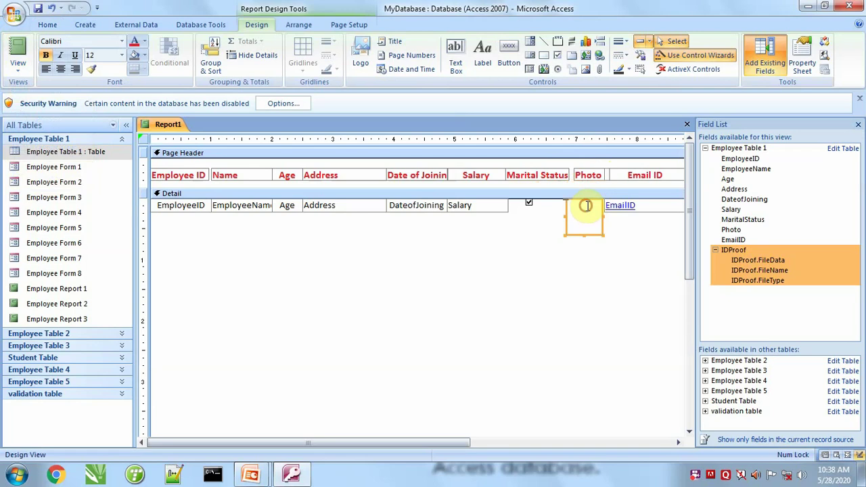
key(Right)
key(Right)
Shift the EmailID box and the Email ID label away from the photo column, keeping them aligned with each other
click(653, 208)
key(Right)
key(Right)
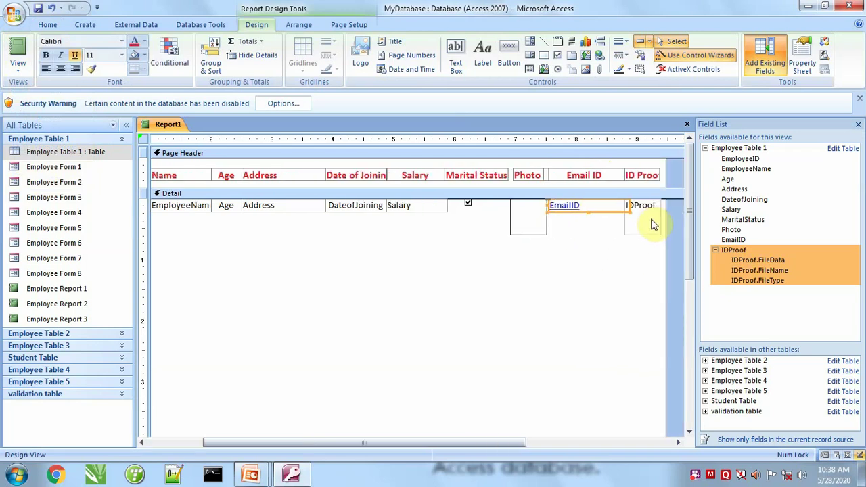
click(583, 175)
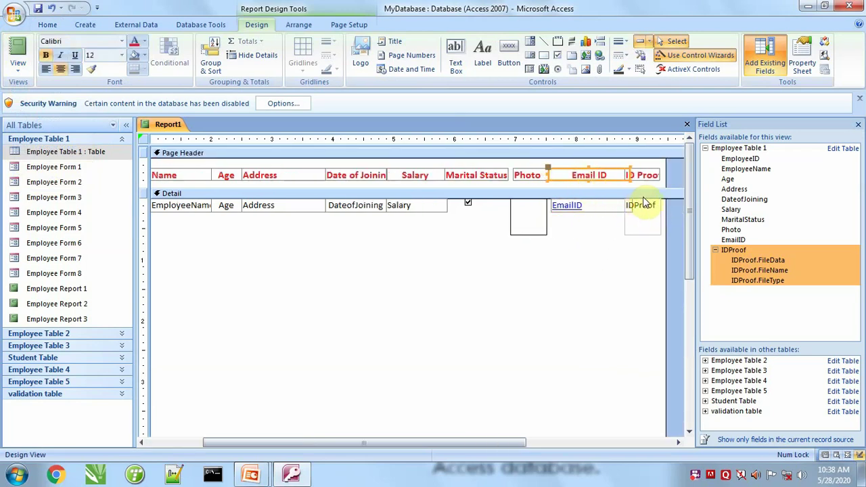
Move the ID Proof label clear of the Email ID label, keeping it level with the header row
click(657, 179)
drag(656, 180, 662, 189)
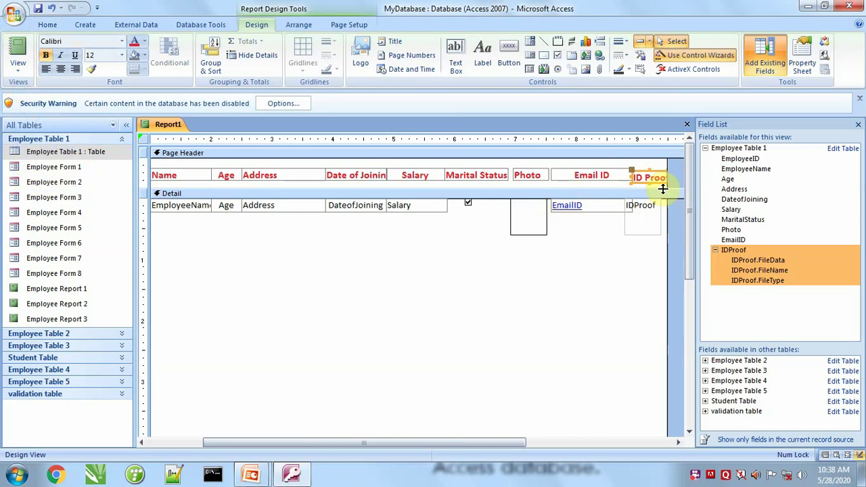
key(Right)
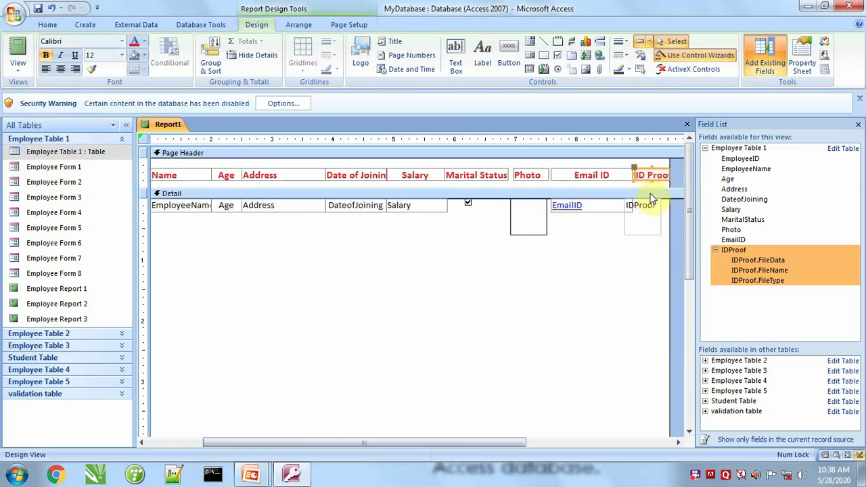
Shift the IDProof box clear of the EmailID box and beneath its heading, and check the layout in Report View
click(655, 209)
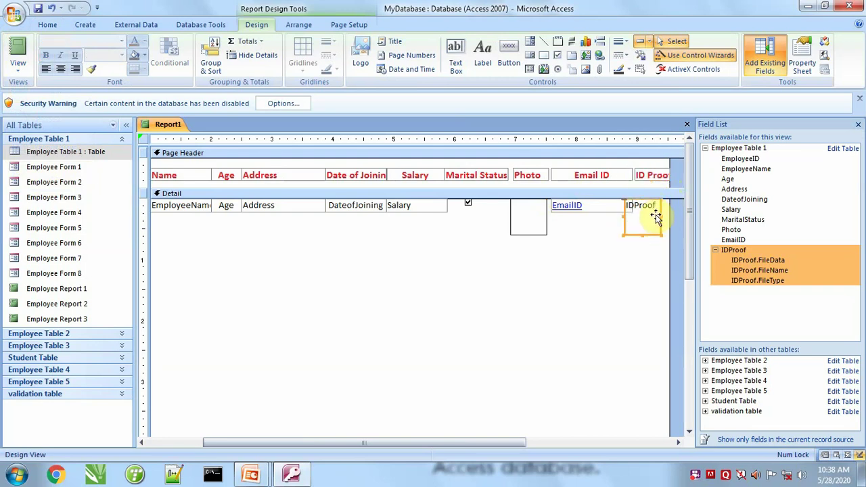
key(Right)
key(Right)
key(Right)
key(Right)
key(Right)
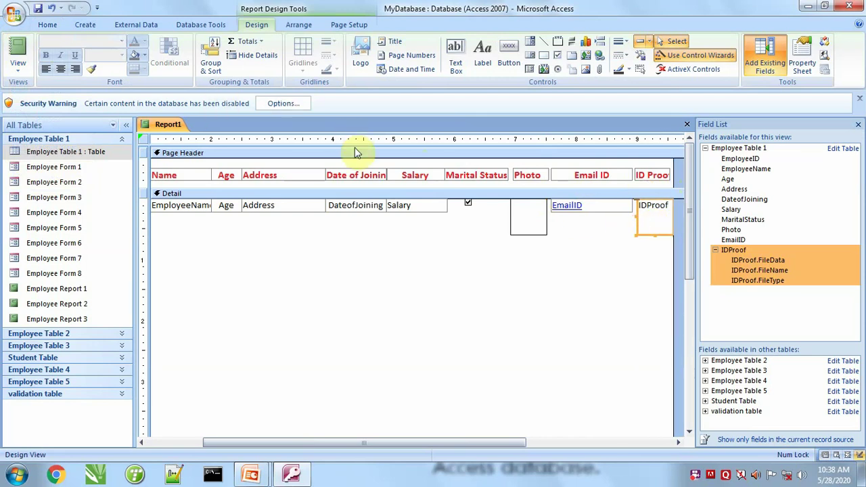
click(18, 53)
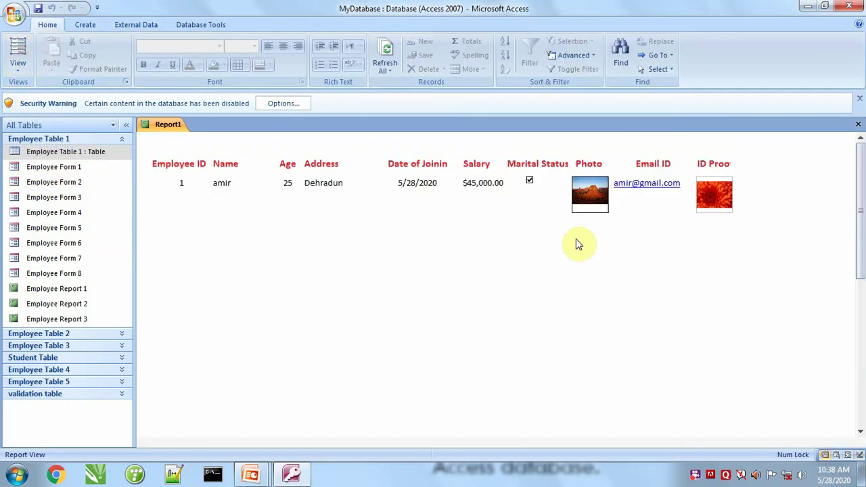
Draw a straight horizontal line about 9.5 inches long beneath all Page Header labels, and check it and the records in Report View
click(16, 66)
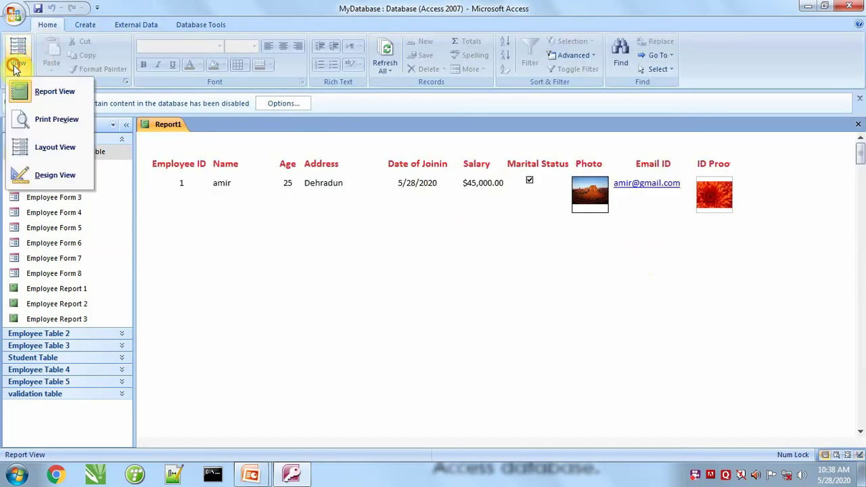
click(43, 175)
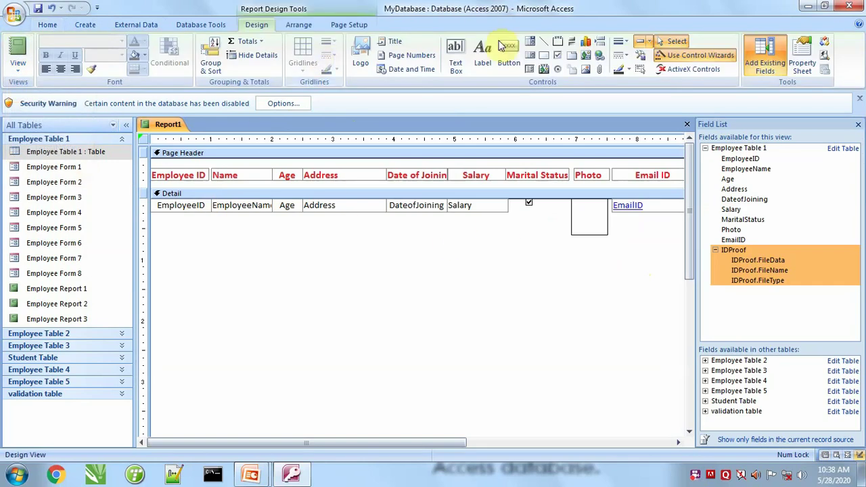
click(544, 42)
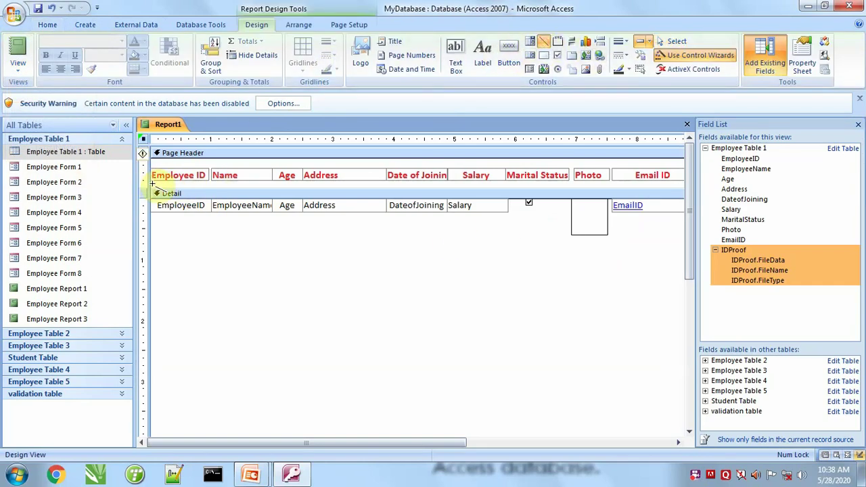
drag(153, 183, 609, 182)
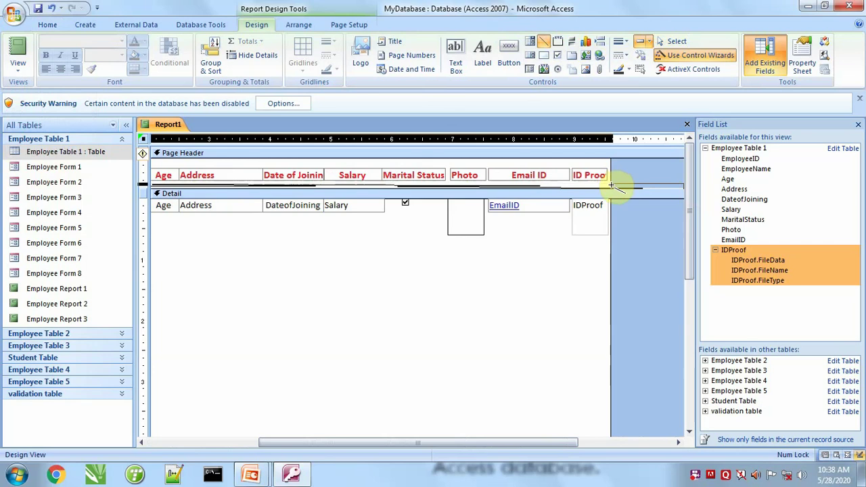
drag(610, 184, 610, 182)
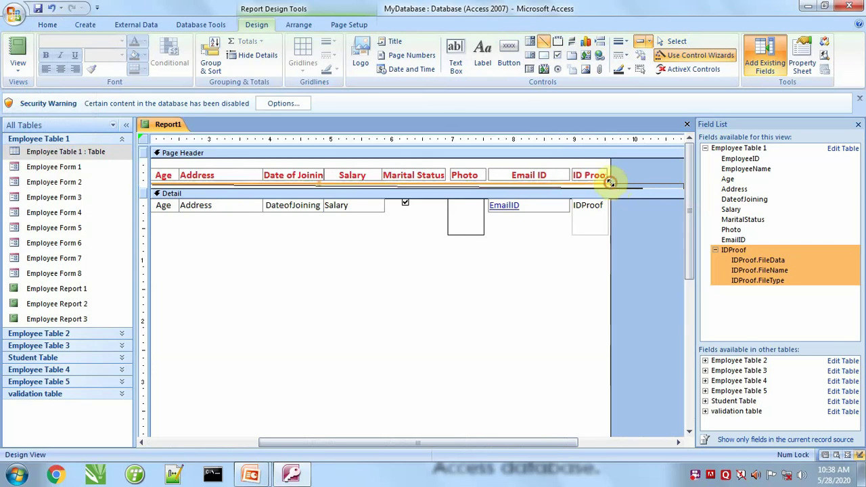
click(18, 55)
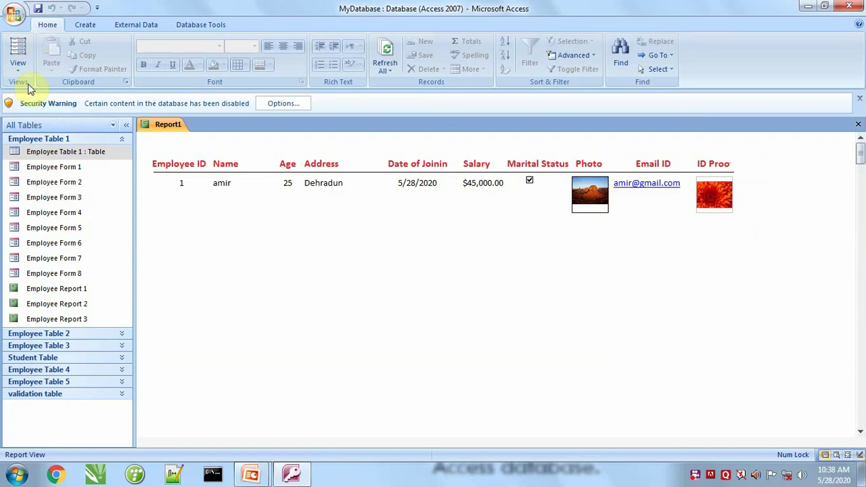
scroll(406, 298, down, 5)
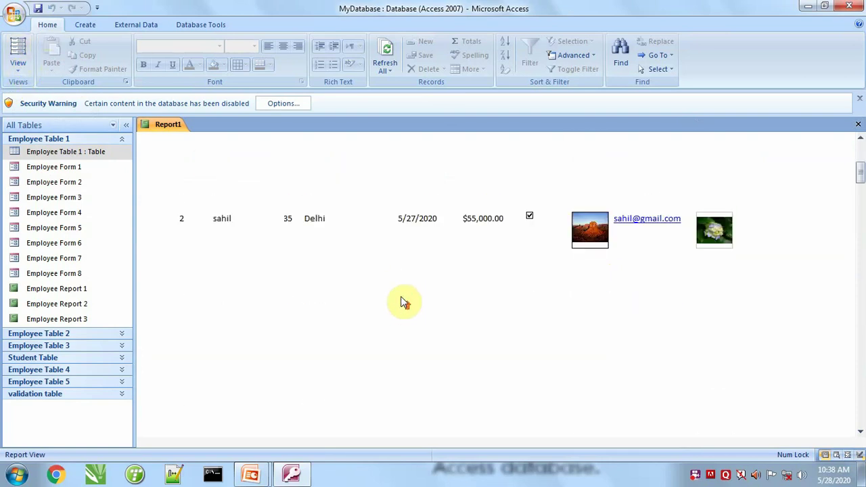
scroll(404, 298, up, 5)
scroll(409, 289, down, 5)
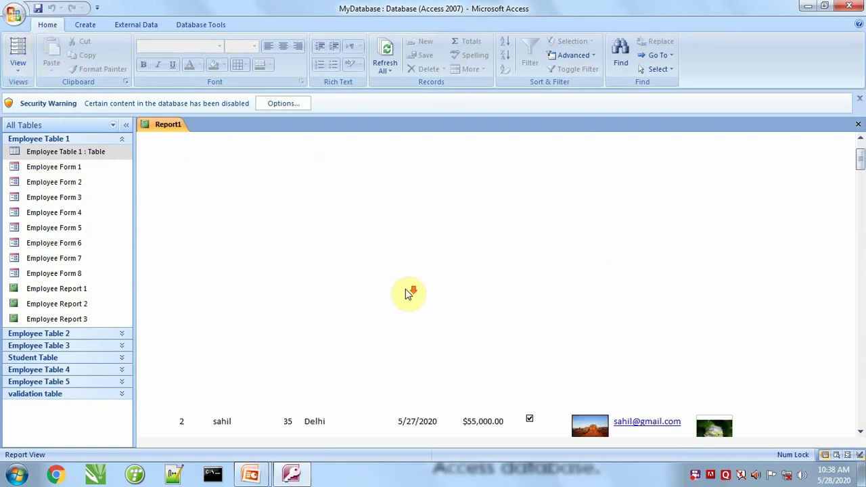
Reduce the Detail section's height to about 1.4 inches in Design View by raising the Page Footer boundary
click(17, 68)
click(62, 176)
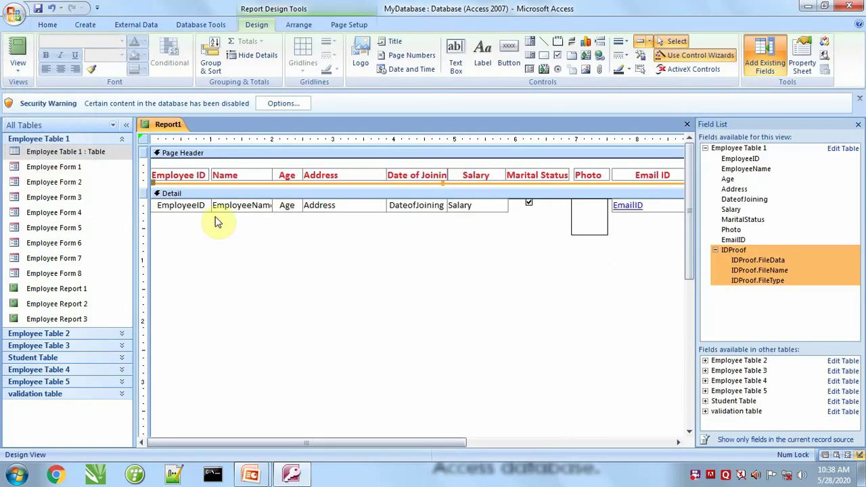
scroll(256, 382, down, 3)
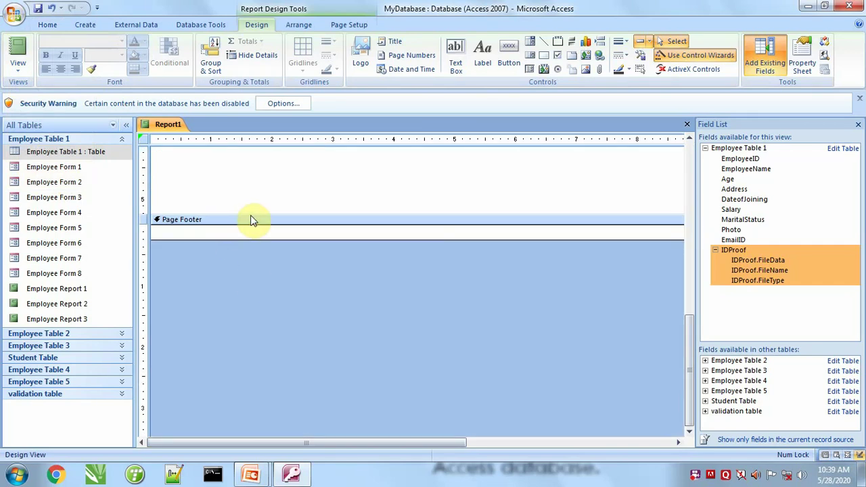
drag(250, 215, 259, 174)
scroll(271, 230, up, 5)
scroll(254, 366, down, 2)
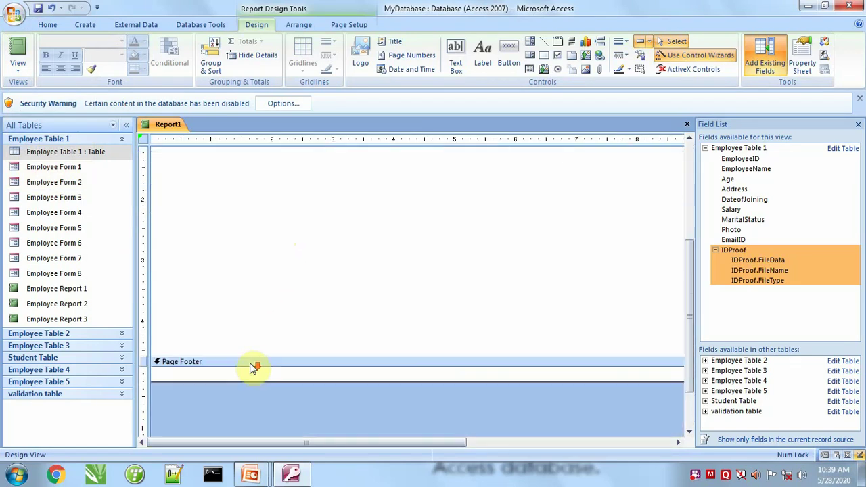
scroll(284, 160, up, 2)
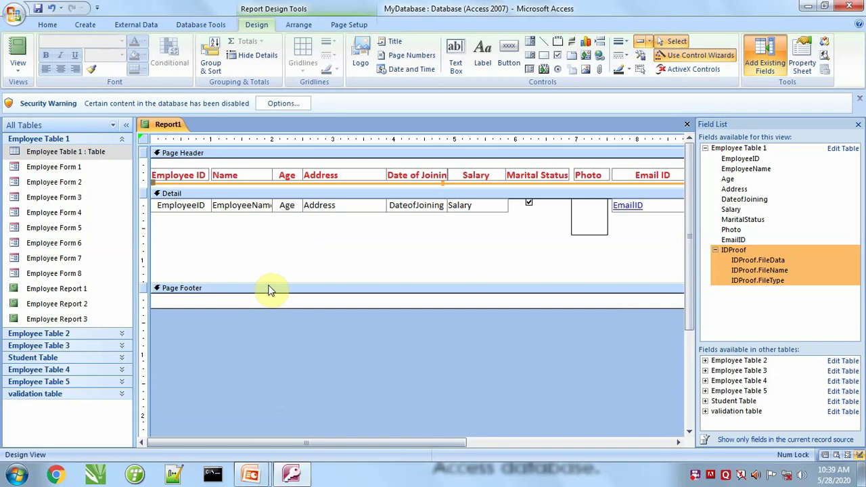
Shrink the Detail section to about 0.6 inches, ending at the photo box's lower edge, and check the record spacing in Report View
drag(272, 284, 283, 217)
click(18, 49)
scroll(361, 298, down, 3)
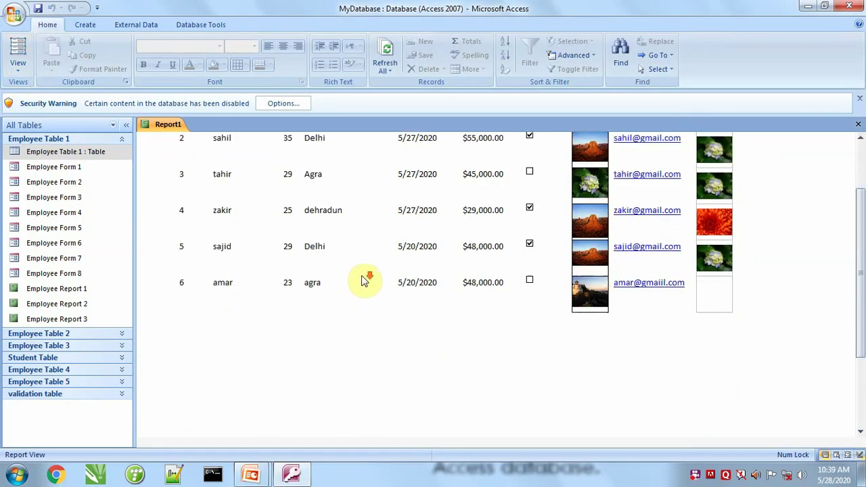
scroll(362, 284, up, 3)
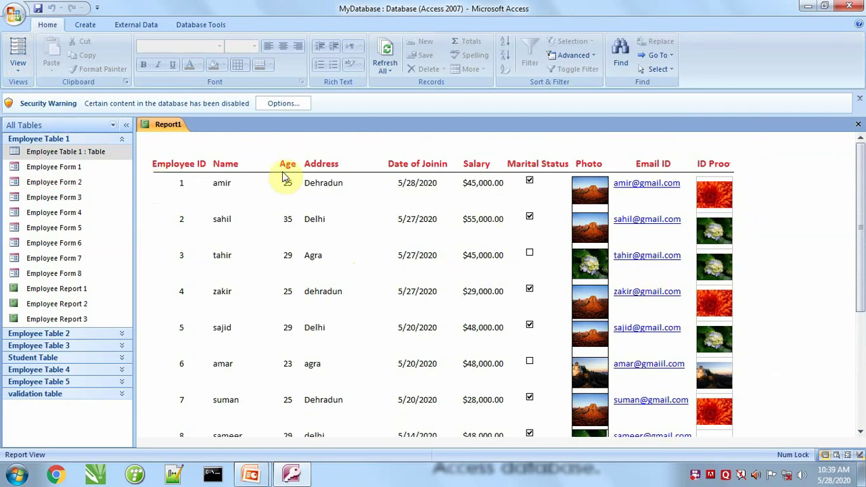
scroll(567, 368, down, 5)
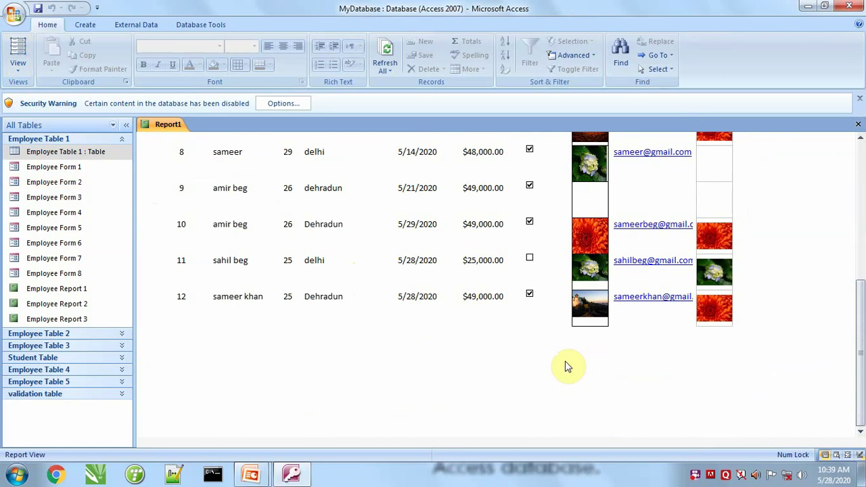
scroll(567, 366, up, 5)
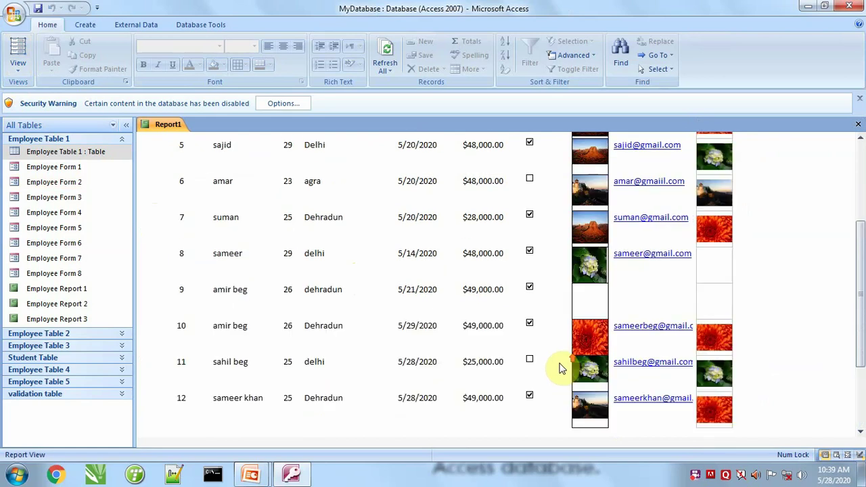
Return to Design View and add the Report Header and Report Footer sections to the report
click(17, 70)
click(41, 179)
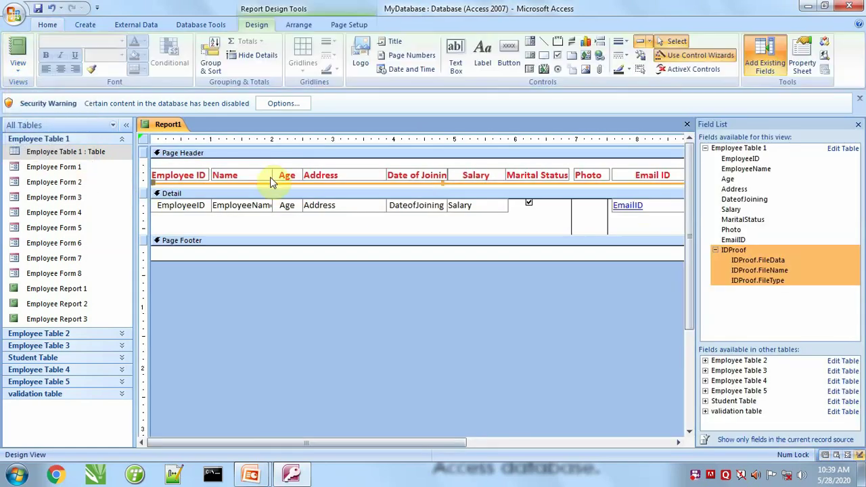
right_click(203, 153)
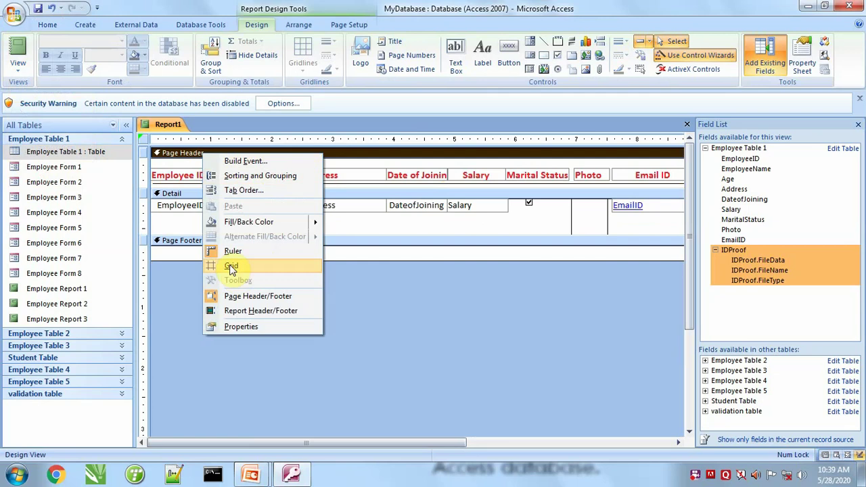
click(260, 313)
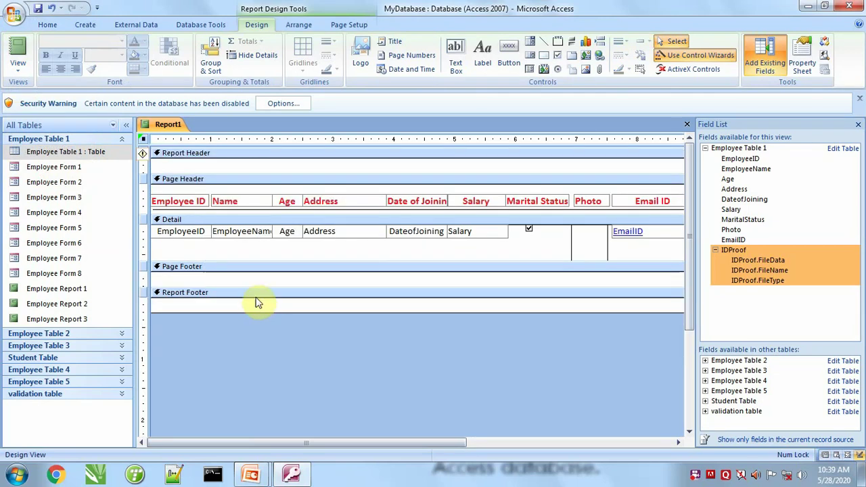
Add a label reading "Employee Report" in the Report Header
click(482, 63)
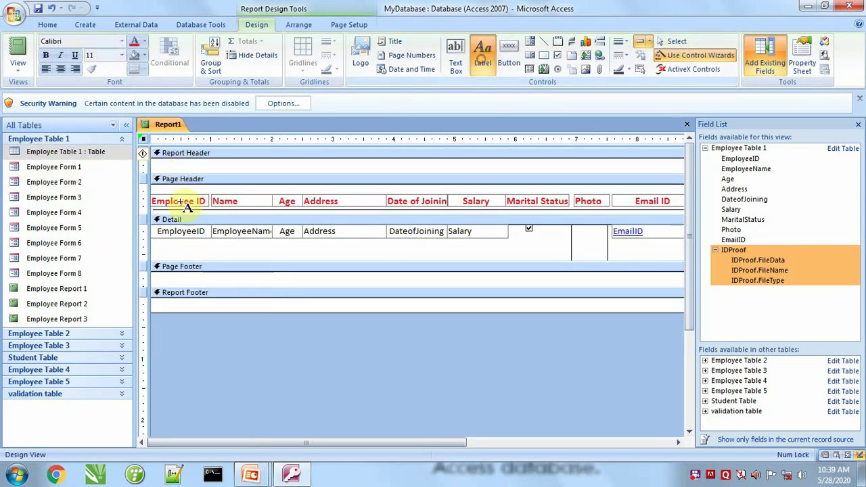
click(162, 166)
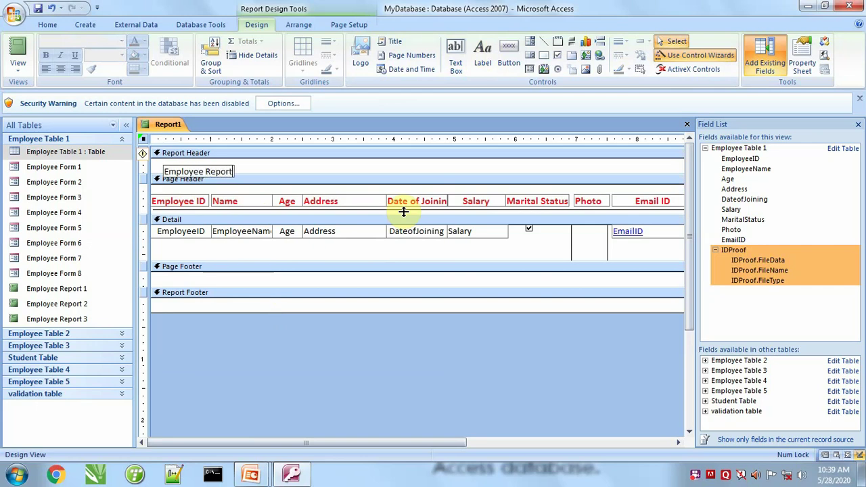
click(225, 176)
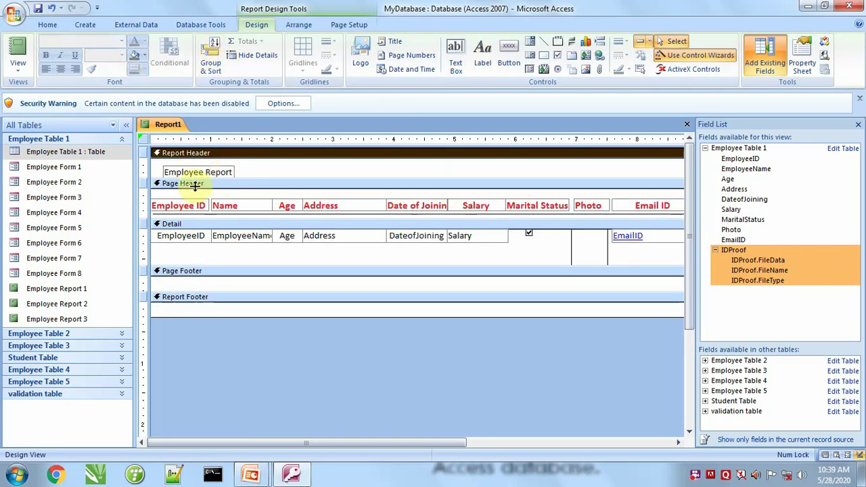
Format the Employee Report title label as 18-point bold text in standard blue
click(197, 173)
click(123, 55)
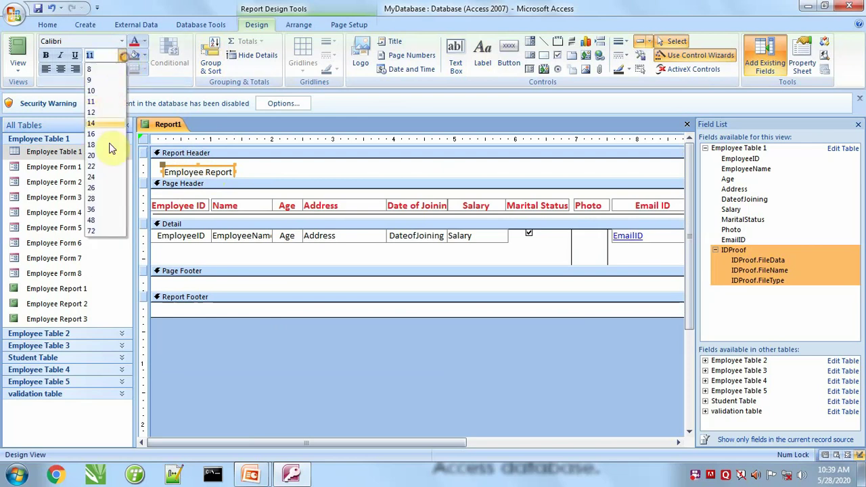
click(100, 145)
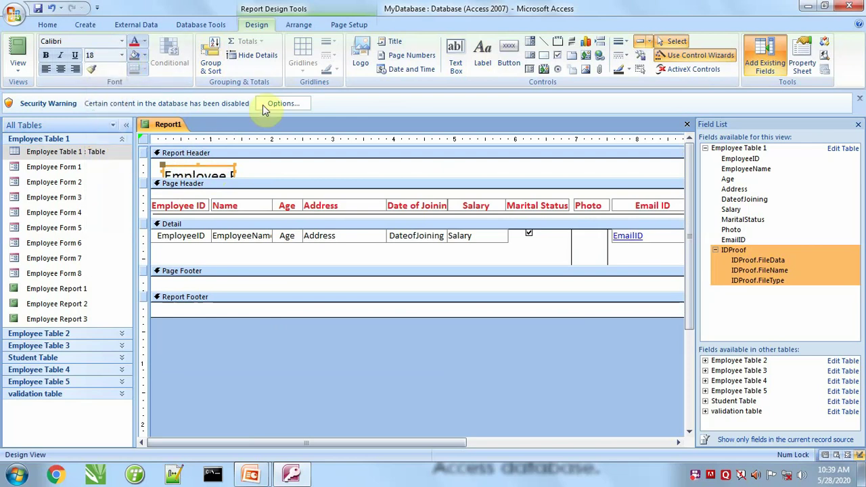
click(46, 55)
click(144, 42)
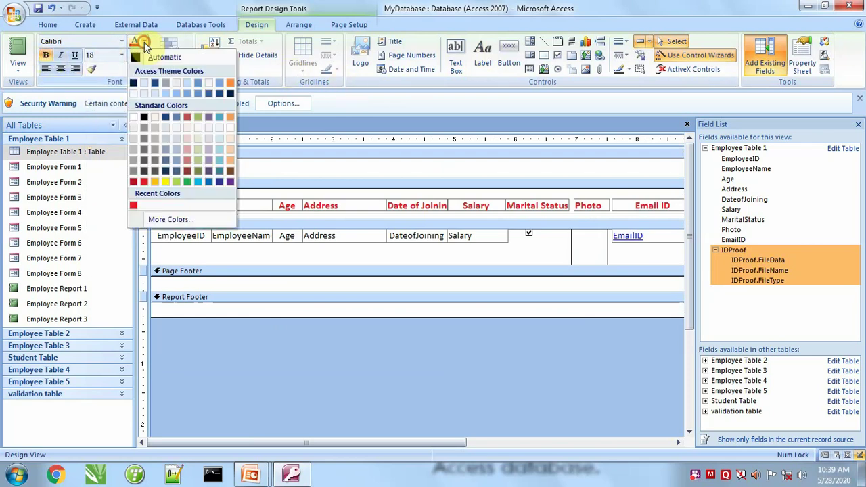
click(208, 182)
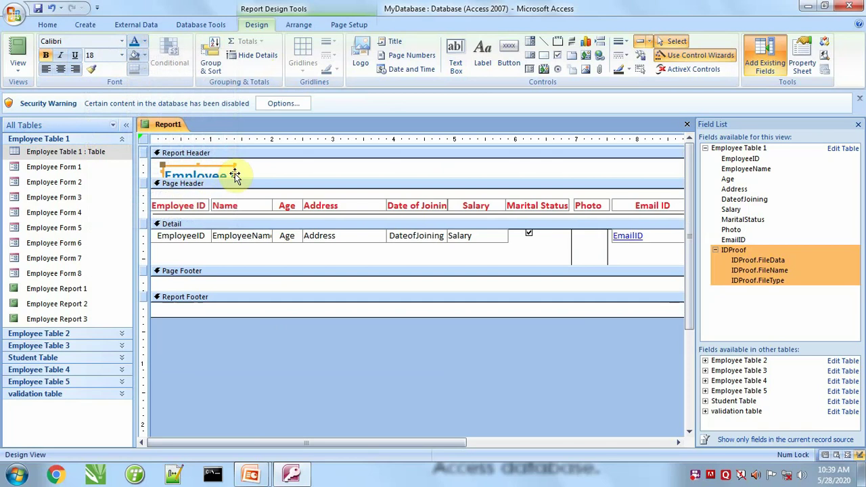
Widen the title label to about 2.1 inches, raise it to the section's upper edge, heighten it to fit its text, and check Report View
drag(233, 172, 292, 171)
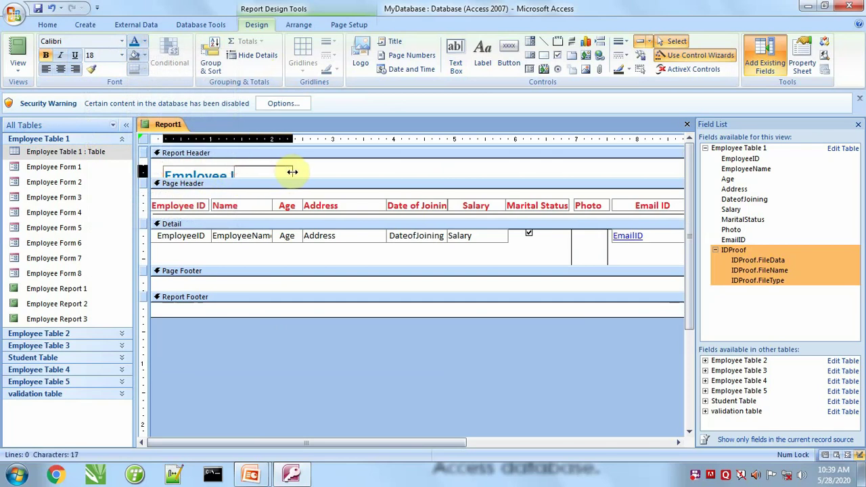
key(Up)
key(Up)
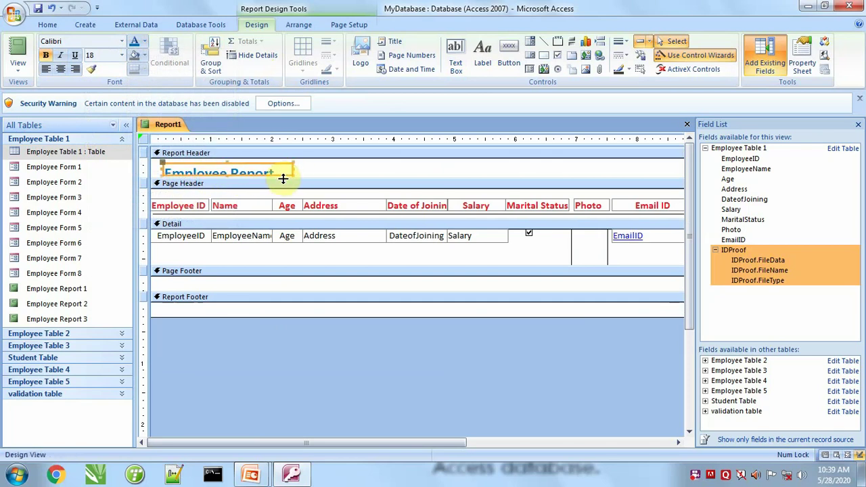
key(Up)
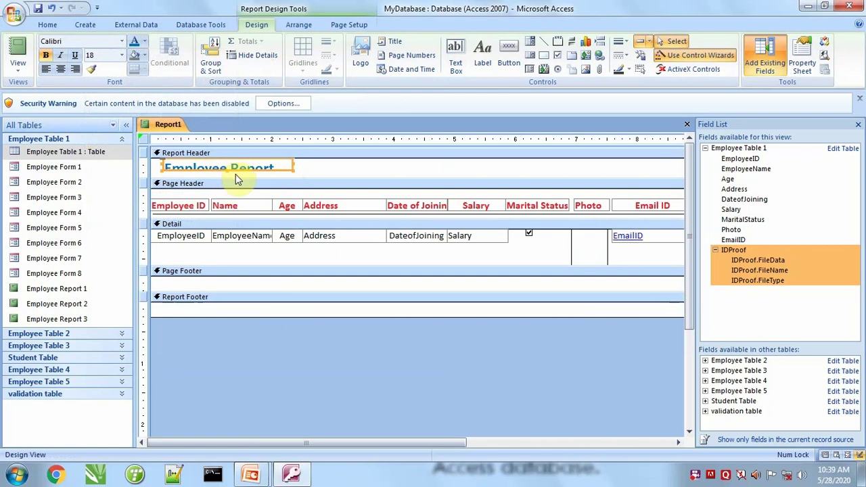
drag(226, 170, 227, 177)
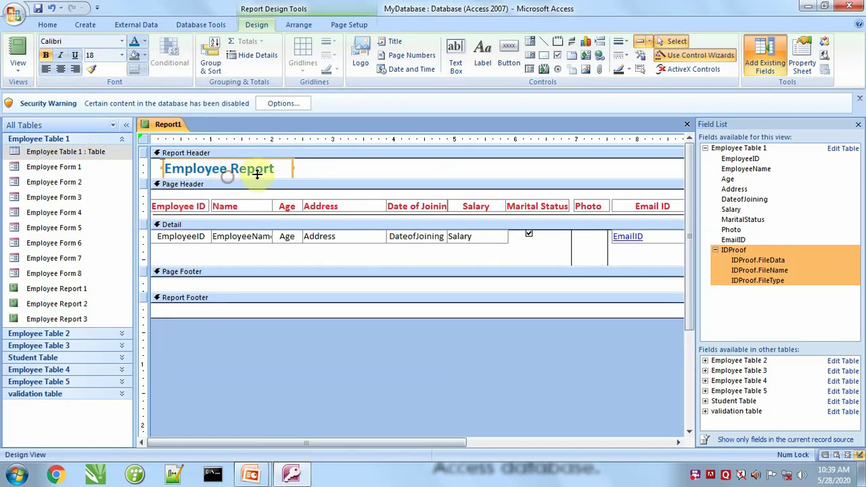
click(19, 46)
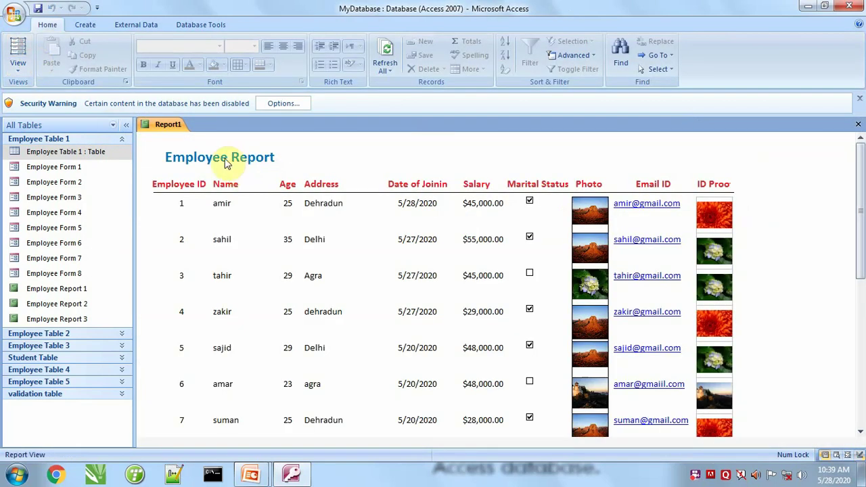
Shift the title label in Design View to line up with the start of the Employee ID heading, and check it in Report View
click(18, 64)
click(39, 174)
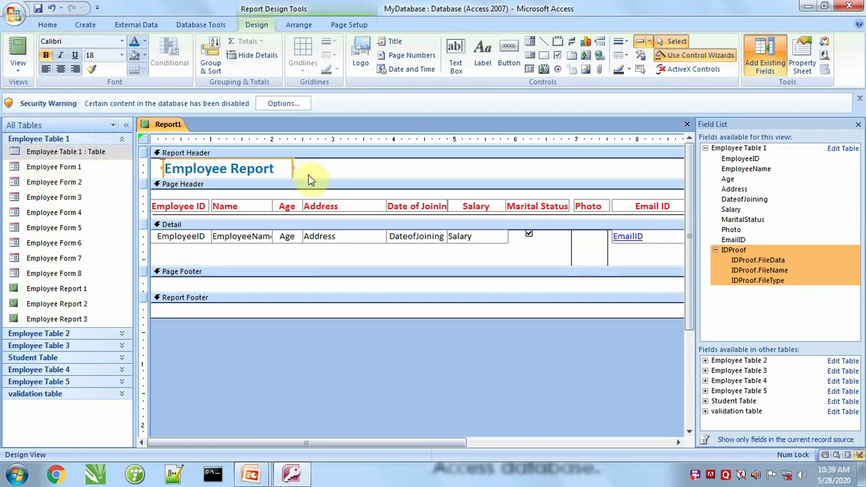
key(Left)
key(Left)
key(Left)
key(Left)
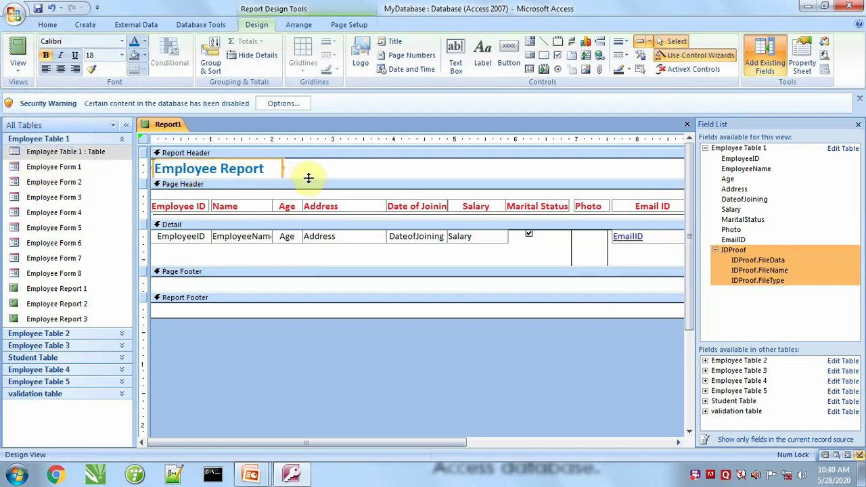
click(18, 53)
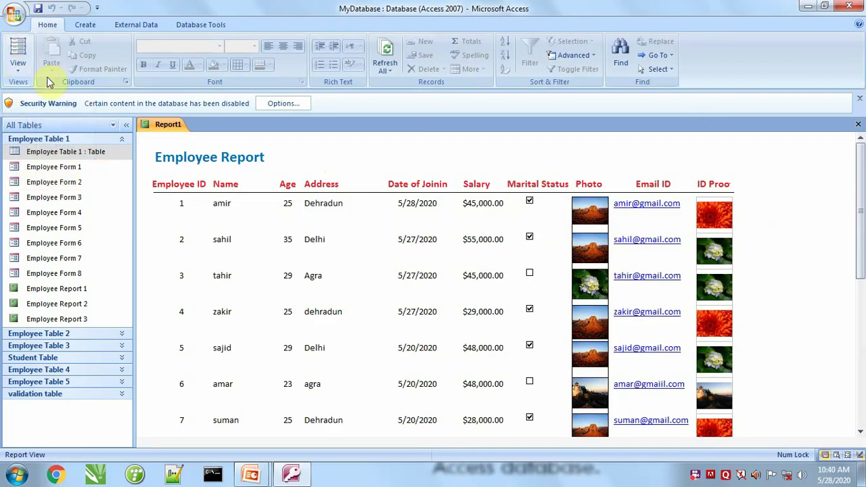
Enlarge the Report Header slightly in Design View and draw a nearly horizontal line about 9.5 inches long beneath the title
click(20, 68)
click(57, 179)
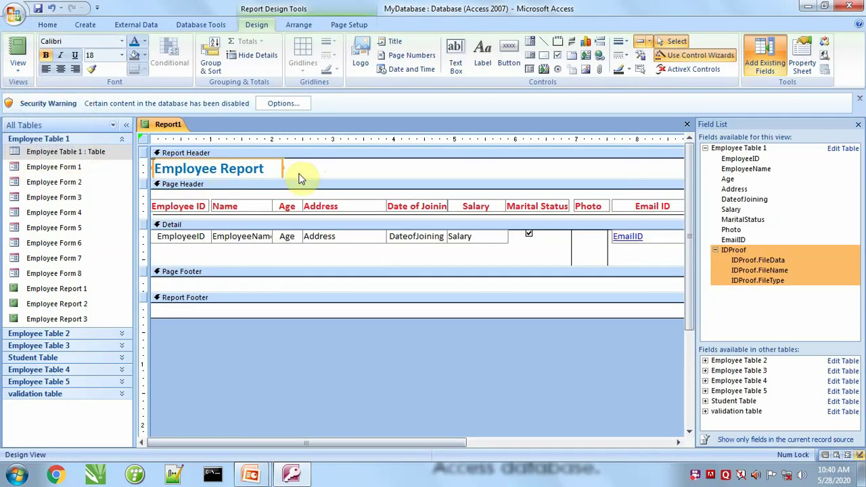
click(328, 179)
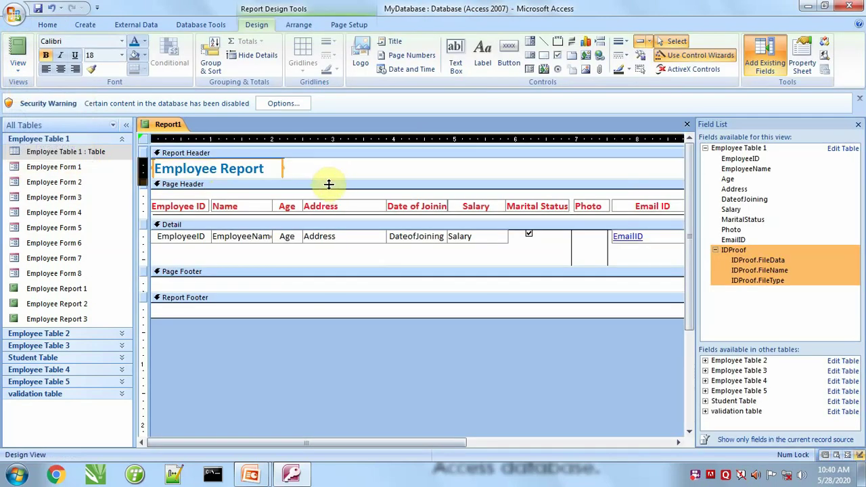
drag(328, 184, 328, 192)
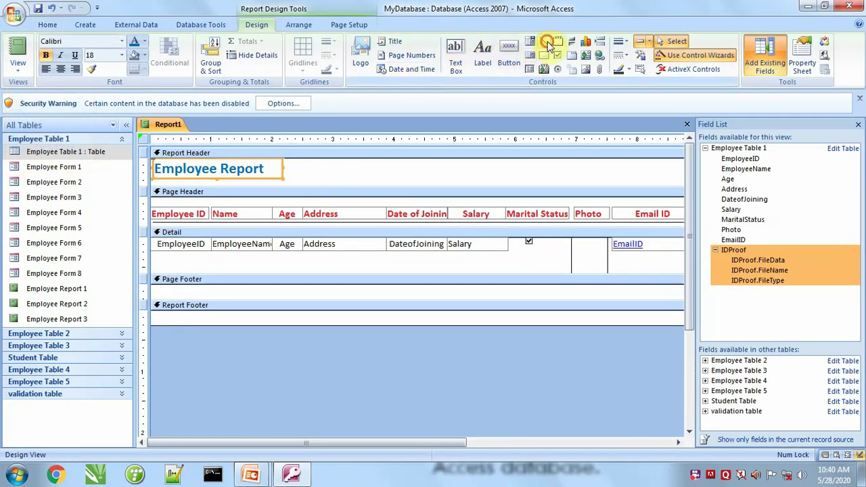
click(545, 42)
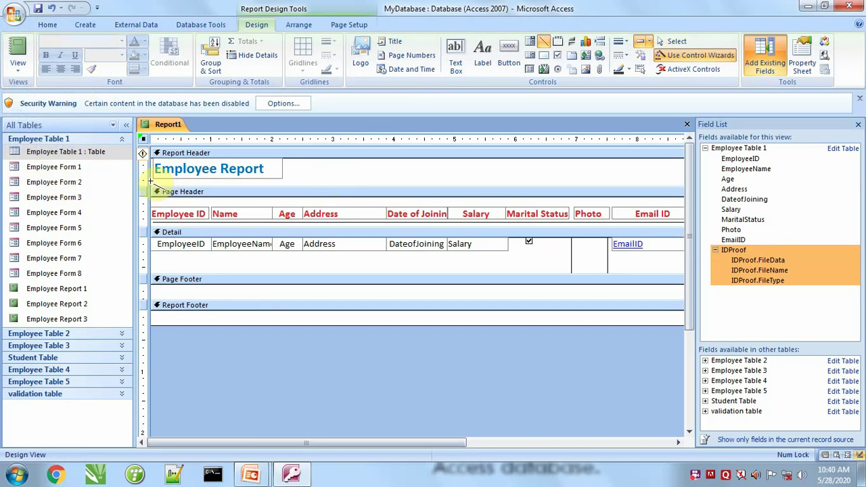
mouse_move(152, 180)
mouse_down()
mouse_move(691, 180)
mouse_move(631, 183)
mouse_up()
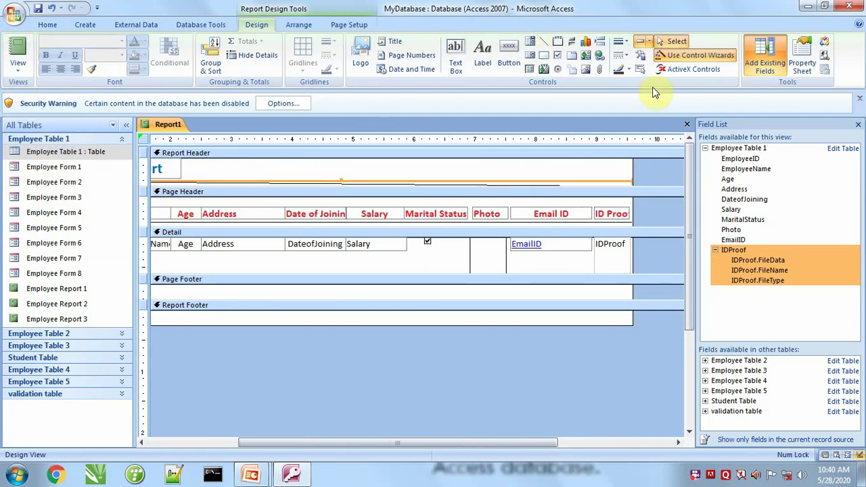
Open the properties of the line beneath the title and set its border width to 3 pt
click(802, 60)
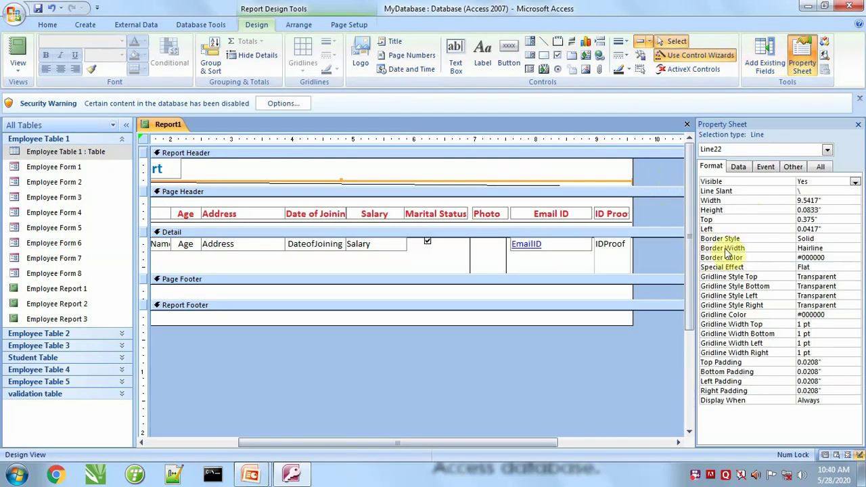
click(746, 239)
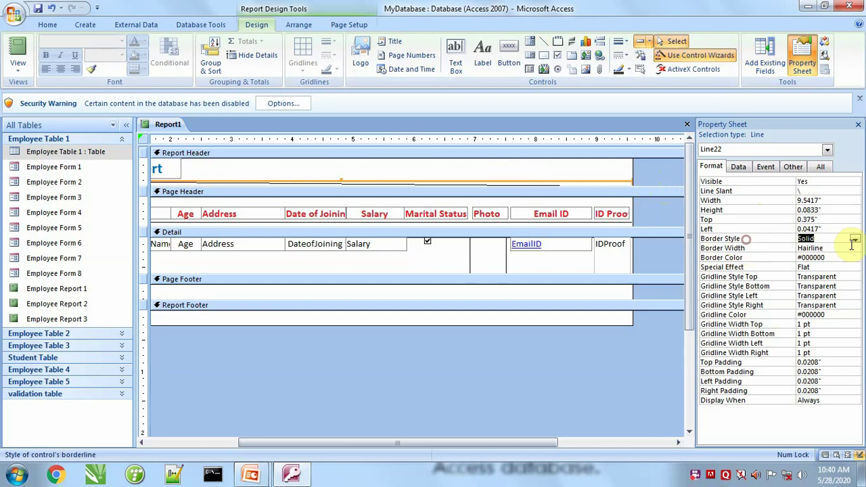
click(852, 247)
click(855, 249)
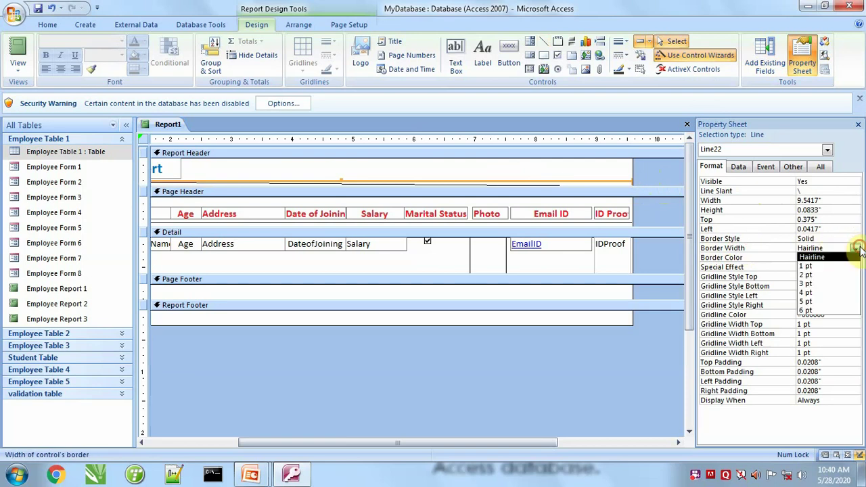
click(807, 285)
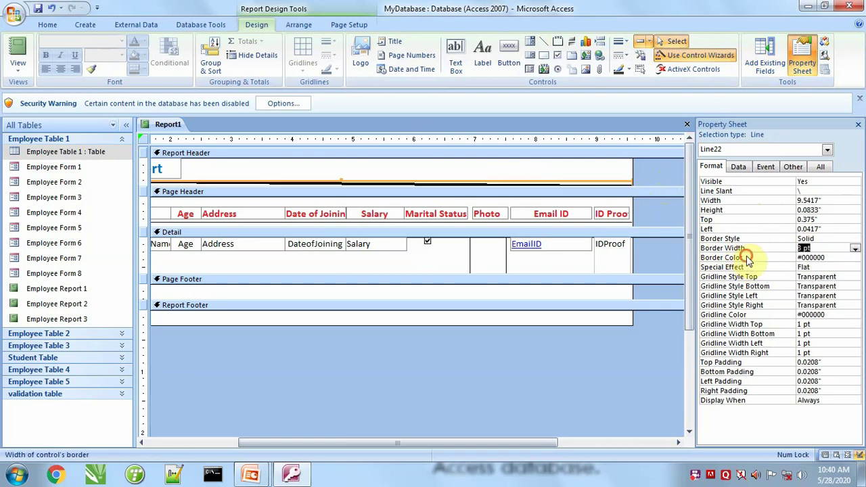
Set the border color of the line beneath the title to dark blue (#2F3699)
click(748, 259)
click(855, 259)
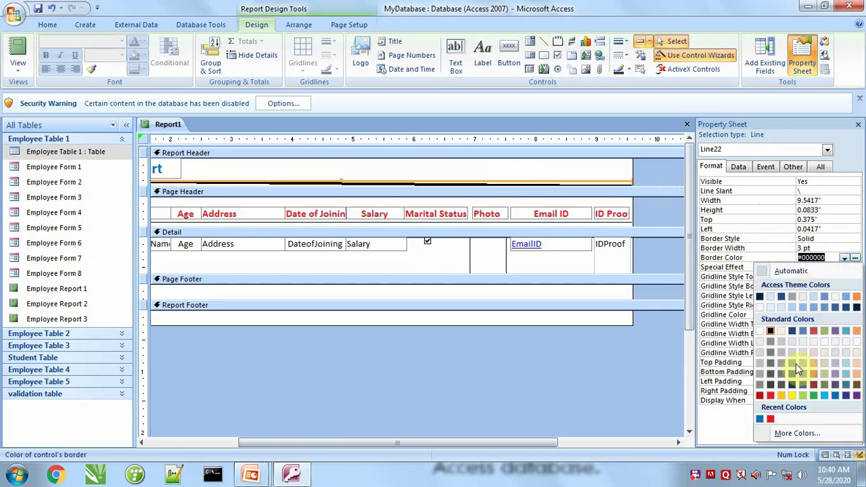
click(845, 398)
click(397, 173)
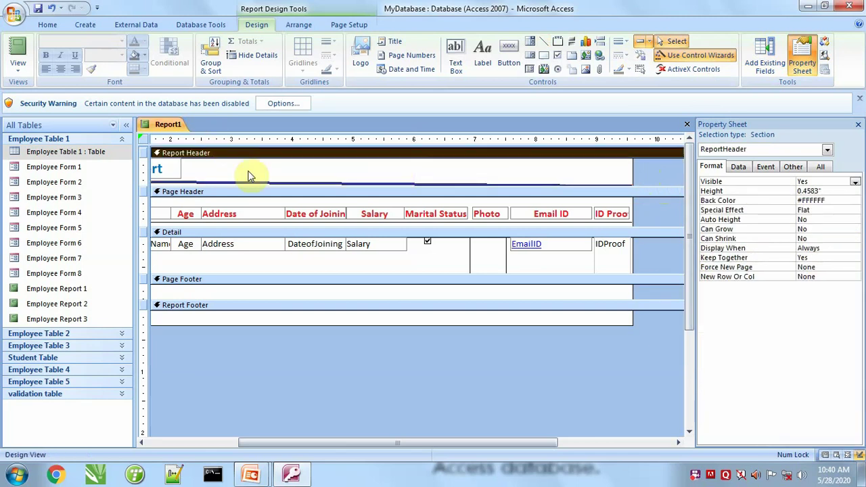
Raise the far end of the title line slightly to about 0.04 inches high and check it in Report View
click(431, 186)
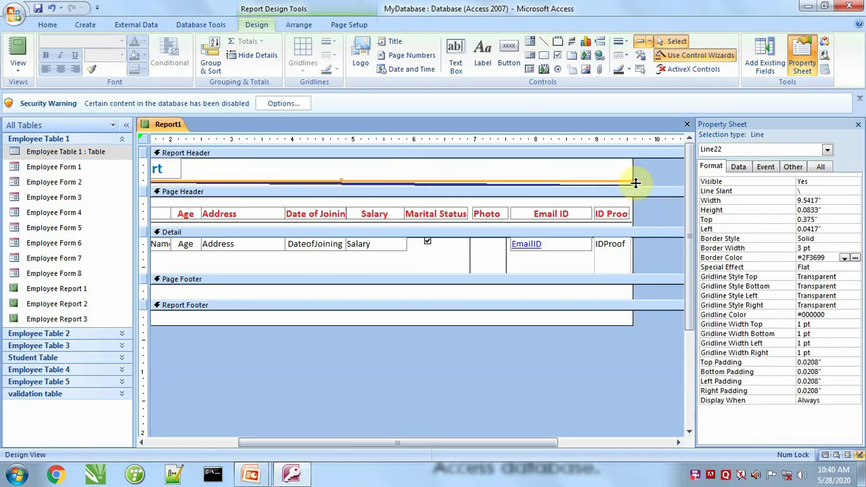
drag(631, 182, 633, 179)
click(19, 61)
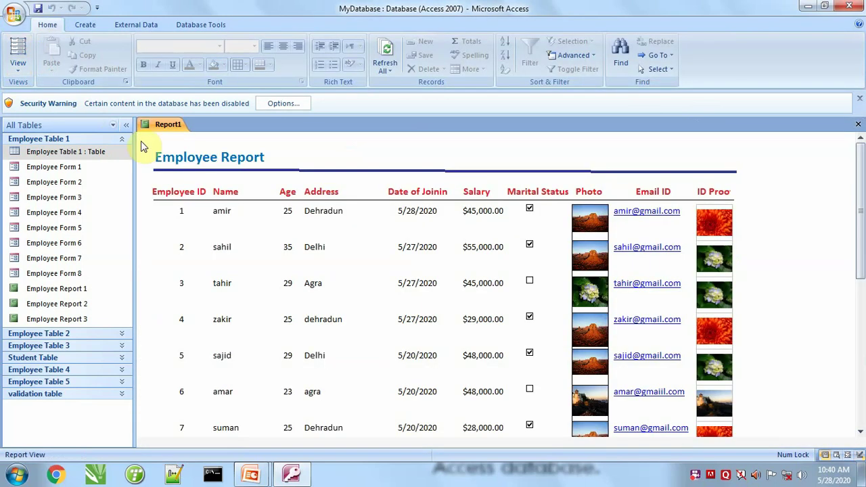
click(266, 168)
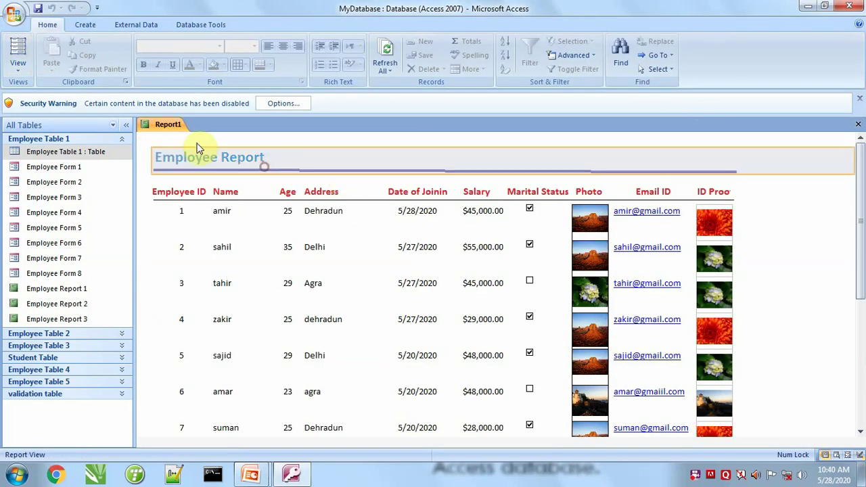
click(21, 69)
click(64, 178)
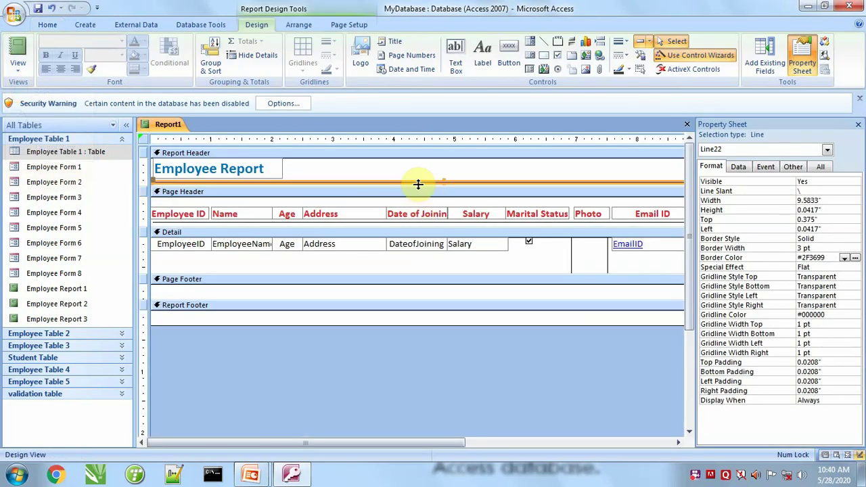
Close the property sheet, adjust the title line's far end again to level it, and check it in Report View
click(858, 125)
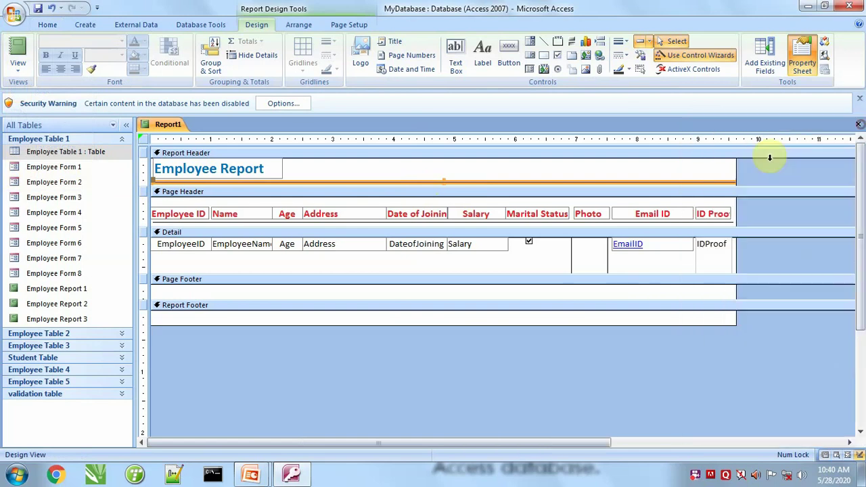
drag(734, 181, 737, 176)
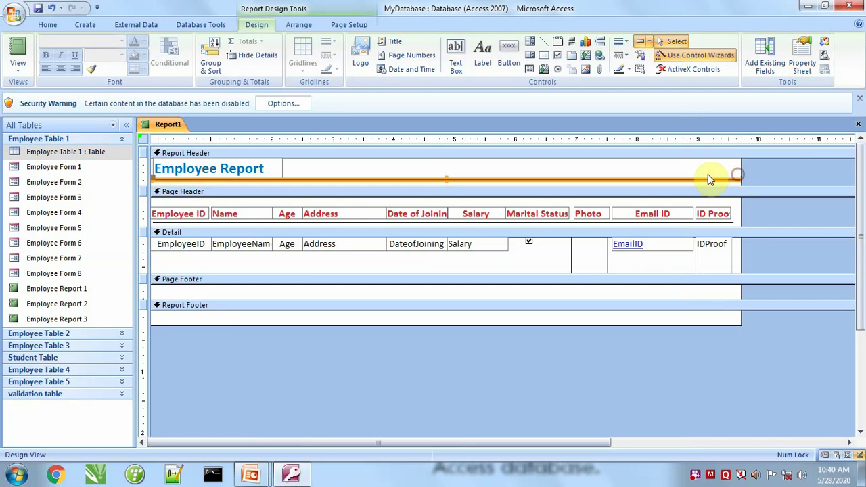
click(15, 54)
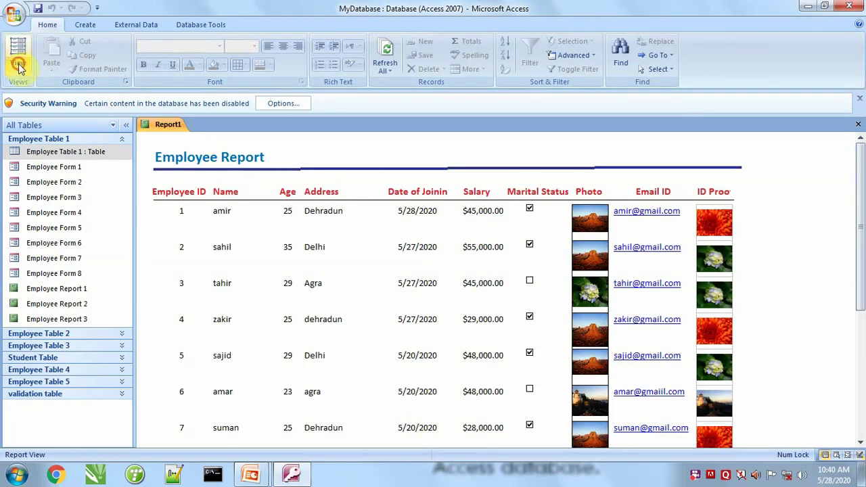
click(18, 64)
click(49, 176)
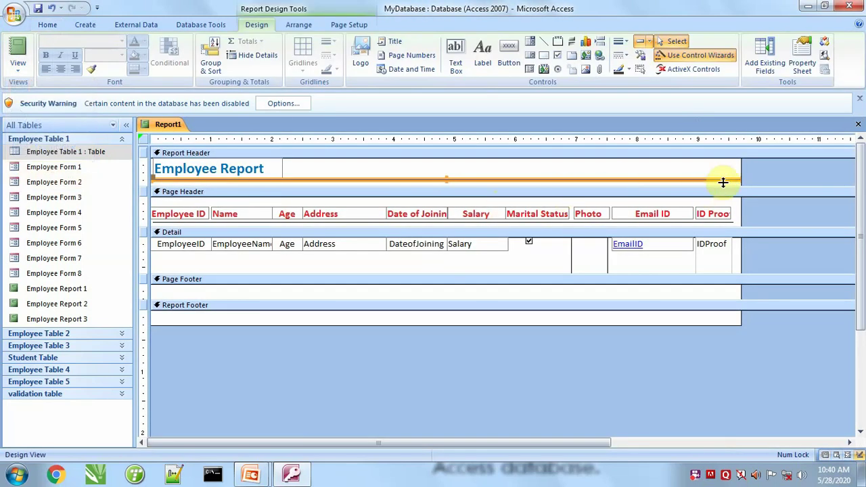
Try once more to level the title line by its far end in Design View, checking the slant in Report View
drag(734, 181, 736, 180)
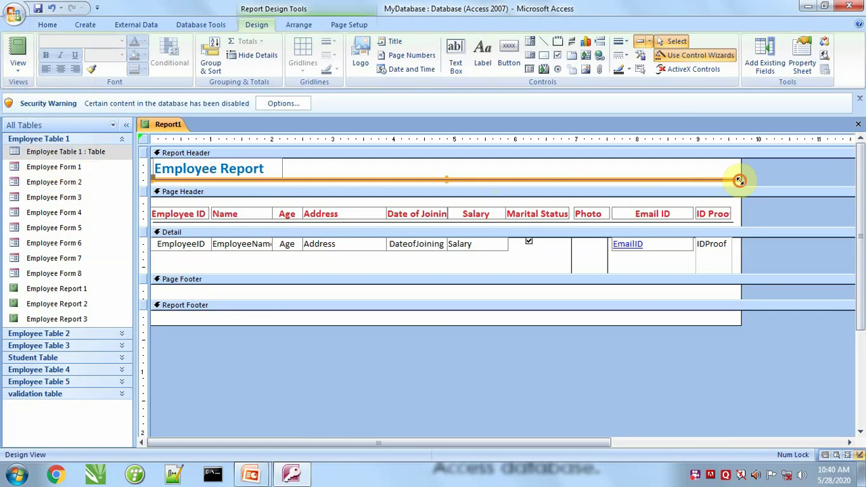
click(739, 180)
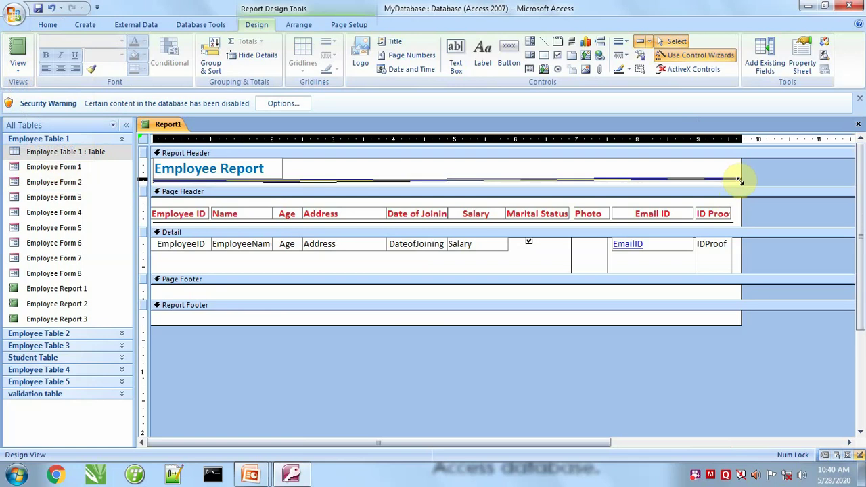
mouse_move(739, 180)
mouse_down()
mouse_move(737, 172)
mouse_move(736, 182)
mouse_up()
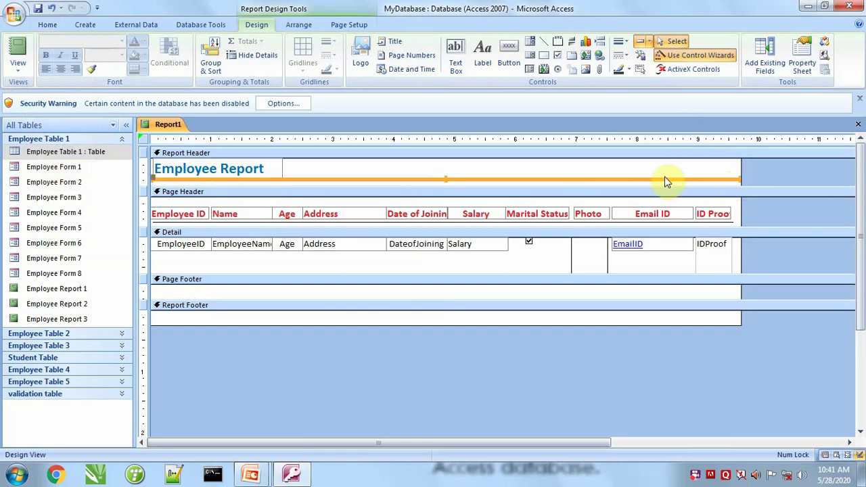
click(17, 51)
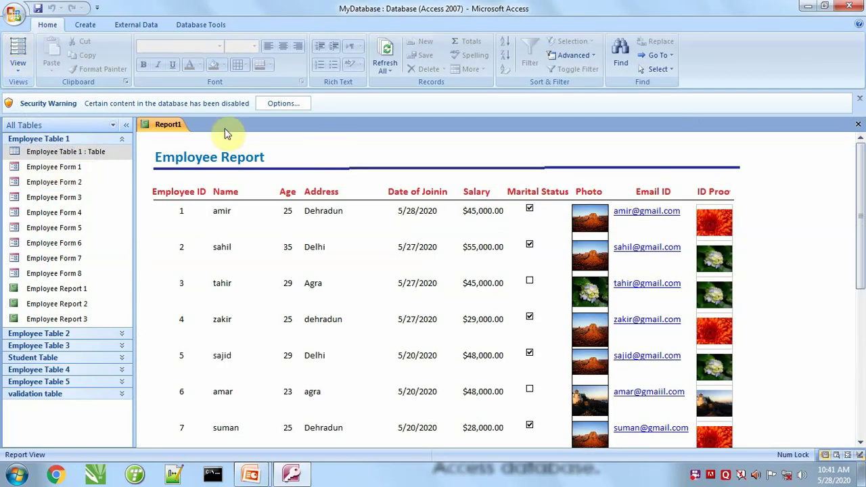
click(19, 68)
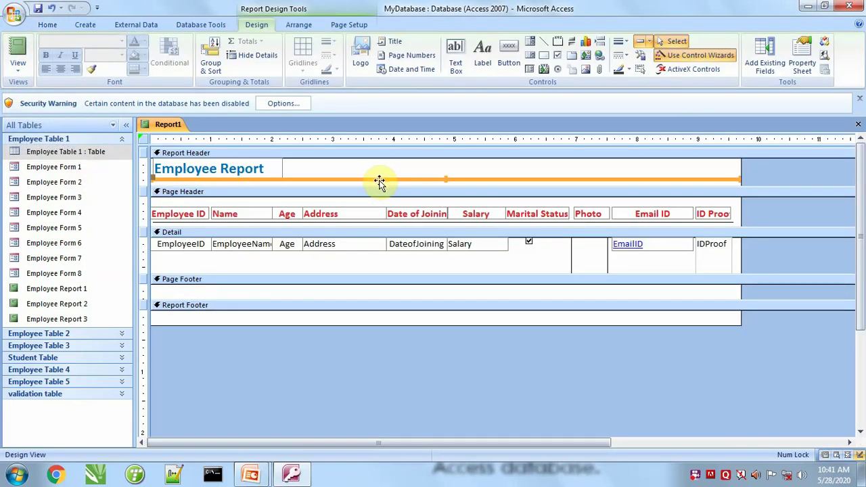
Replace the slanted title line with a copy of the Page Header line placed just beneath the title, and check it in Report View
key(Delete)
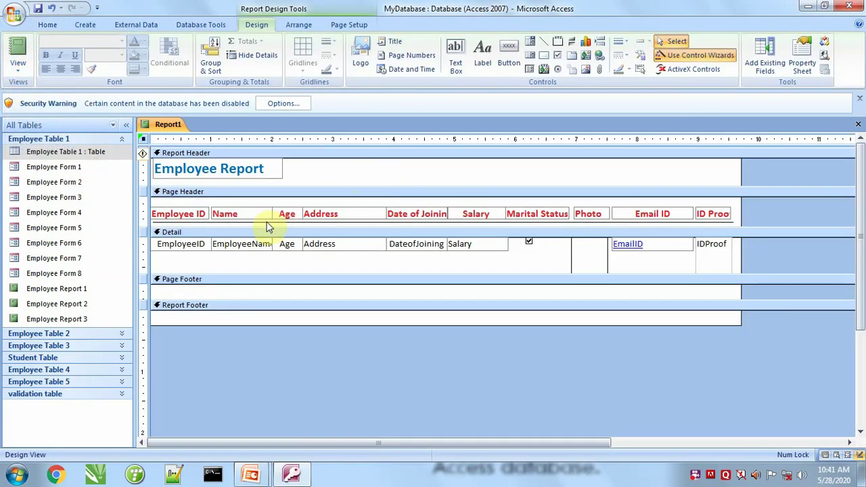
click(266, 222)
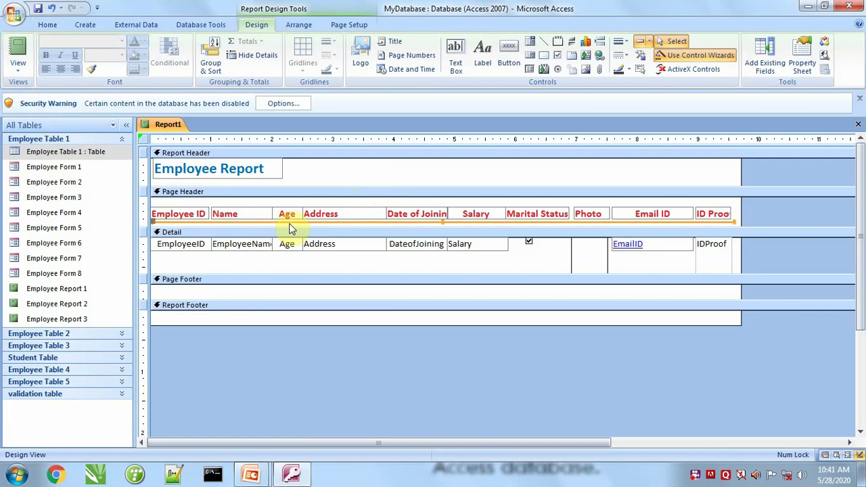
key(Down)
key(Down)
key(Up)
key(Up)
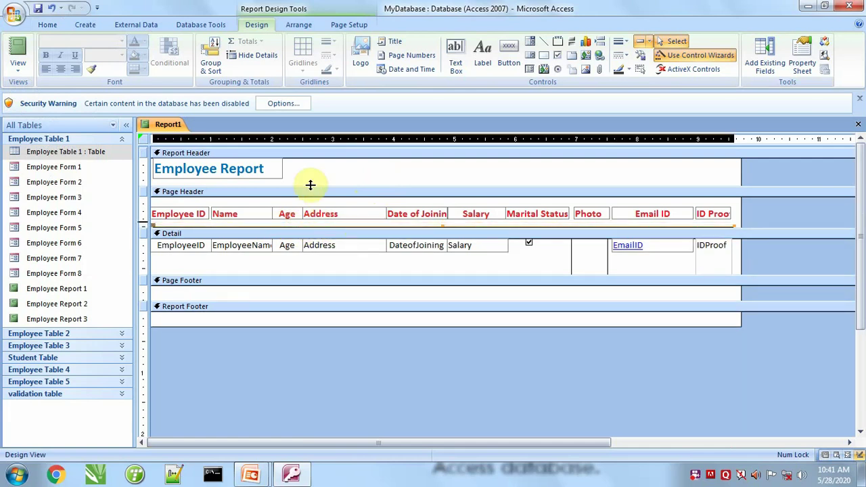
key(Up)
key(Up)
key(Up)
key(Up)
key(Up)
key(Up)
key(Up)
key(Up)
key(Up)
key(Up)
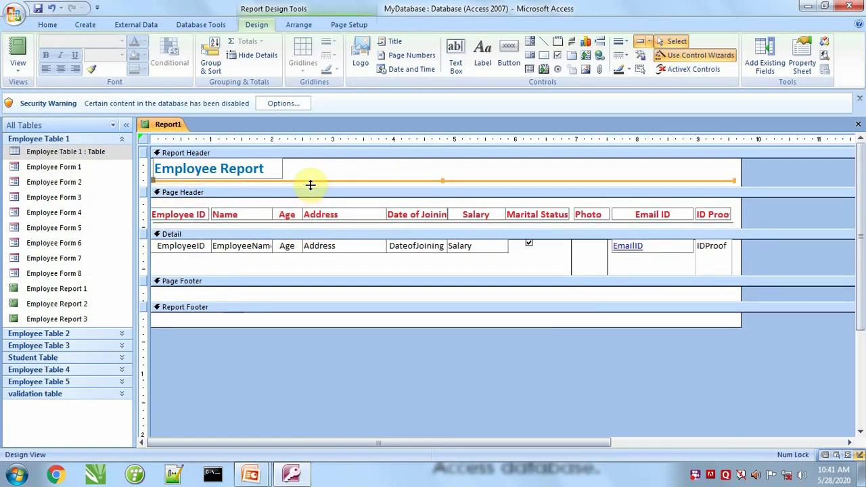
click(18, 53)
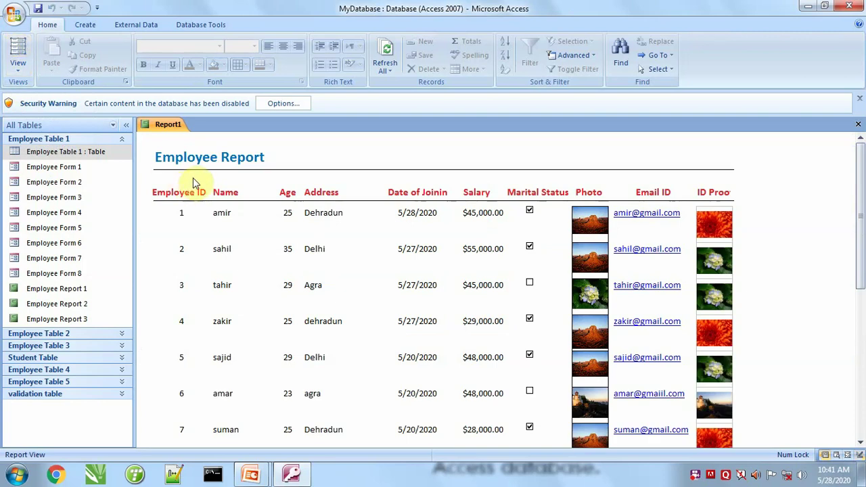
click(23, 72)
click(44, 177)
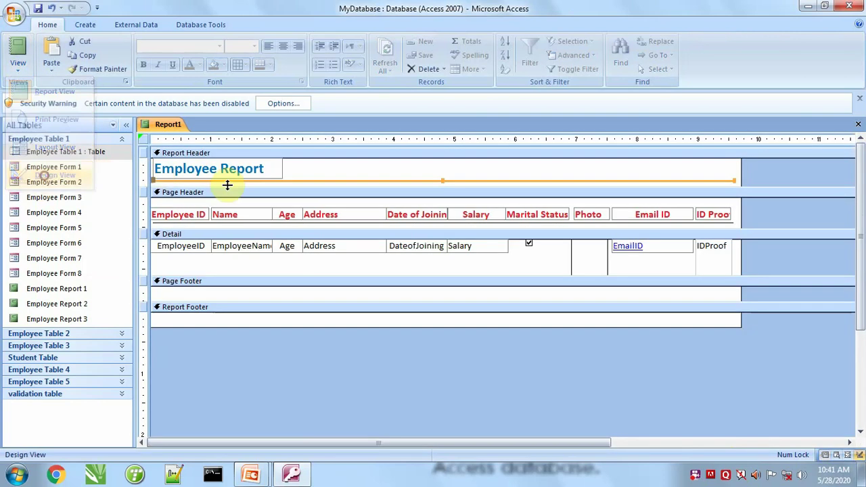
Open the properties of the new line beneath the title and set its border width to 3 pt
click(802, 58)
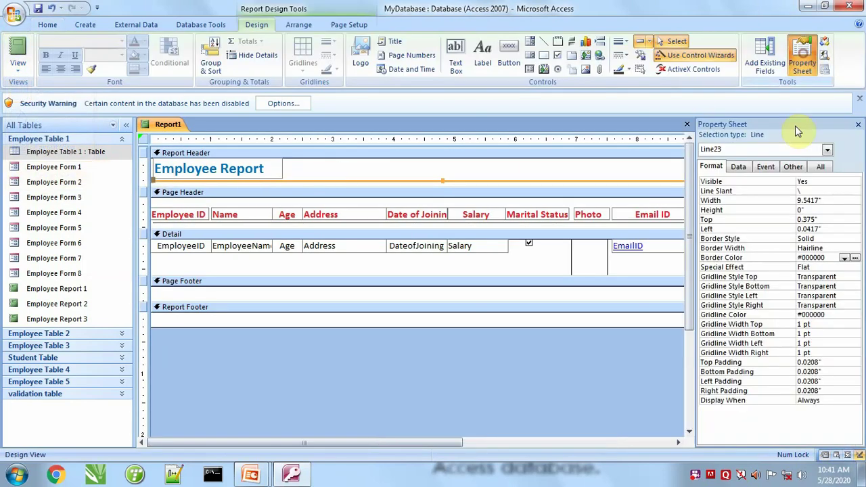
click(751, 248)
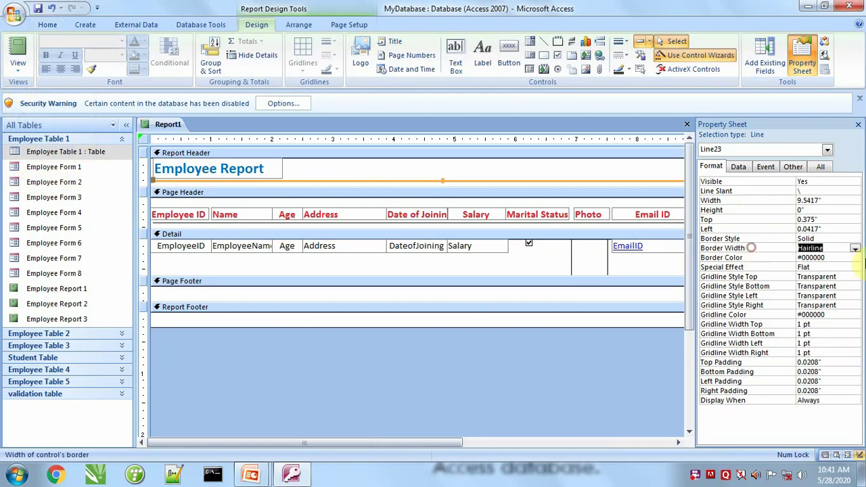
click(854, 248)
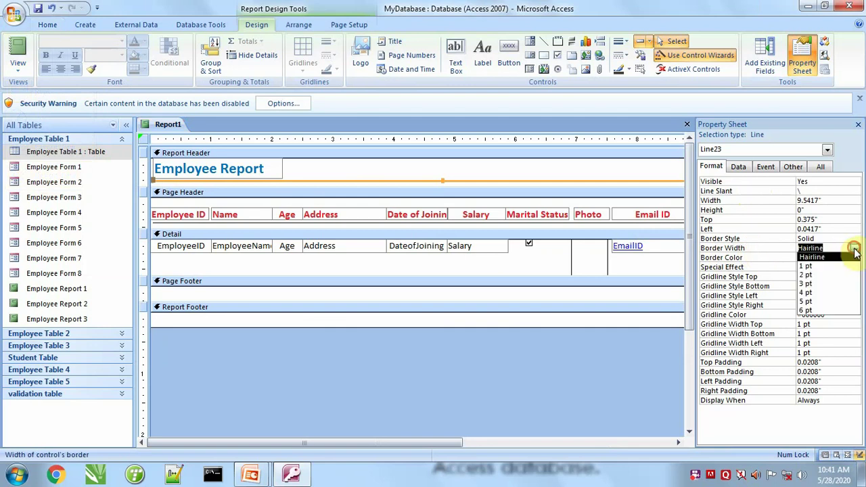
click(813, 287)
Set the new title line's border color to dark blue and check the whole report in Report View
click(742, 257)
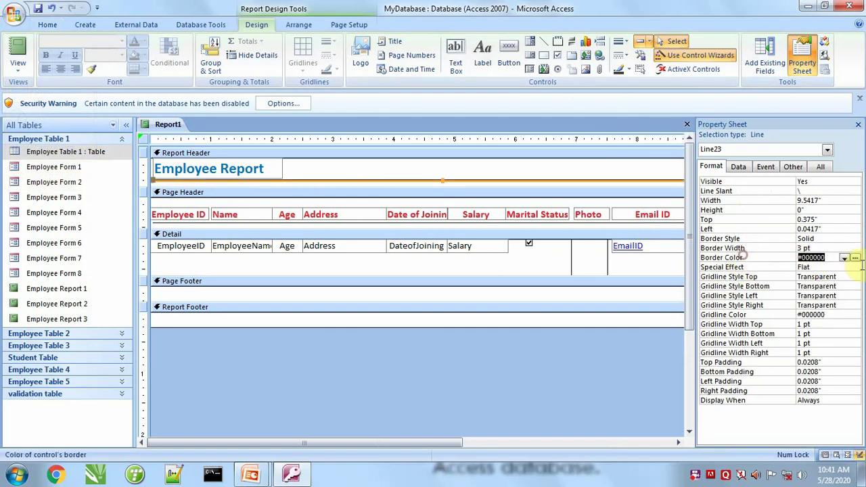
click(855, 259)
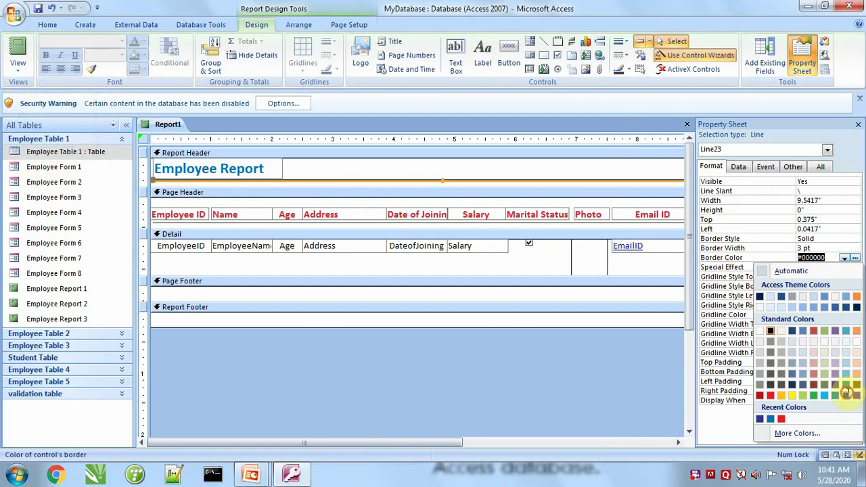
click(846, 392)
click(508, 176)
click(20, 42)
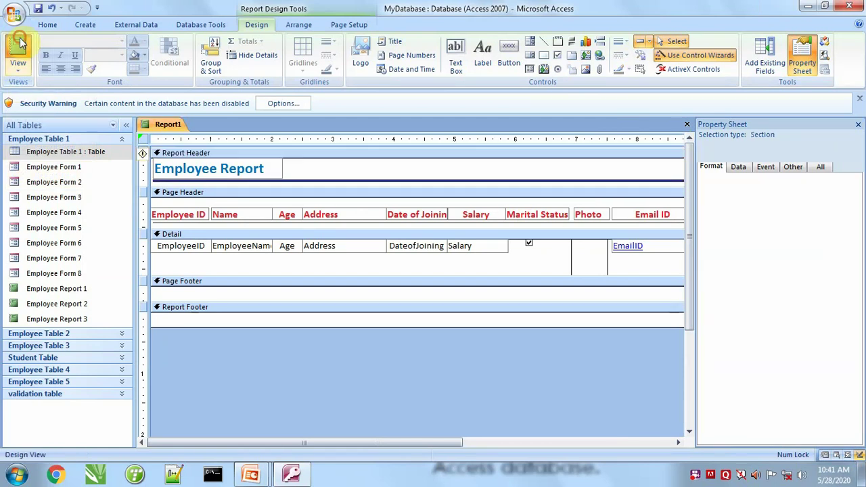
scroll(244, 291, down, 1)
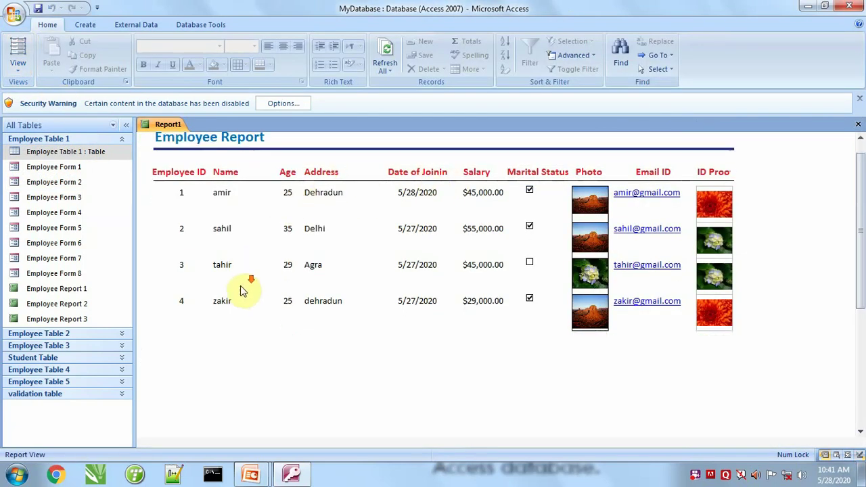
scroll(236, 288, down, 5)
scroll(246, 272, up, 7)
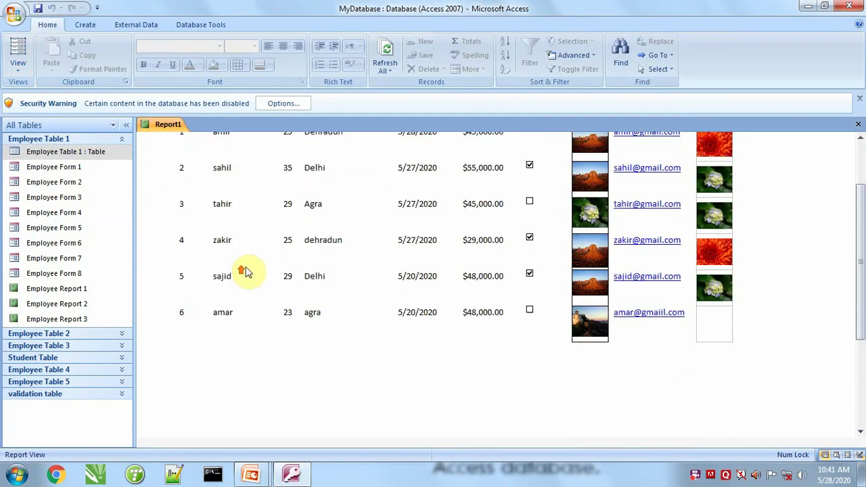
click(10, 67)
click(37, 178)
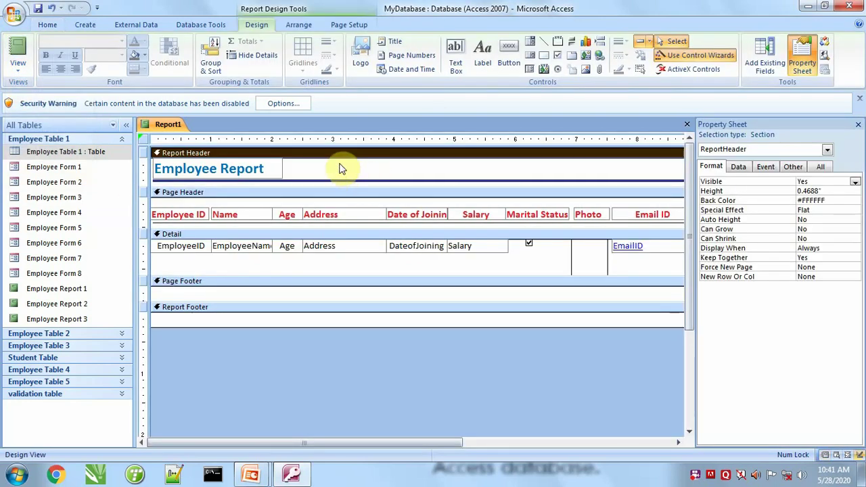
Insert the date and time into the Report Header with the default formats
click(409, 69)
click(438, 269)
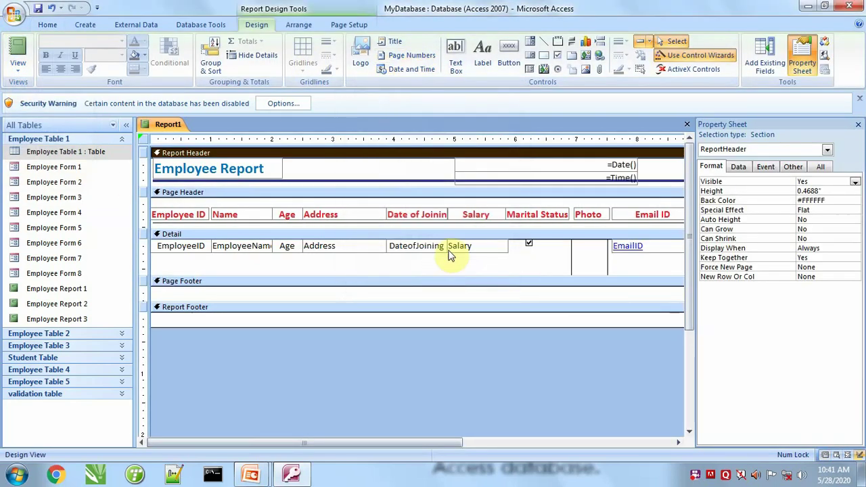
Insert a centered Page N number at the top of the page, move it into the Page Footer, and check it in Report View
click(412, 56)
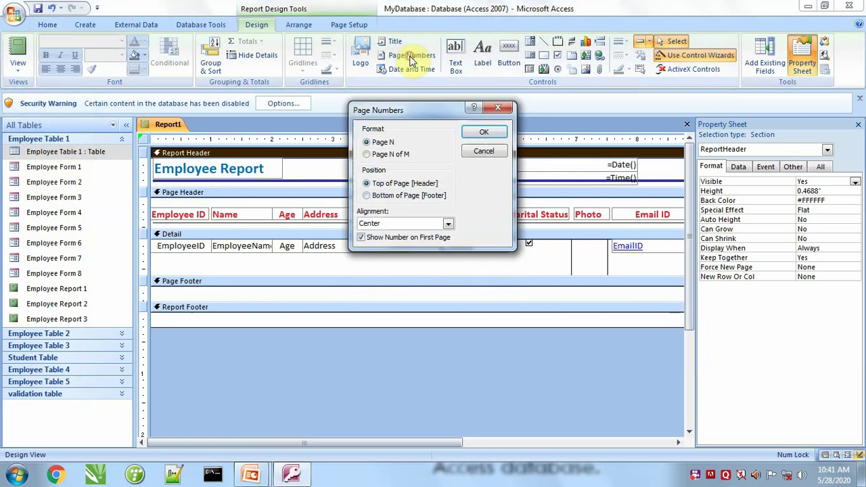
click(478, 133)
drag(432, 204, 355, 294)
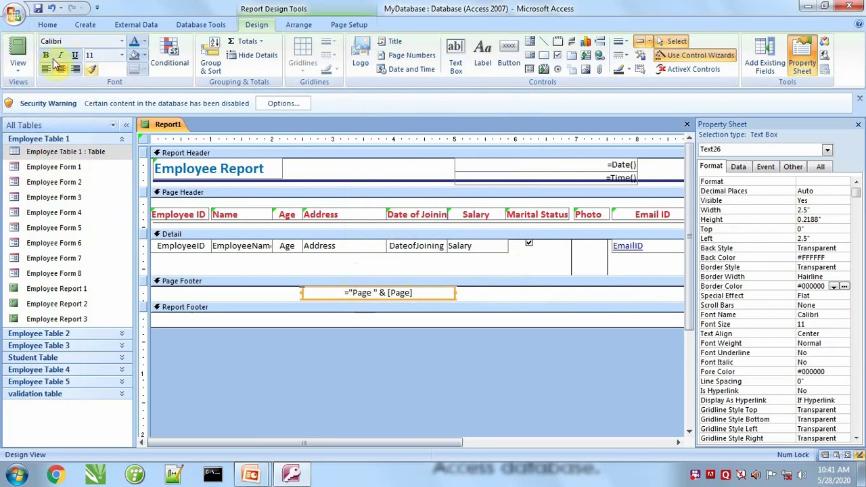
click(18, 54)
scroll(541, 375, down, 5)
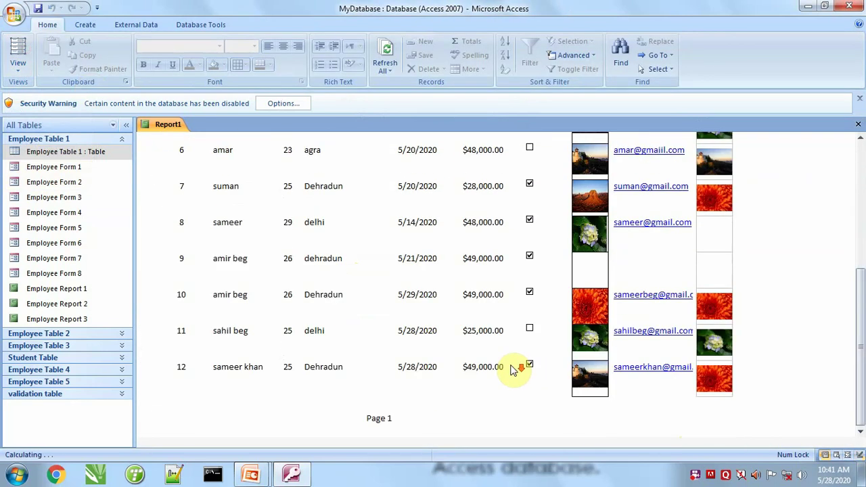
click(14, 68)
click(48, 172)
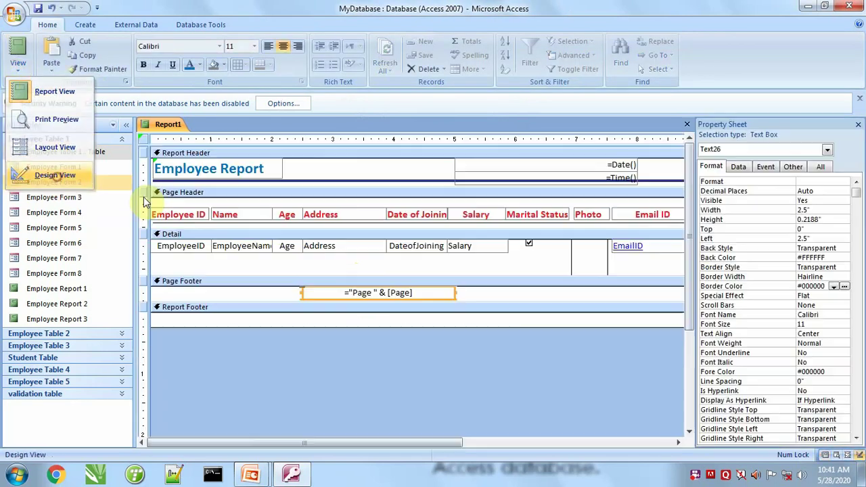
Close the property sheet, stretch the page number box across the full report width in the Page Footer, and check it in Report View
click(859, 119)
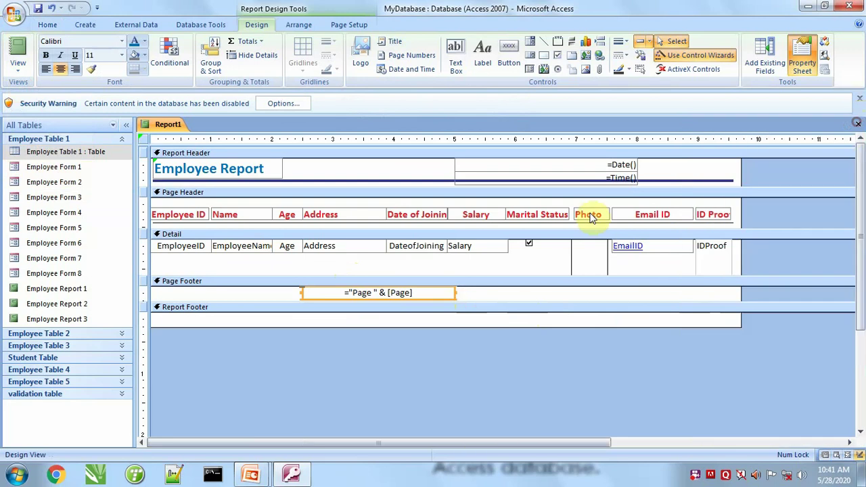
drag(453, 292, 740, 295)
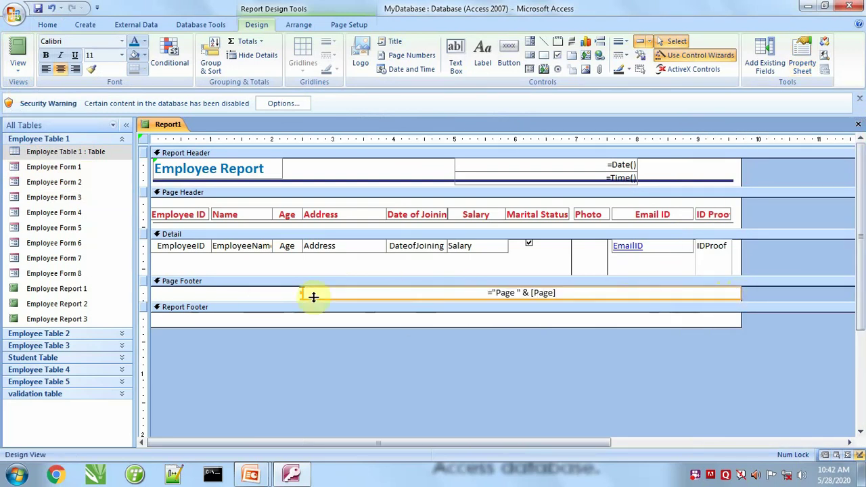
drag(292, 292, 150, 291)
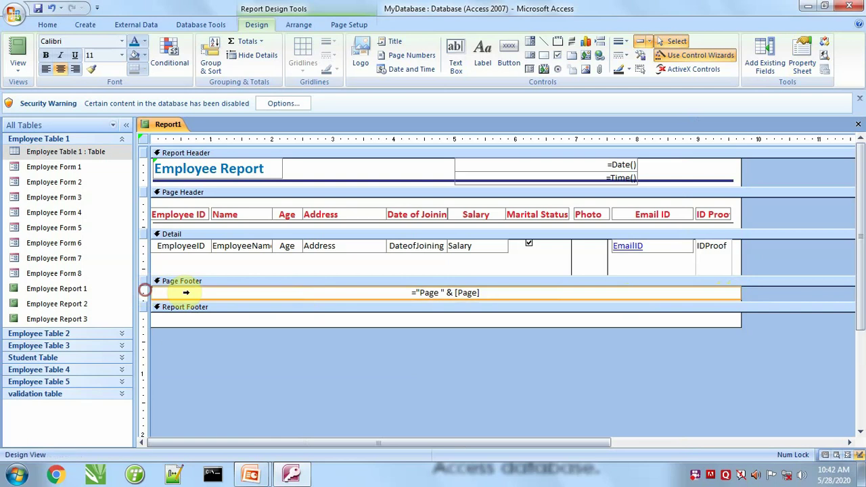
click(18, 54)
scroll(334, 286, down, 6)
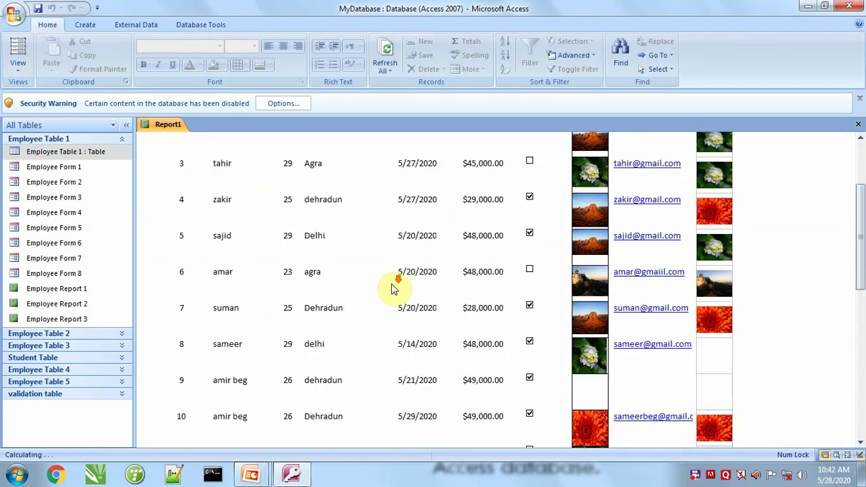
scroll(446, 366, up, 6)
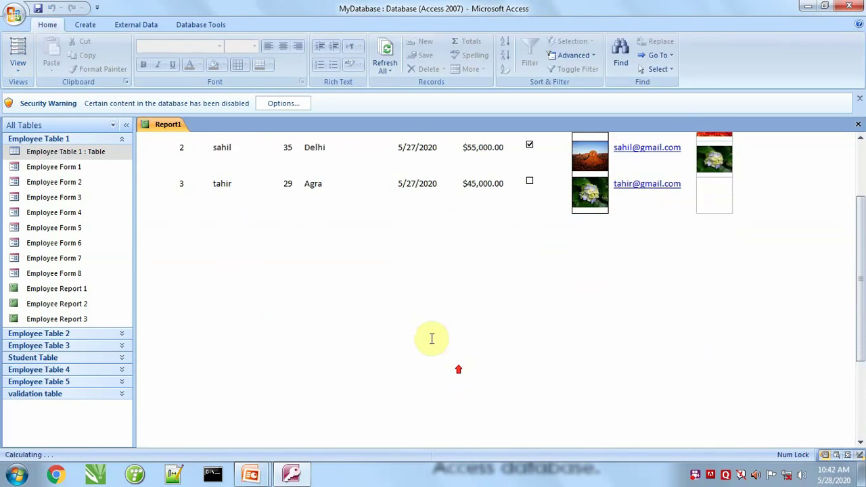
Back in Design View, shift the title line below the time field and the title slightly down, and check them in Report View
click(17, 67)
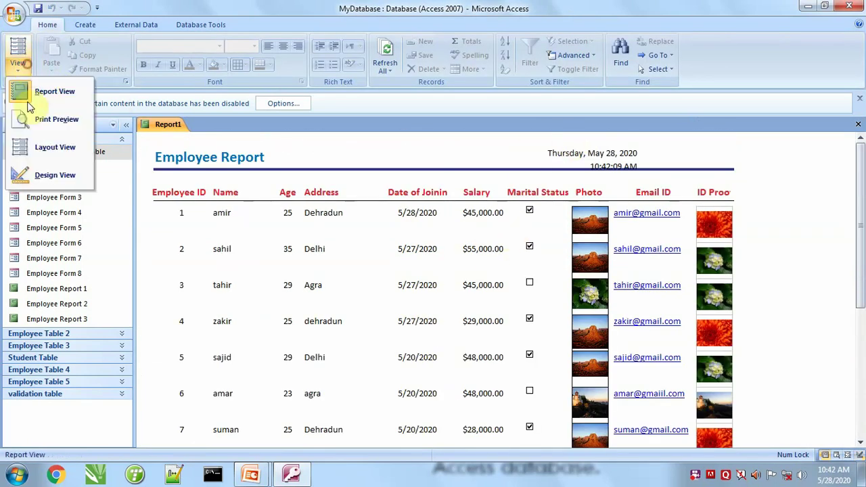
click(39, 174)
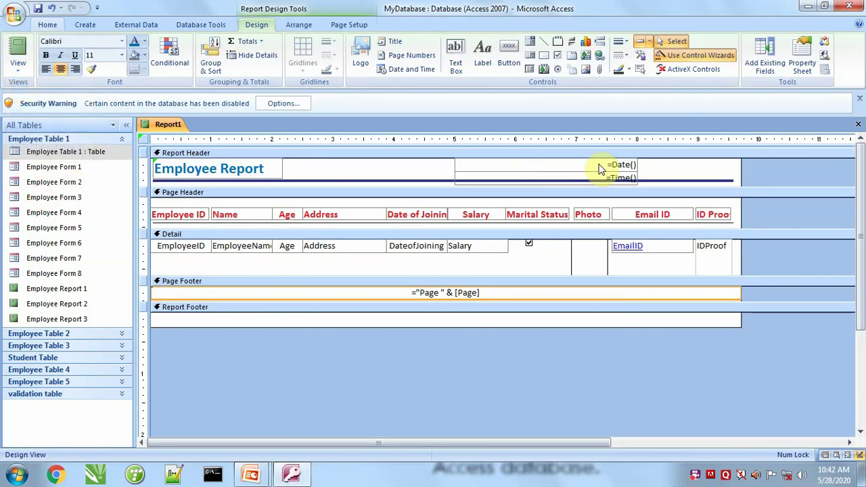
click(393, 181)
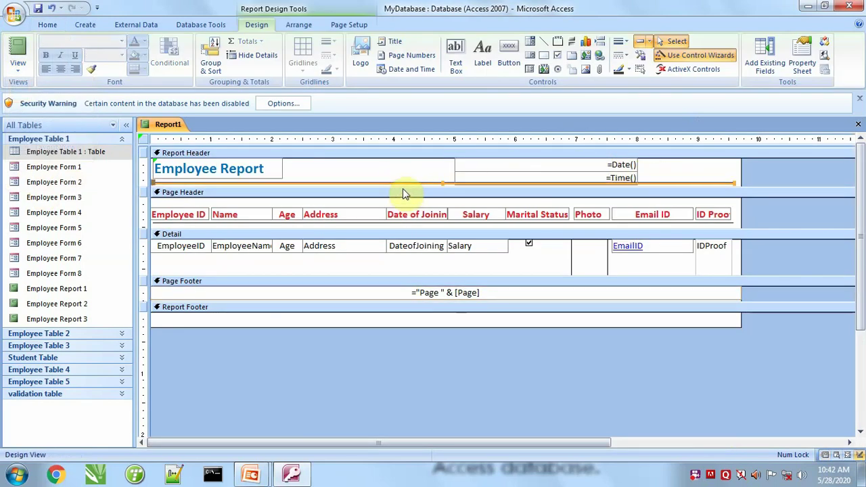
click(256, 170)
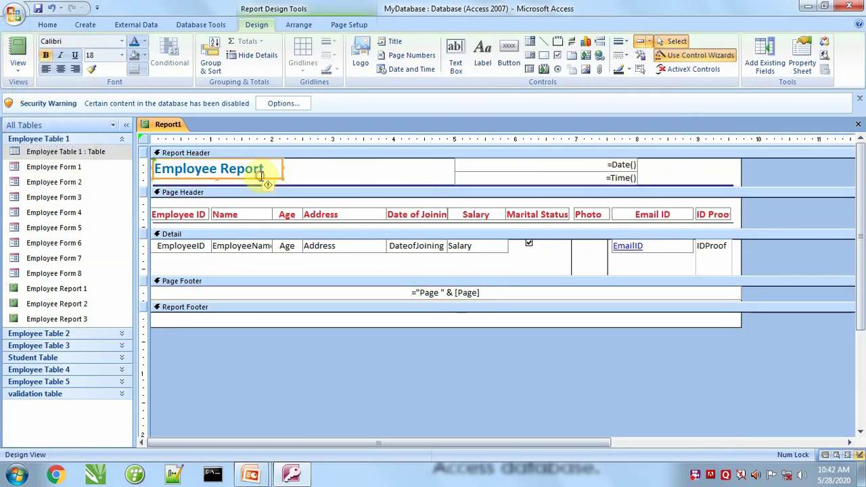
click(17, 51)
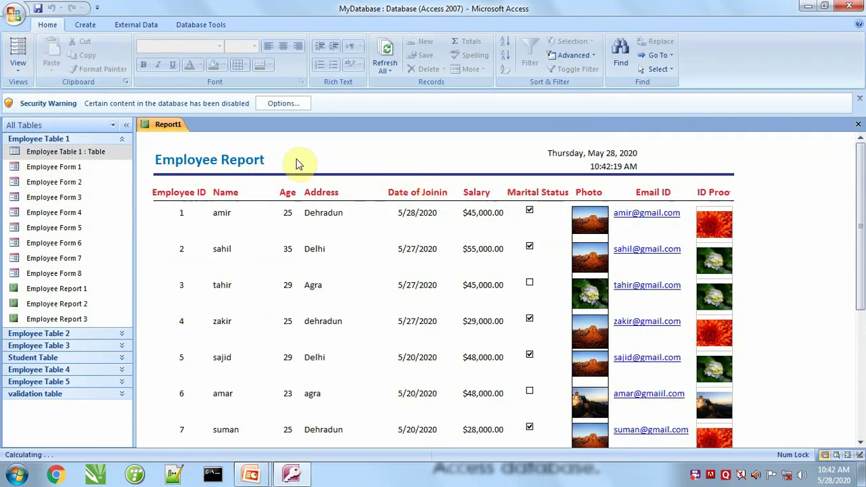
Return to Design View and shift the Employee Report title right to make room for a logo in the Report Header
click(18, 68)
click(42, 179)
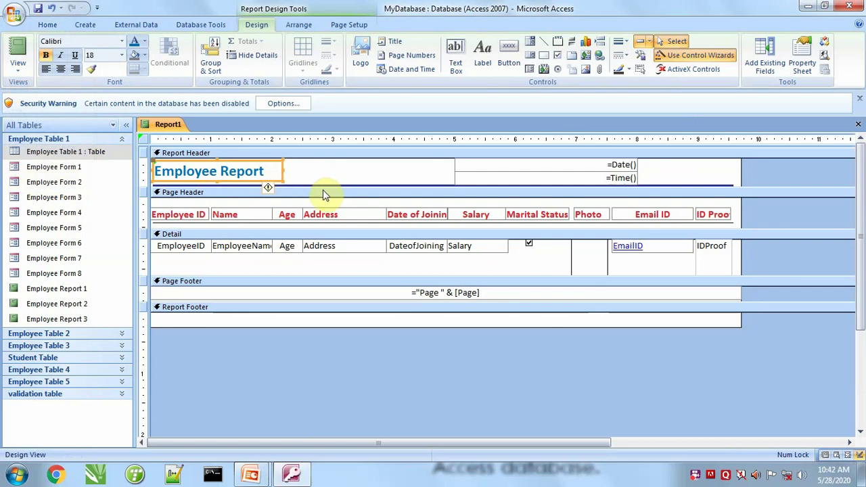
key(Right)
key(Right)
key(Right)
key(Right)
key(Right)
key(Right)
key(Right)
key(Right)
key(Right)
key(Right)
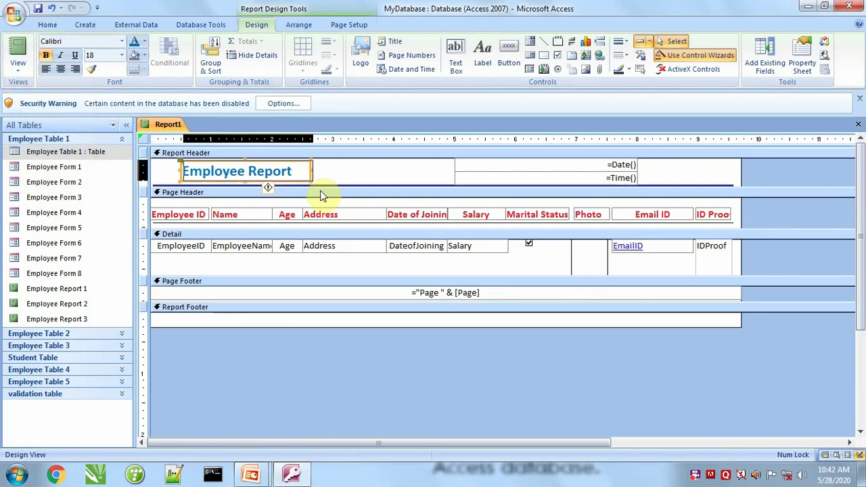
key(Right)
key(Right)
key(Right)
key(Right)
Insert the Koala picture from the Sample Pictures folder as the report logo
click(360, 56)
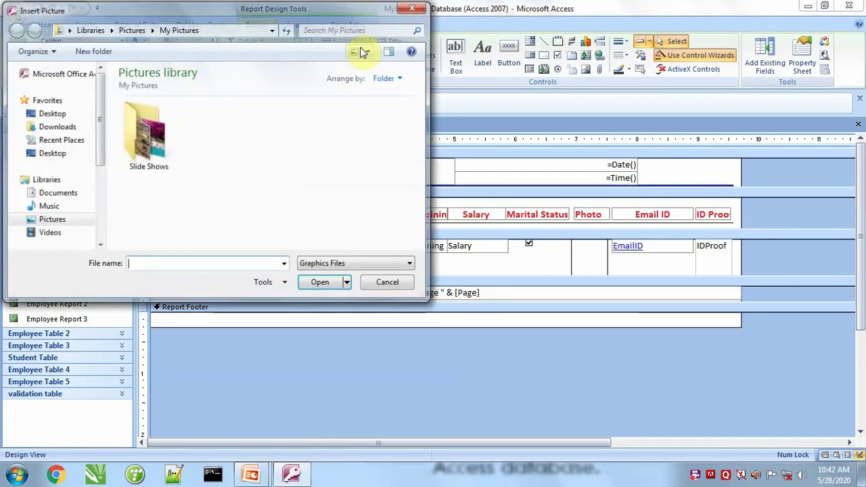
click(52, 219)
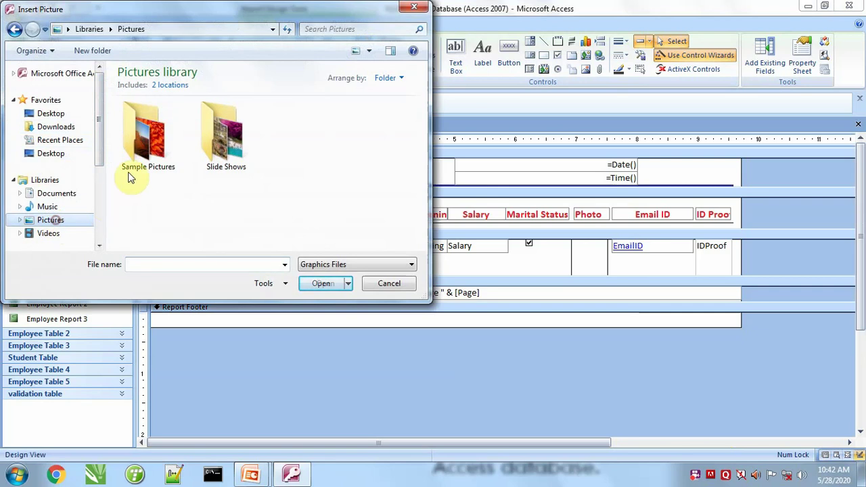
double_click(144, 146)
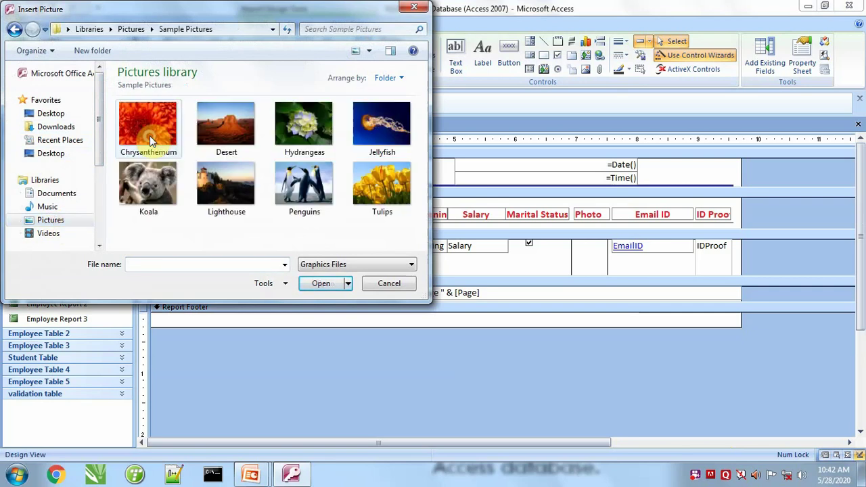
double_click(146, 189)
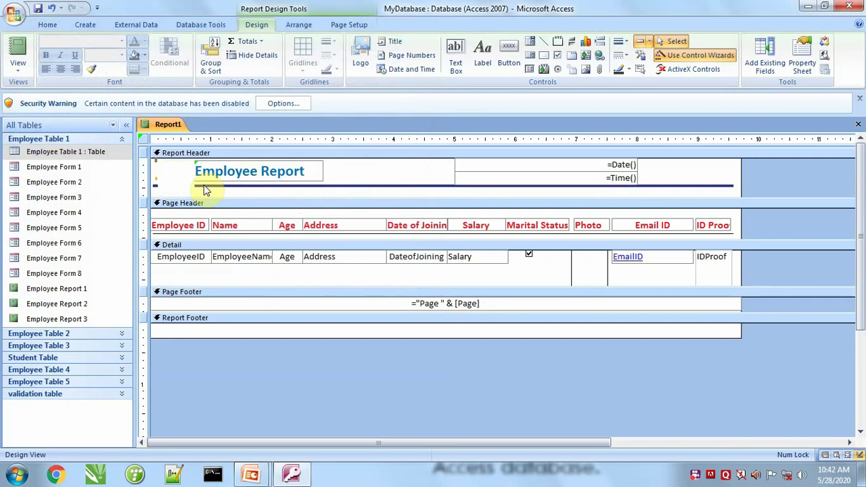
Shift the line under the title slightly down and to the right, away from the time field
click(214, 187)
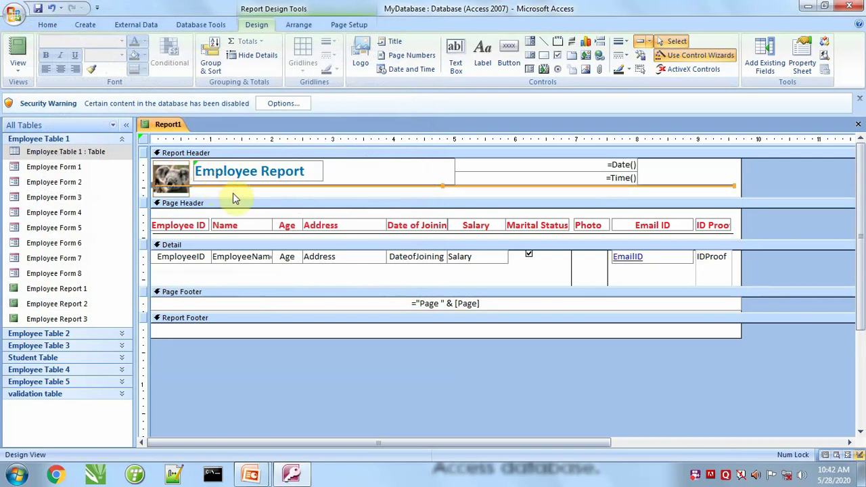
key(Down)
key(Right)
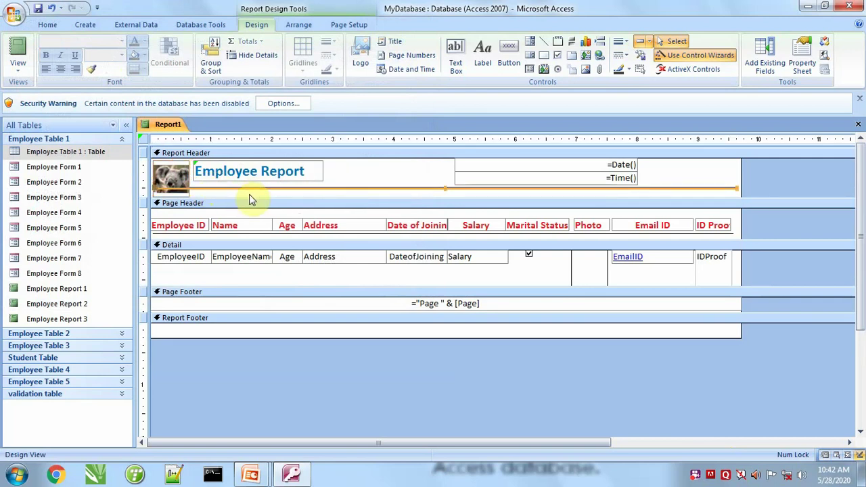
Nudge the Employee Report title slightly down beside the logo and check the header in Report View
click(241, 180)
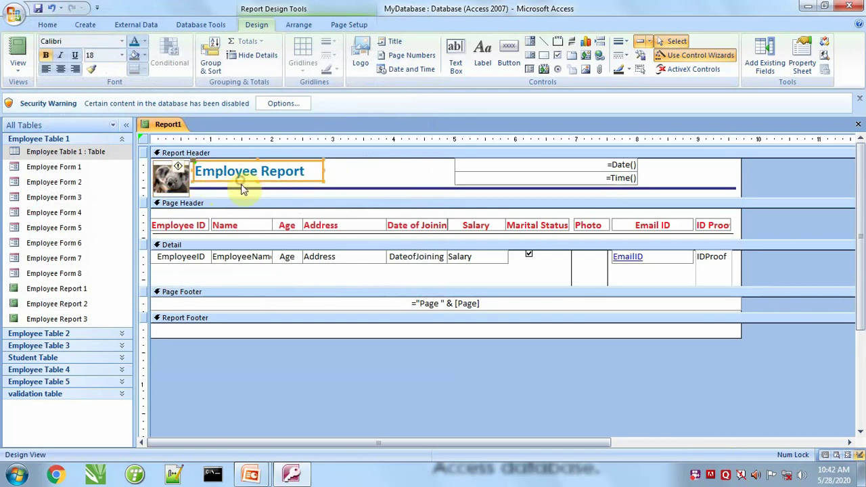
key(Right)
key(Right)
key(Left)
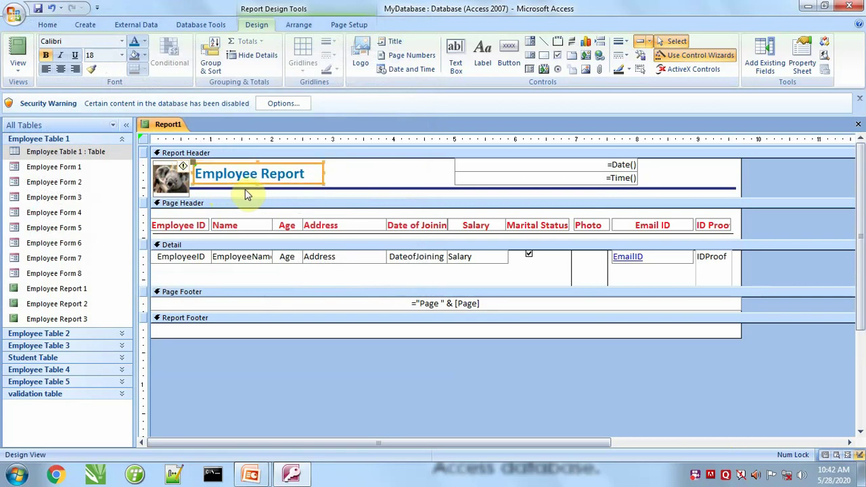
key(Down)
key(Up)
click(18, 52)
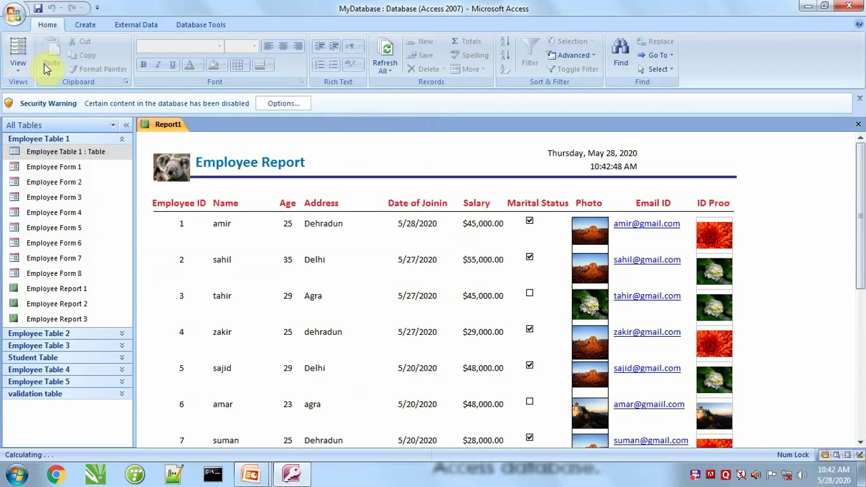
Return to Design View and shift the title line right until it starts beyond the logo
click(18, 72)
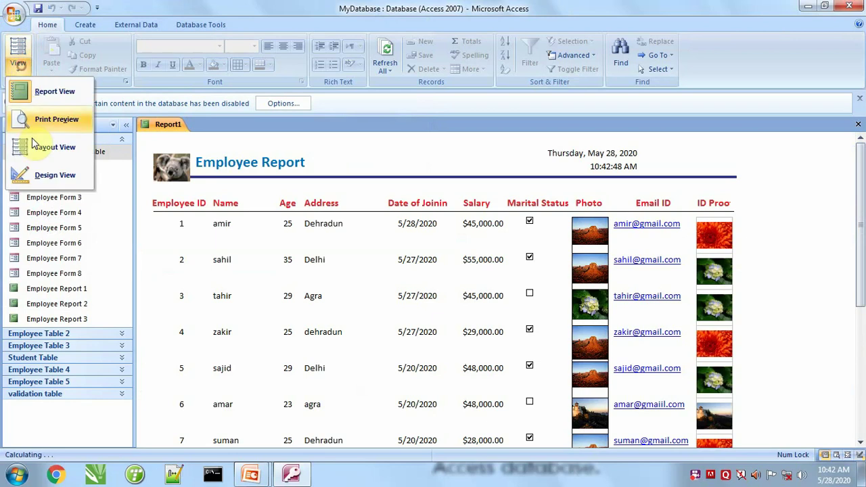
click(33, 174)
click(244, 194)
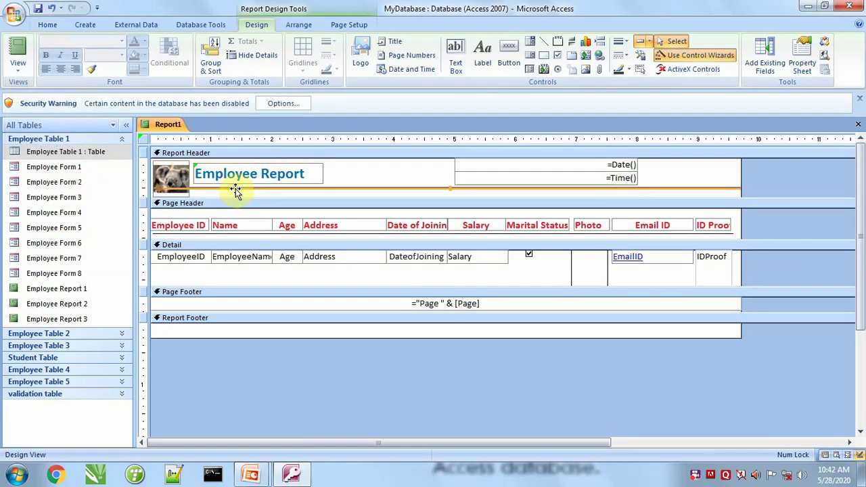
key(Right)
key(Right)
key(Right)
key(Right)
key(Right)
key(Right)
key(Right)
key(Right)
key(Right)
key(Right)
key(Right)
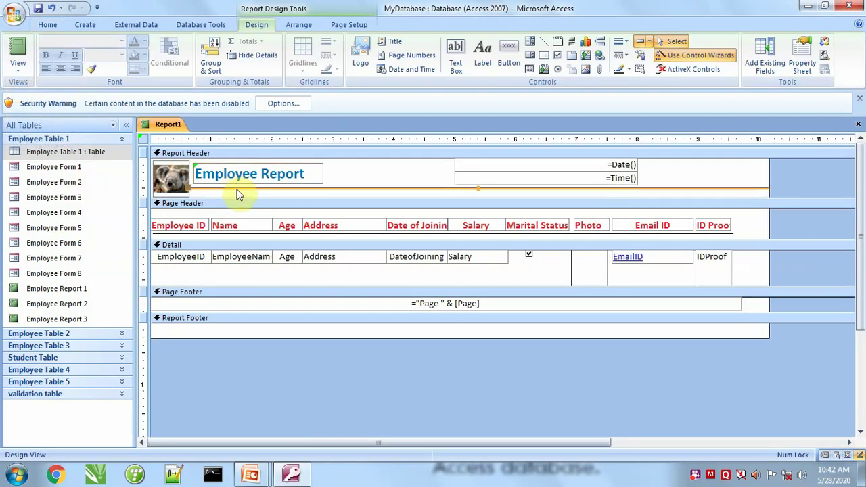
key(Right)
key(Right)
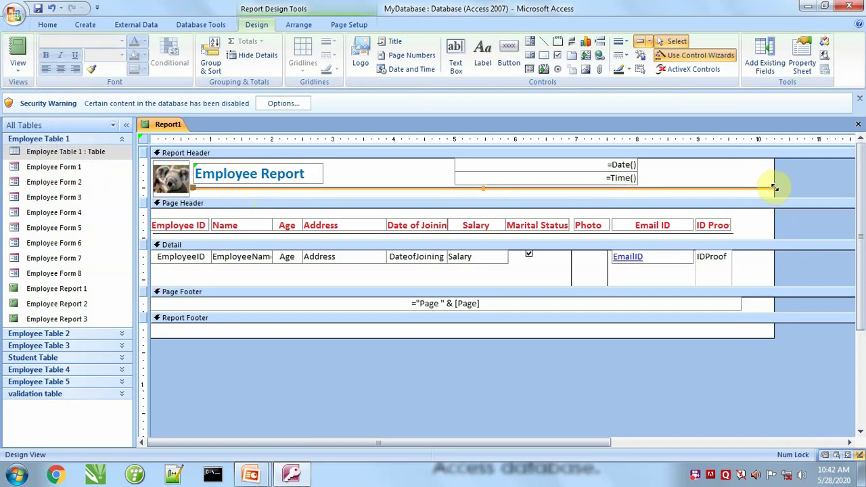
Shorten the title line's right end to match the columns, narrow the report's width, and check the whole report in Report View
drag(773, 224, 746, 225)
drag(772, 187, 742, 182)
click(18, 53)
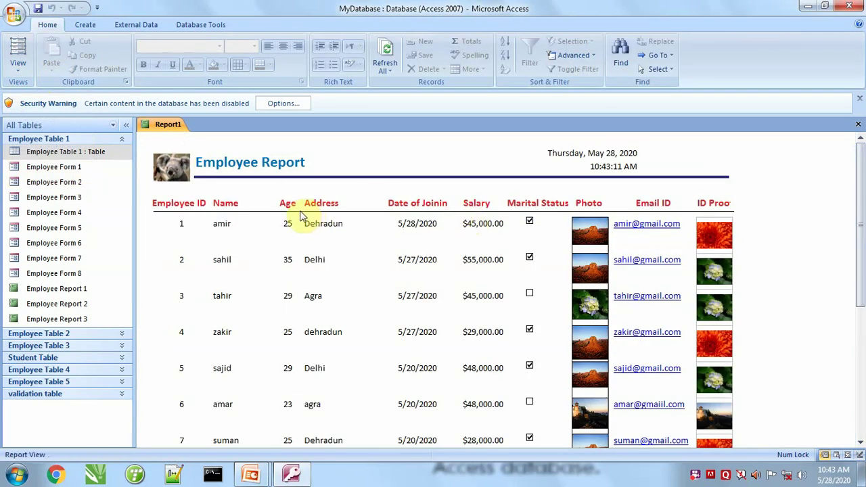
scroll(267, 220, down, 5)
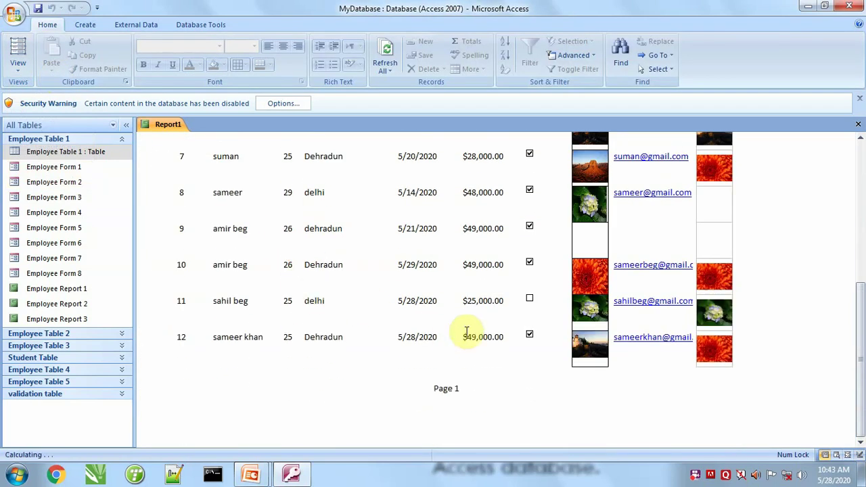
scroll(379, 335, up, 5)
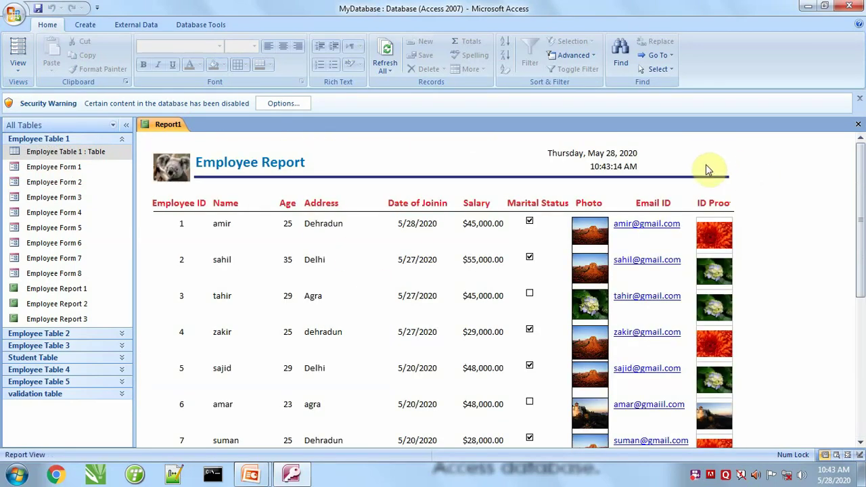
Return to Design View, save the report as Employee Report 4, and look through it in Report View
click(18, 68)
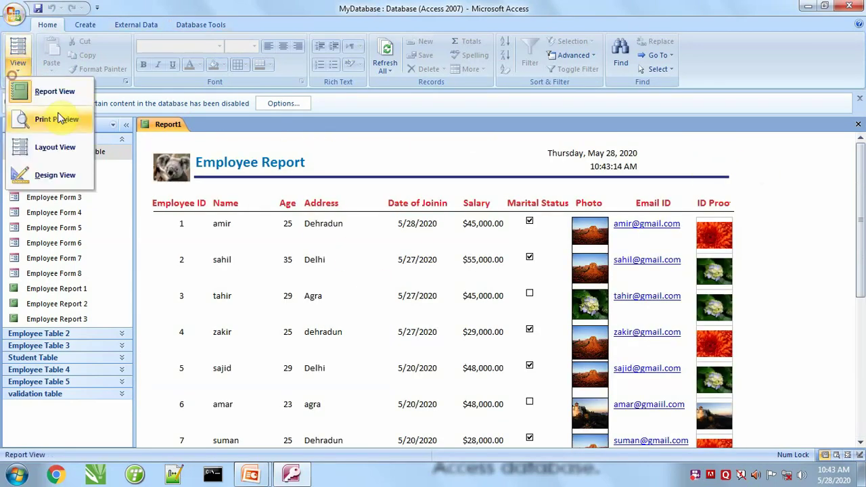
click(44, 171)
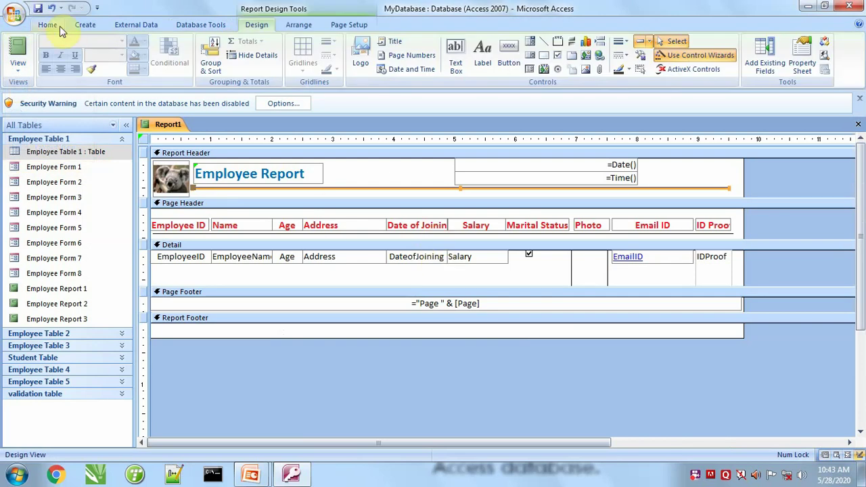
click(38, 8)
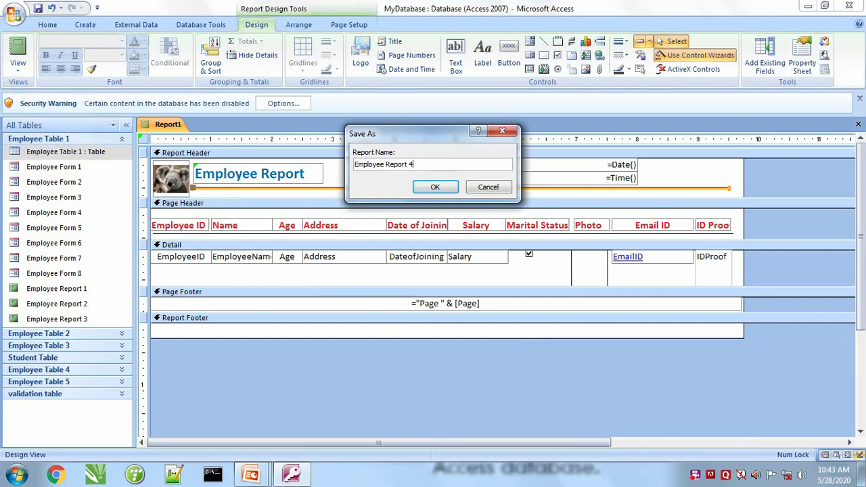
click(434, 186)
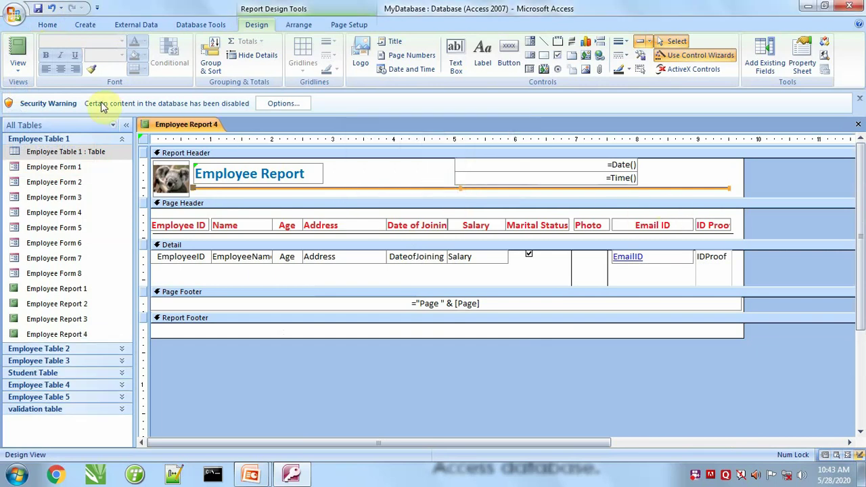
click(7, 46)
scroll(444, 248, down, 5)
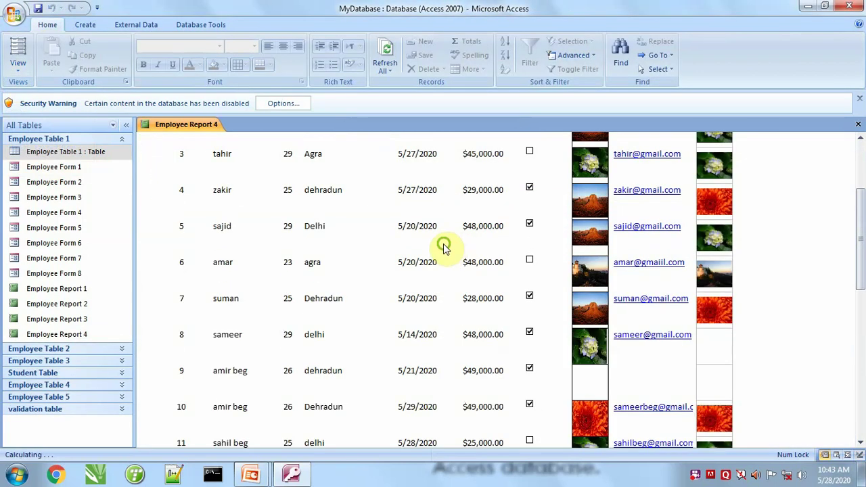
scroll(445, 245, up, 5)
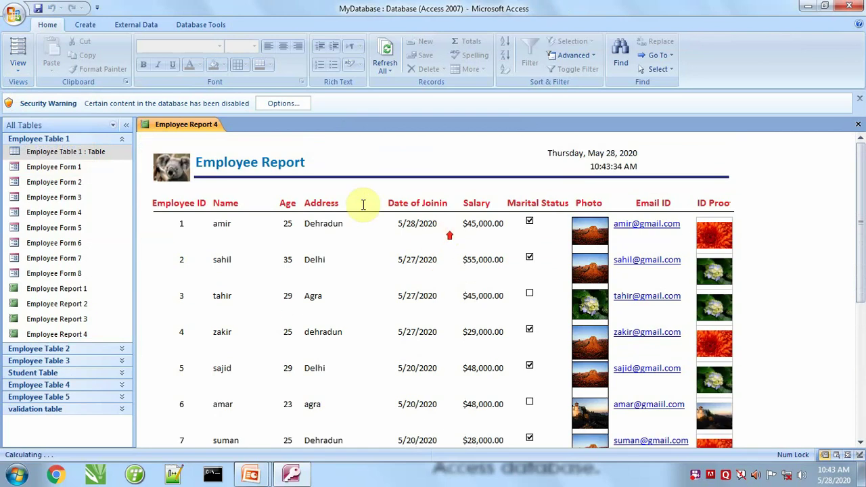
click(87, 25)
click(121, 59)
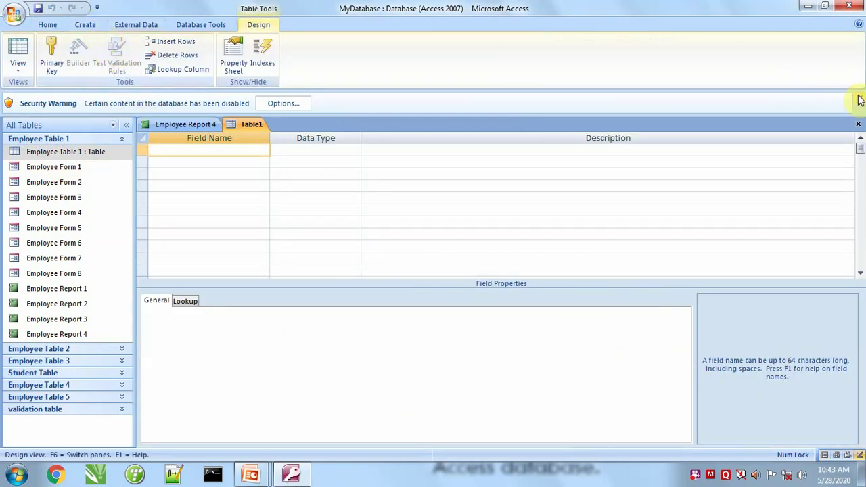
click(858, 124)
click(85, 24)
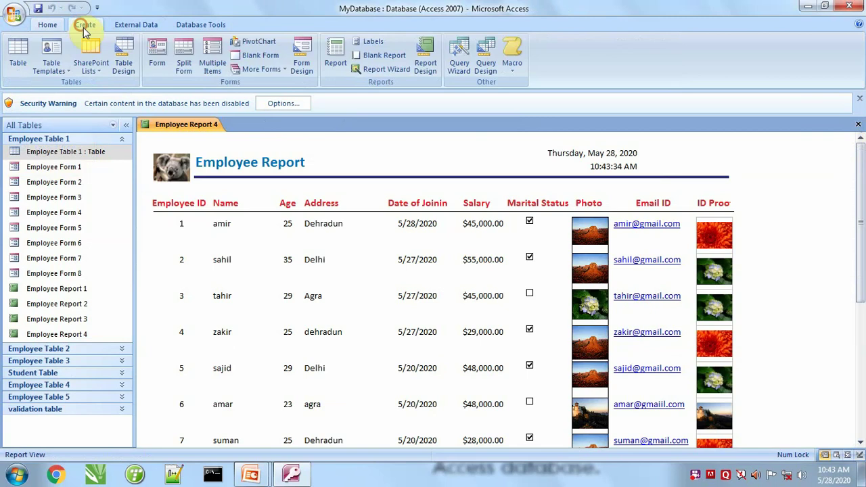